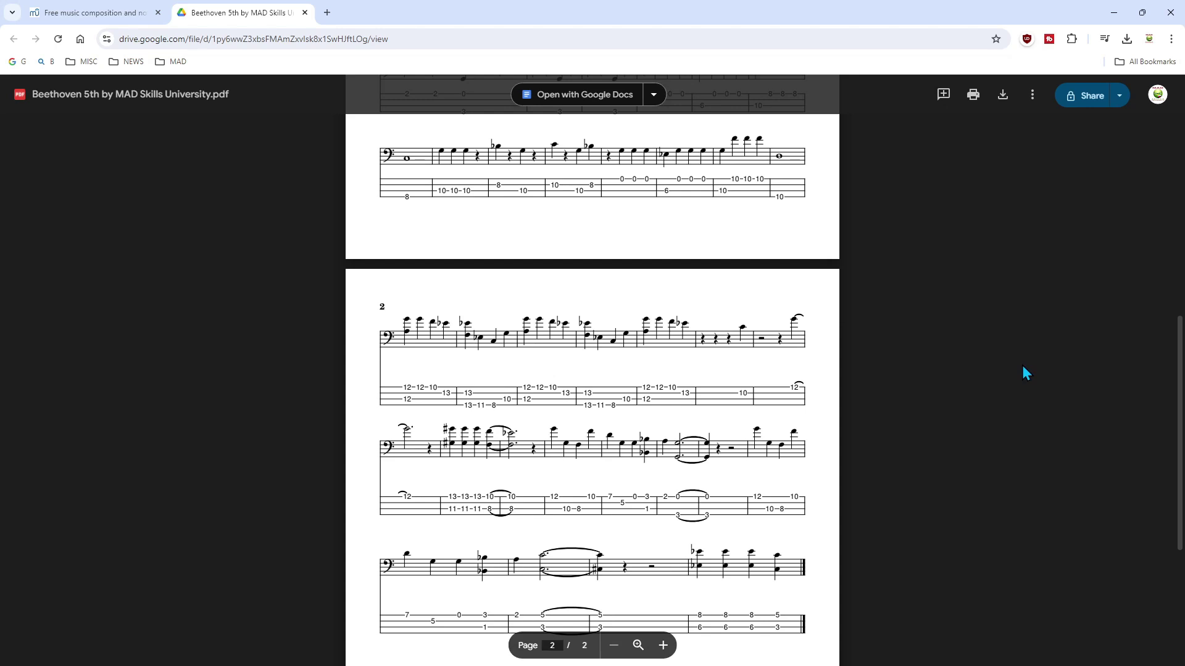
pyautogui.scroll(8, 1022, 373)
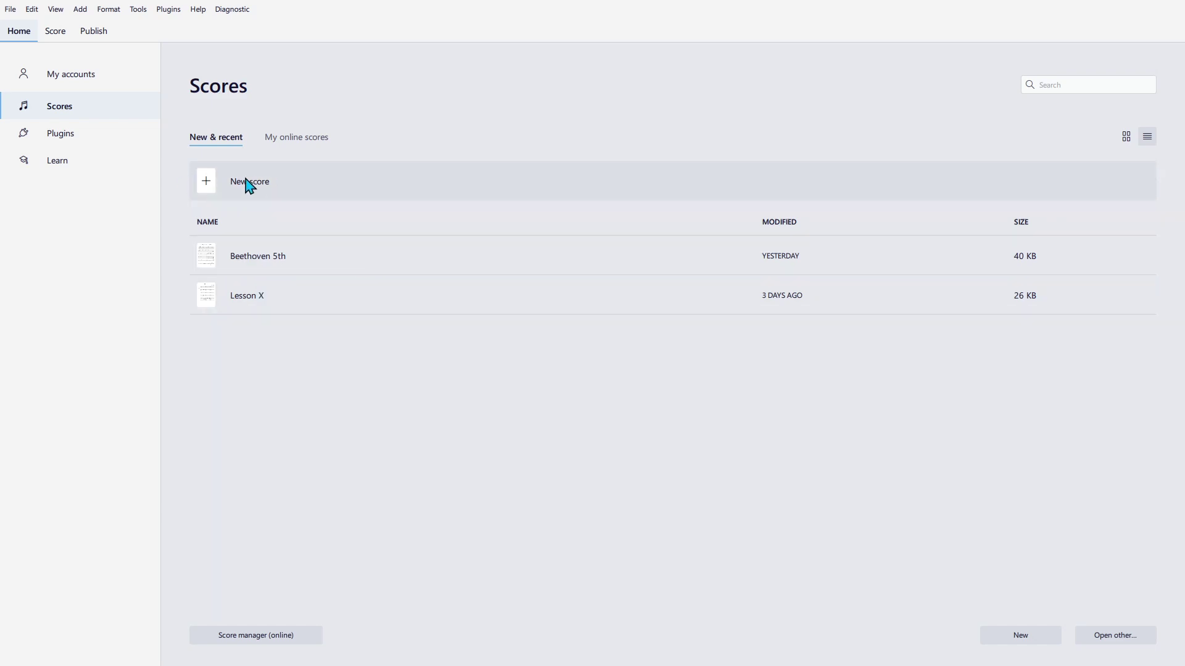
# - Start a new score and add Bass Guitar (tablature) as its instrument
pyautogui.click(249, 183)
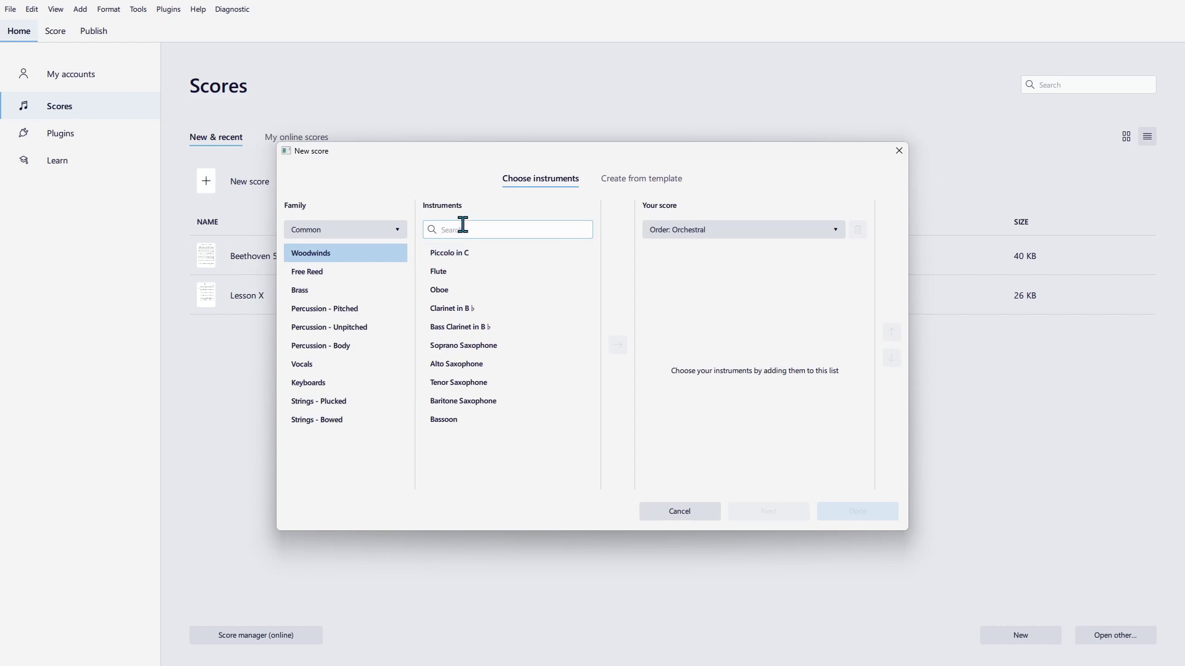
pyautogui.click(462, 229)
pyautogui.write('bass')
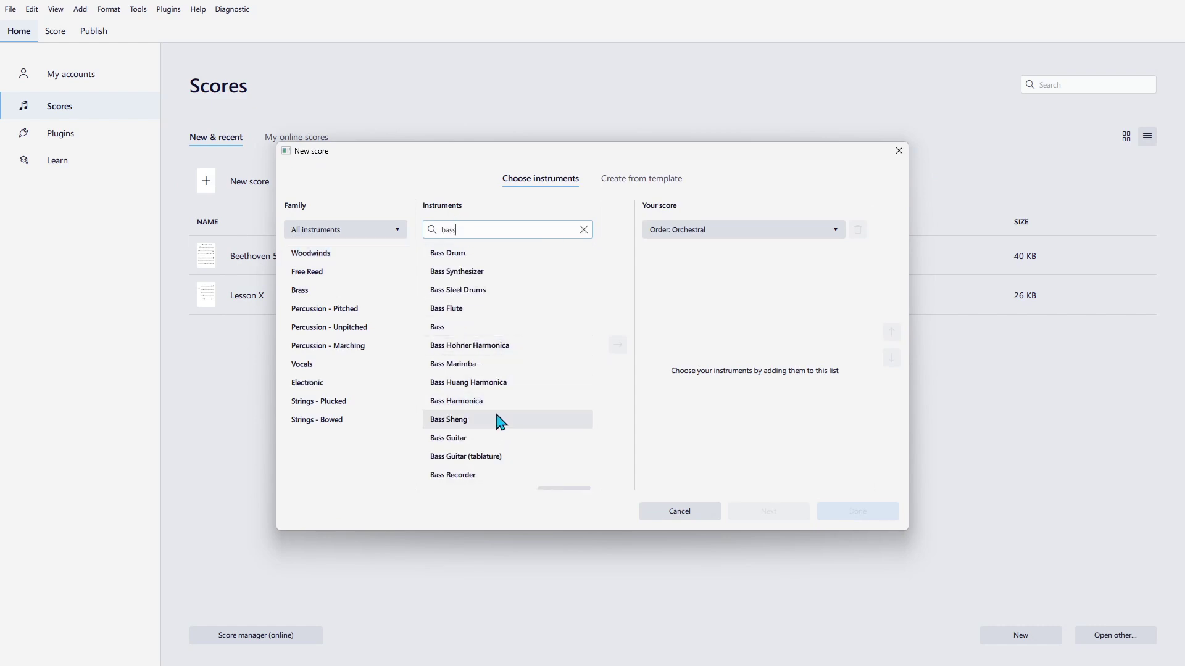
pyautogui.click(485, 463)
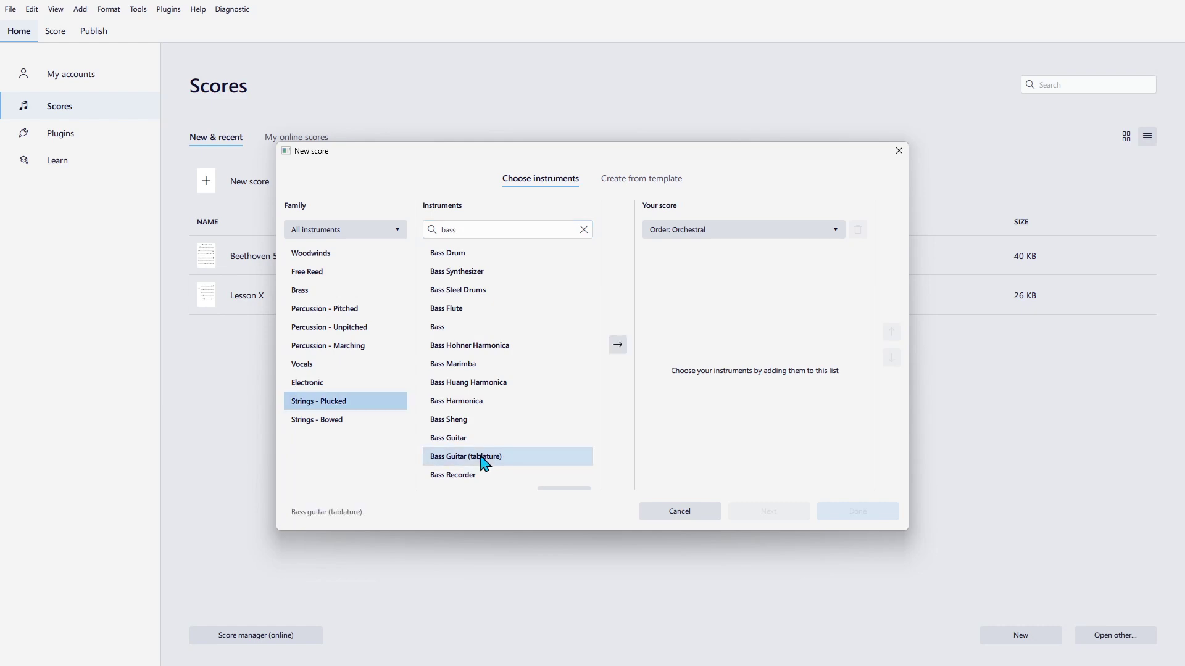
pyautogui.click(618, 346)
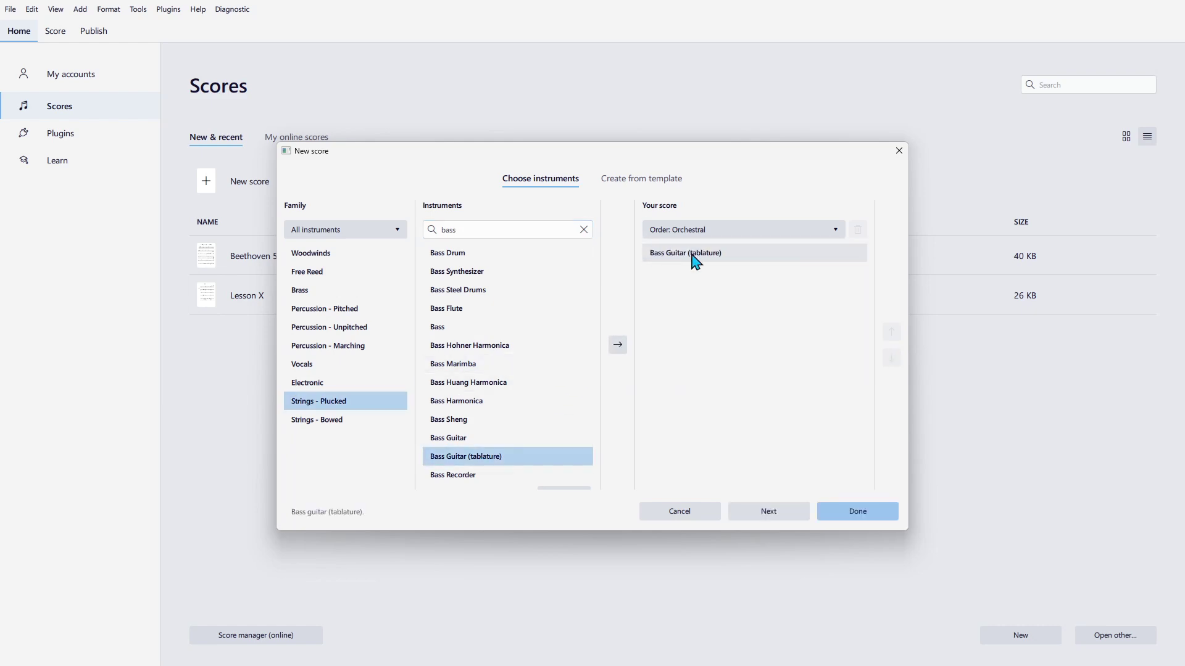
# - Title the new score Bass Tabs Lesson and create it with the default key, time signature, tempo and measures
pyautogui.click(768, 511)
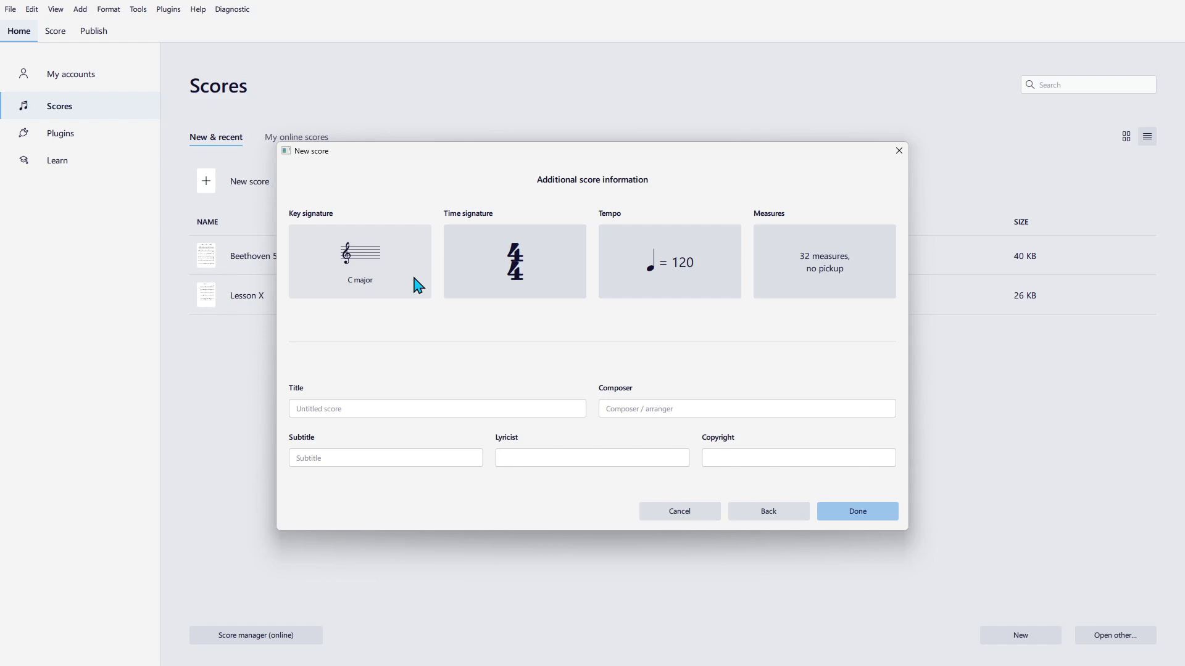
pyautogui.click(359, 407)
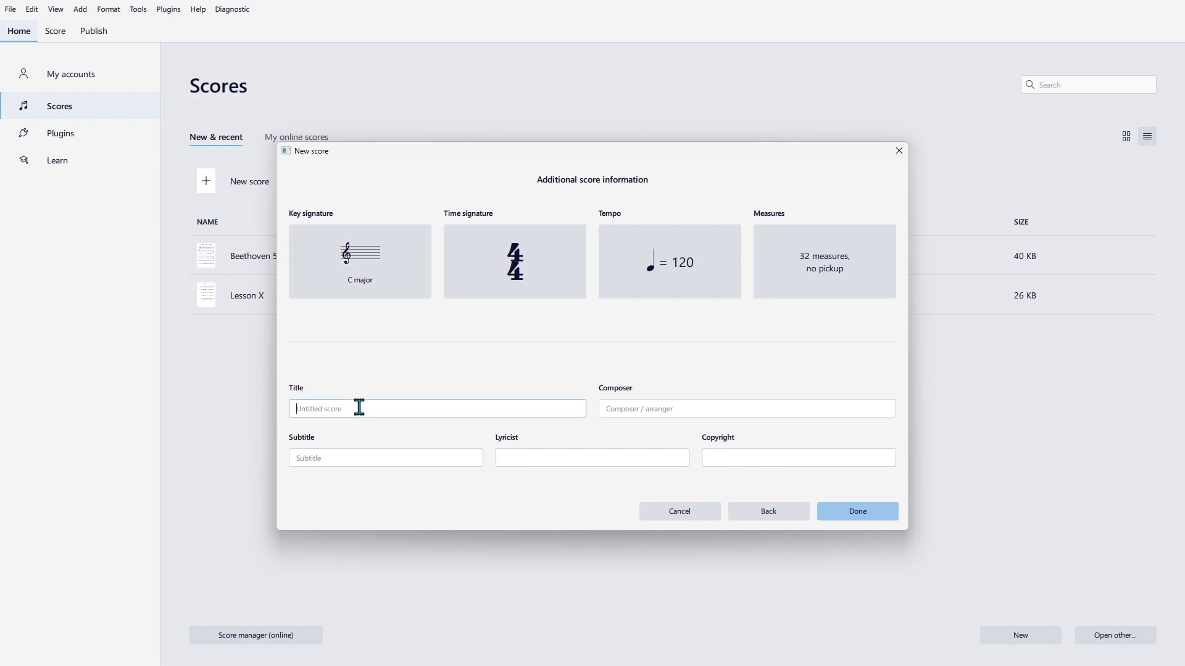
pyautogui.write('Bass Tabs Lesson')
pyautogui.click(857, 512)
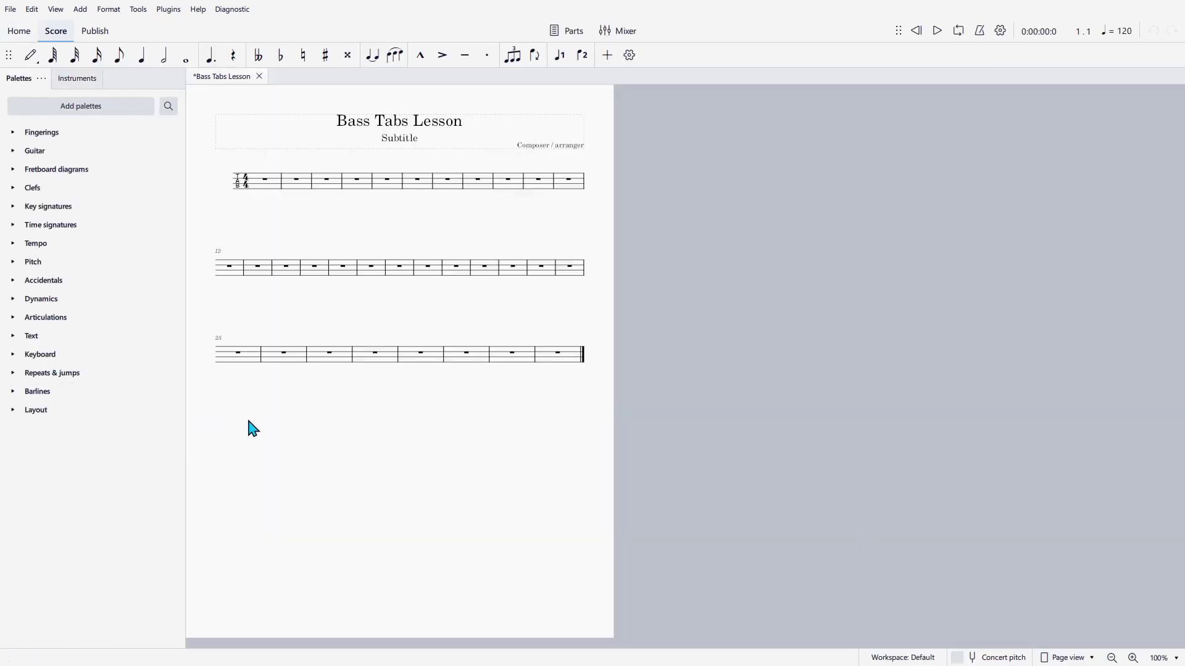
# - Delete measures 12 through 32 from the score, leaving only the first system
pyautogui.click(1133, 658)
pyautogui.click(1114, 659)
pyautogui.scroll(-2, 531, 426)
pyautogui.scroll(2, 532, 426)
pyautogui.scroll(-2, 537, 428)
pyautogui.scroll(2, 541, 459)
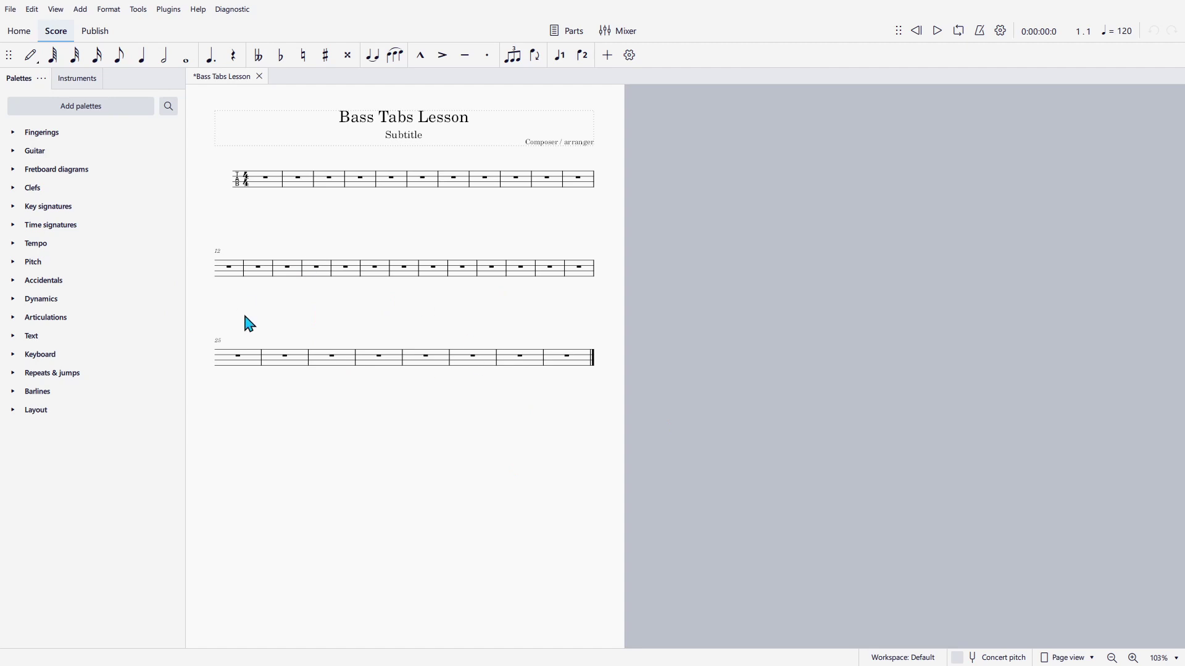
pyautogui.moveTo(208, 235); pyautogui.dragTo(619, 440)
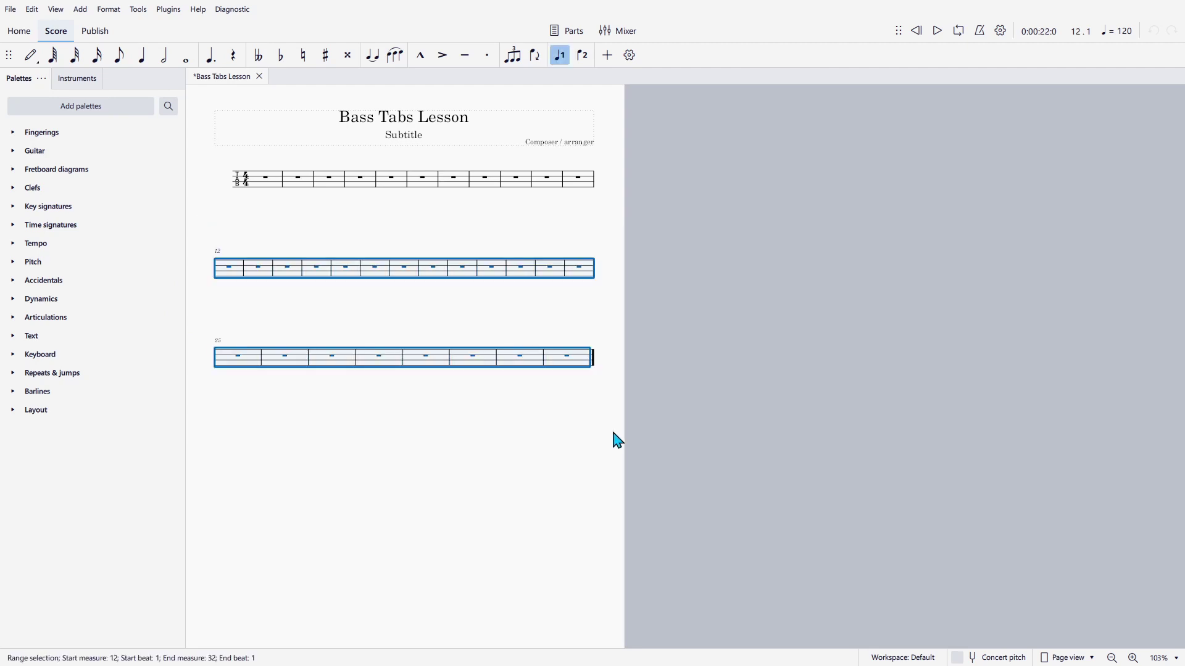
pyautogui.hotkey('ctrl', 'Delete')
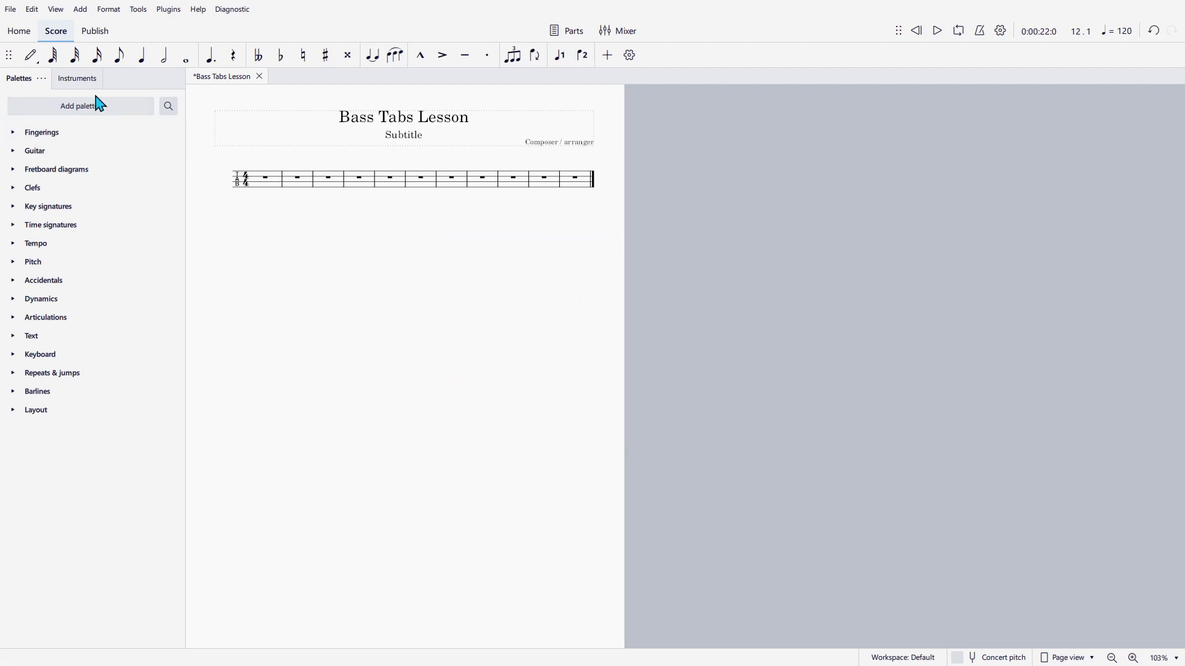
# - Create a linked staff from the Bass Guitar's four-line tablature staff
pyautogui.click(83, 80)
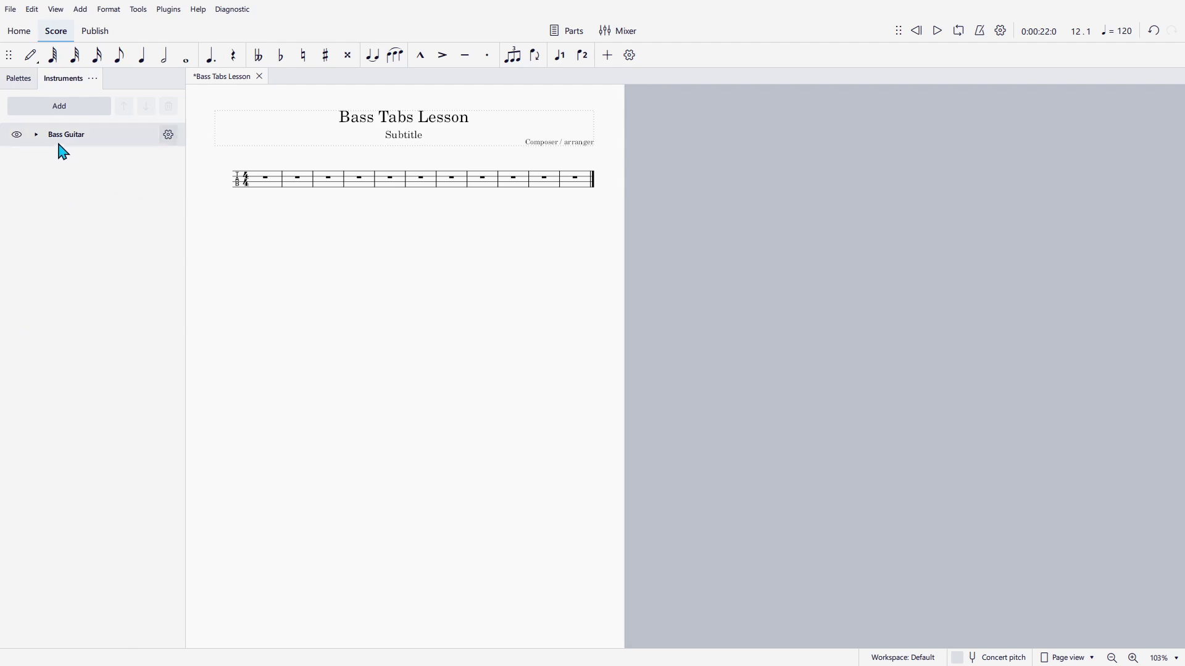
pyautogui.click(37, 135)
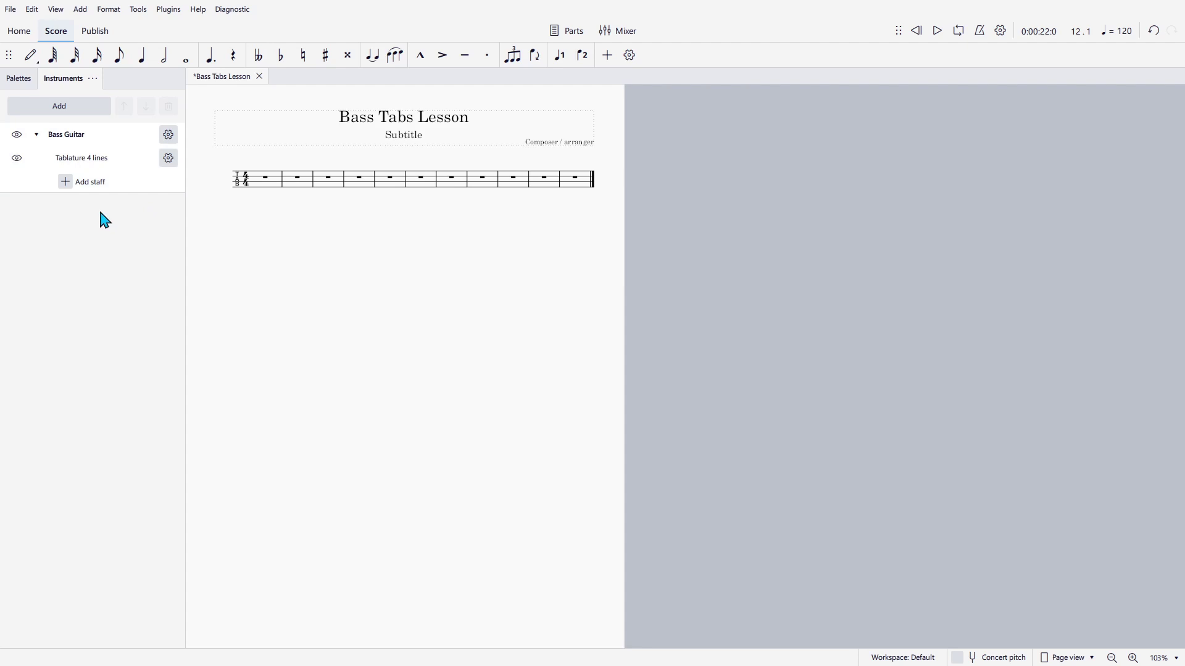
pyautogui.click(168, 159)
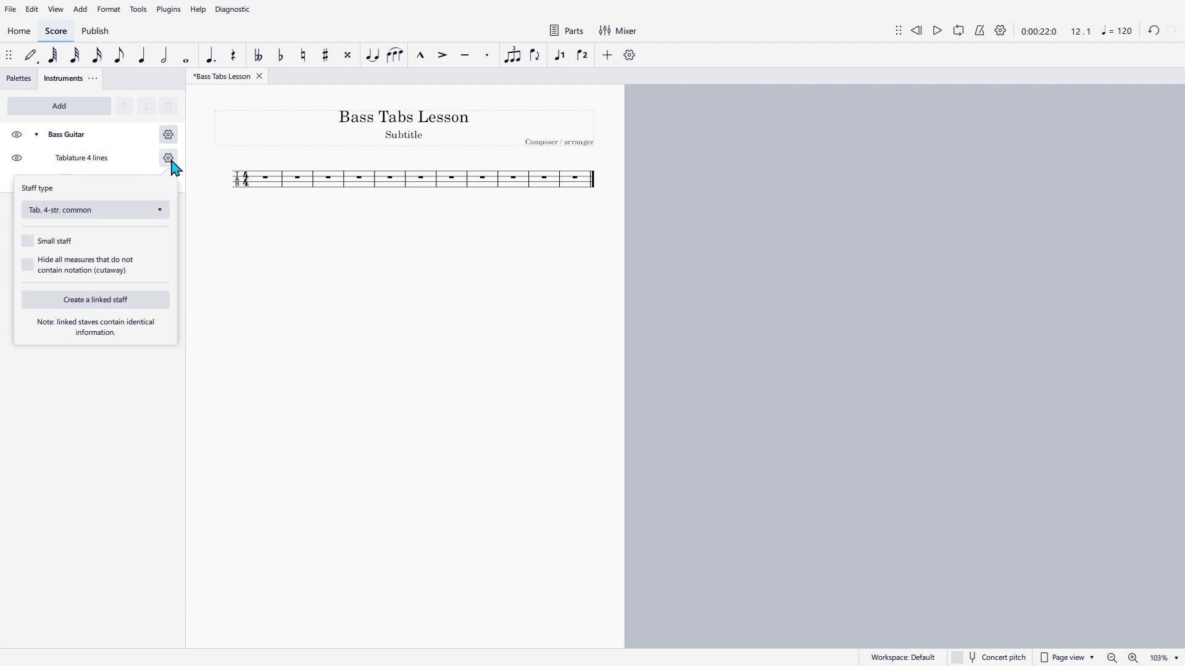
pyautogui.click(94, 304)
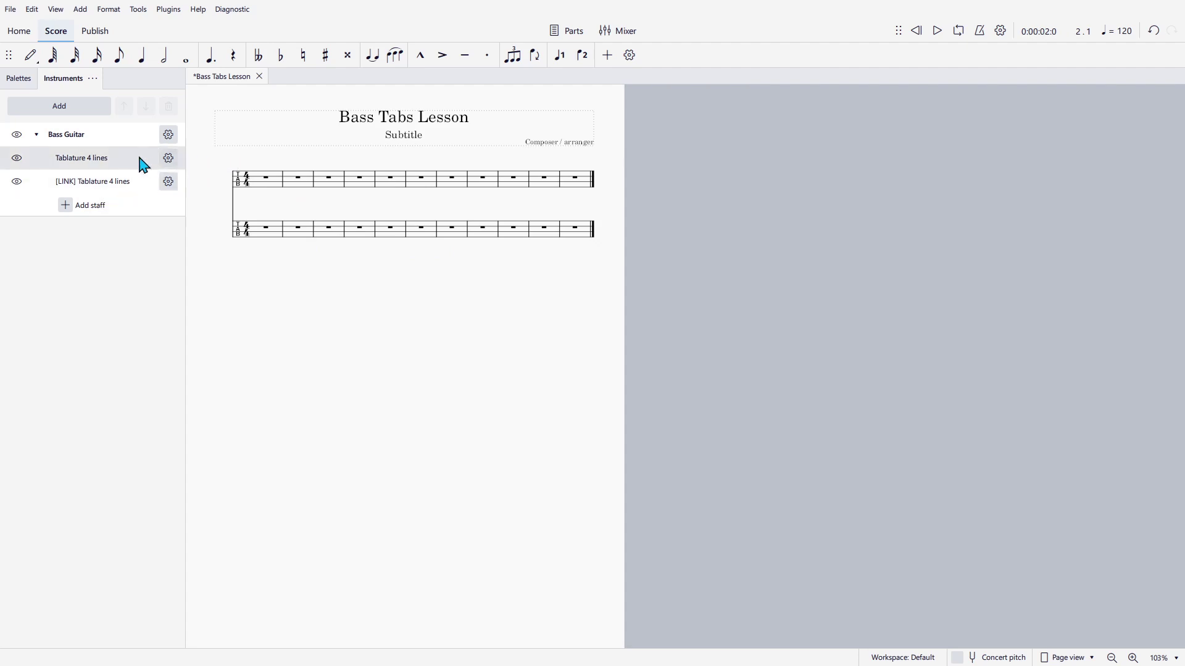
# - Change the Bass Guitar's first staff to the Standard staff type
pyautogui.click(168, 158)
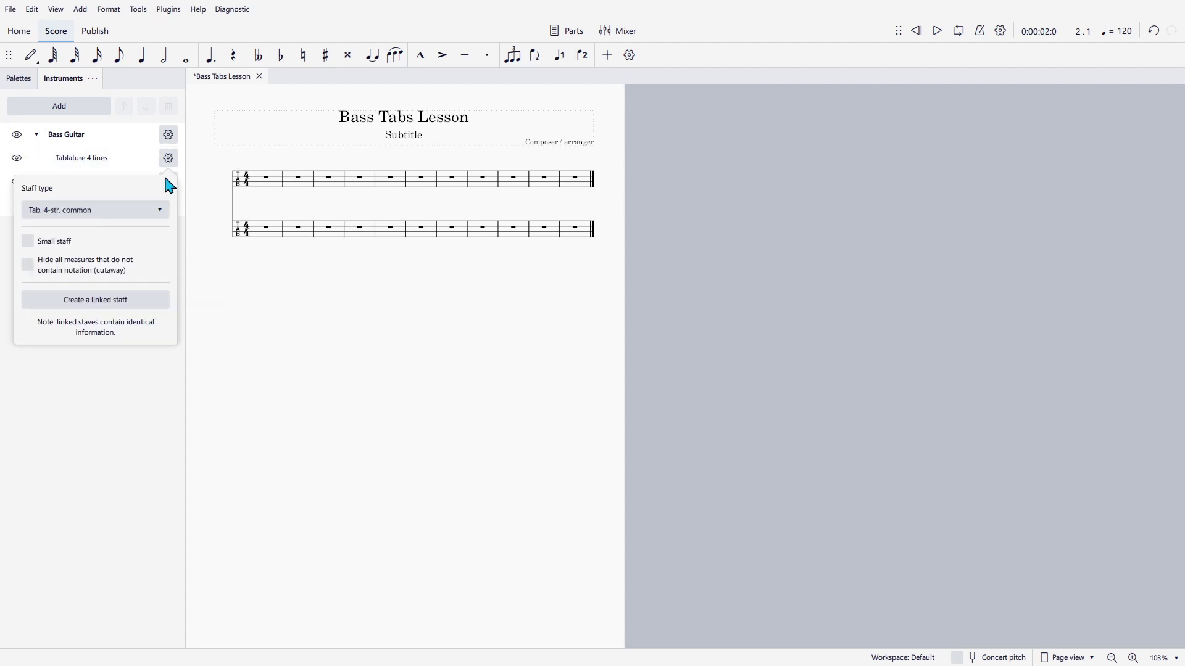
pyautogui.click(84, 210)
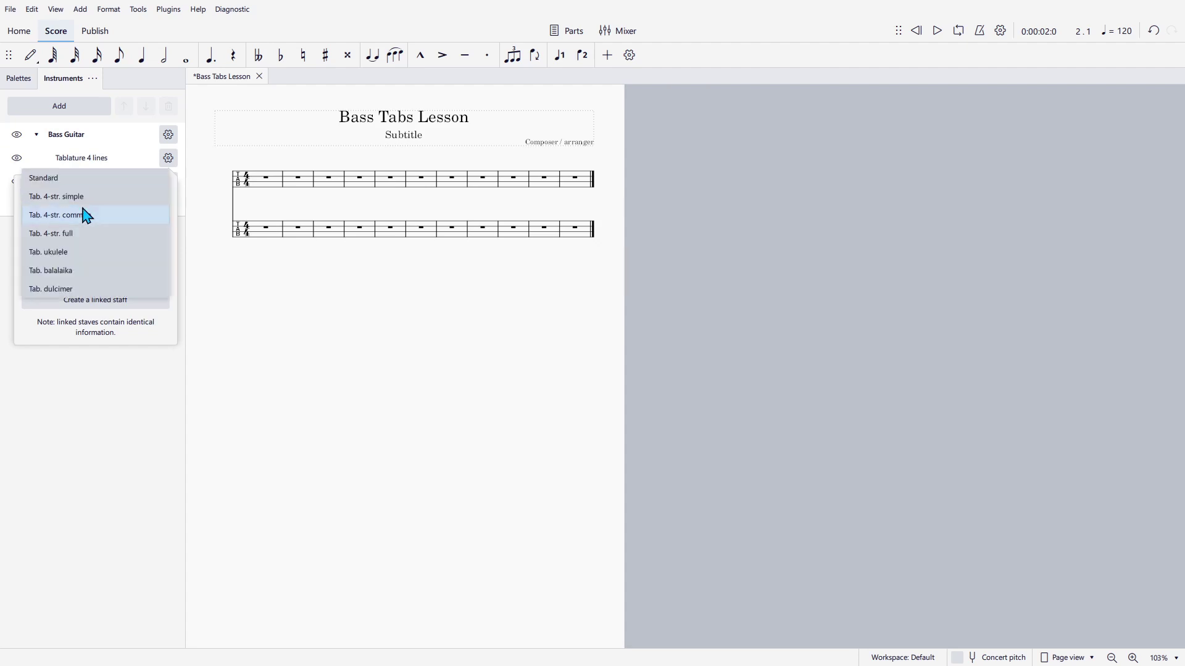
pyautogui.click(57, 181)
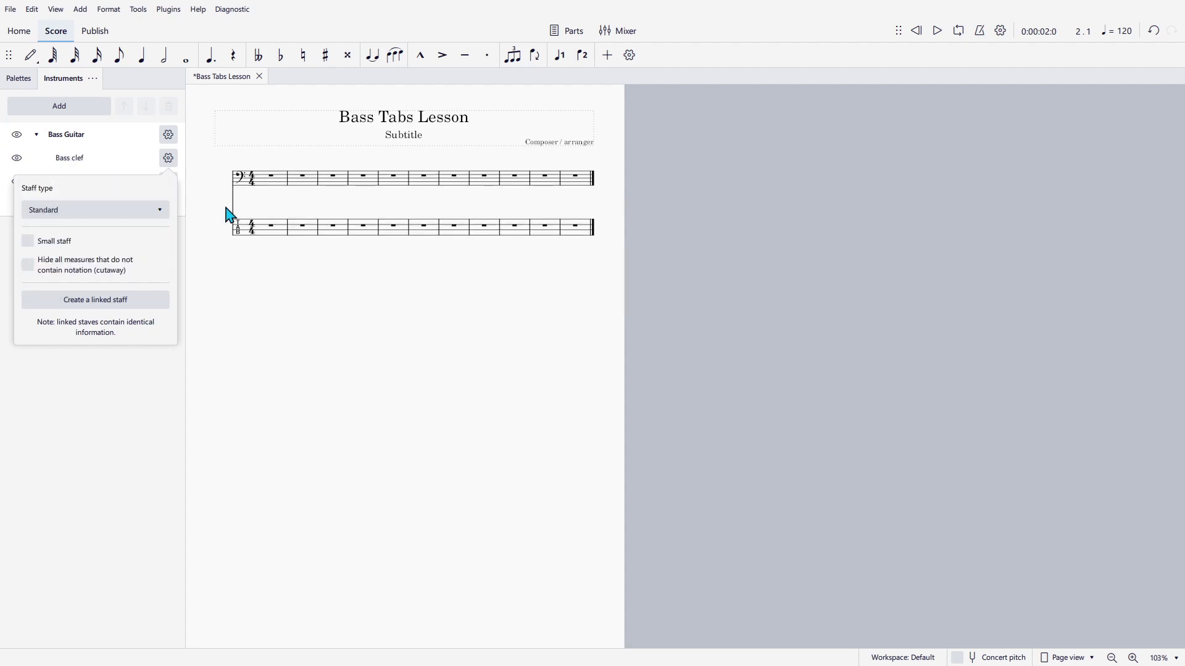
pyautogui.click(267, 301)
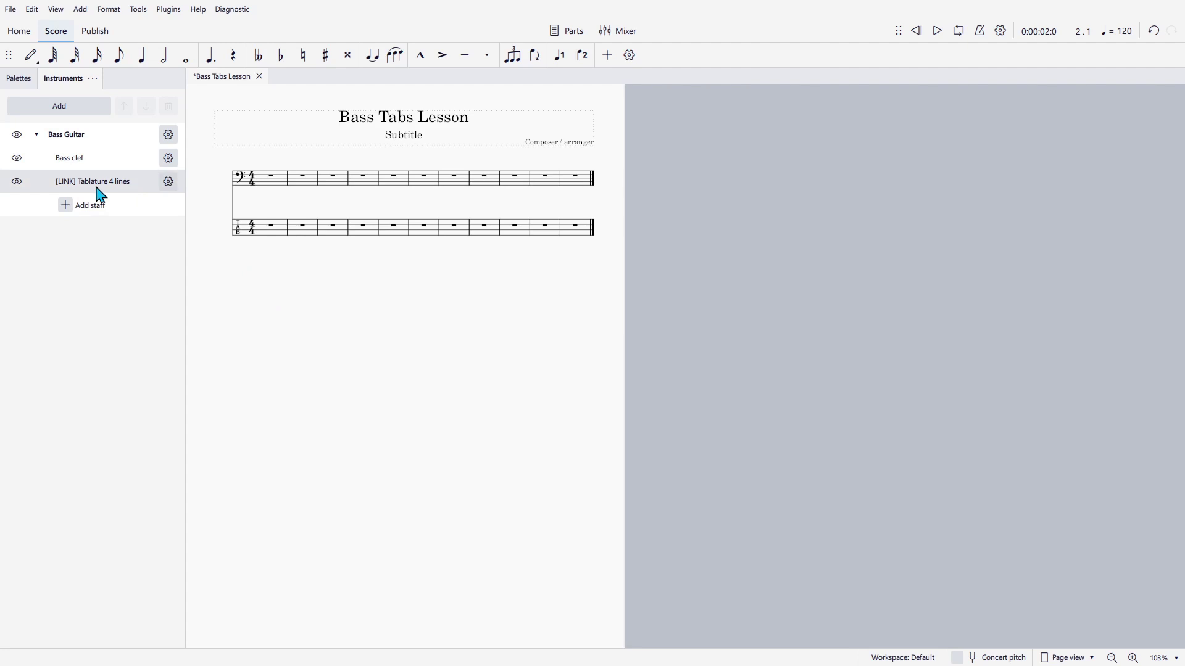
# - Change the linked tablature staff's type to Tab. 4-str. simple
pyautogui.click(168, 182)
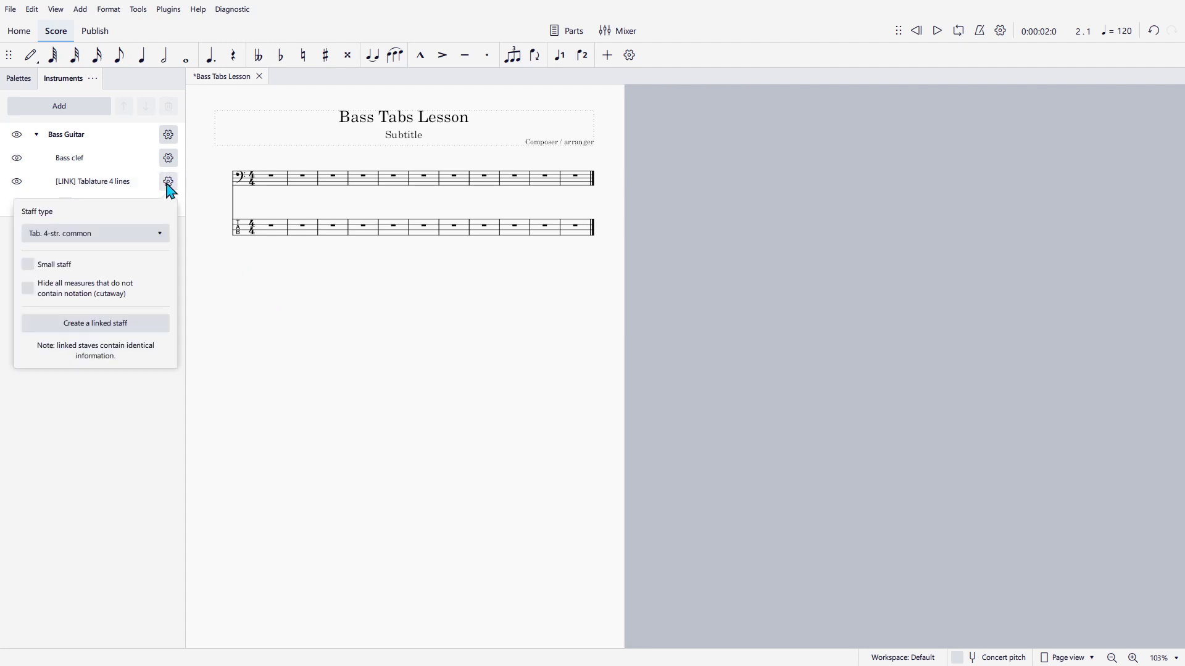
pyautogui.click(112, 235)
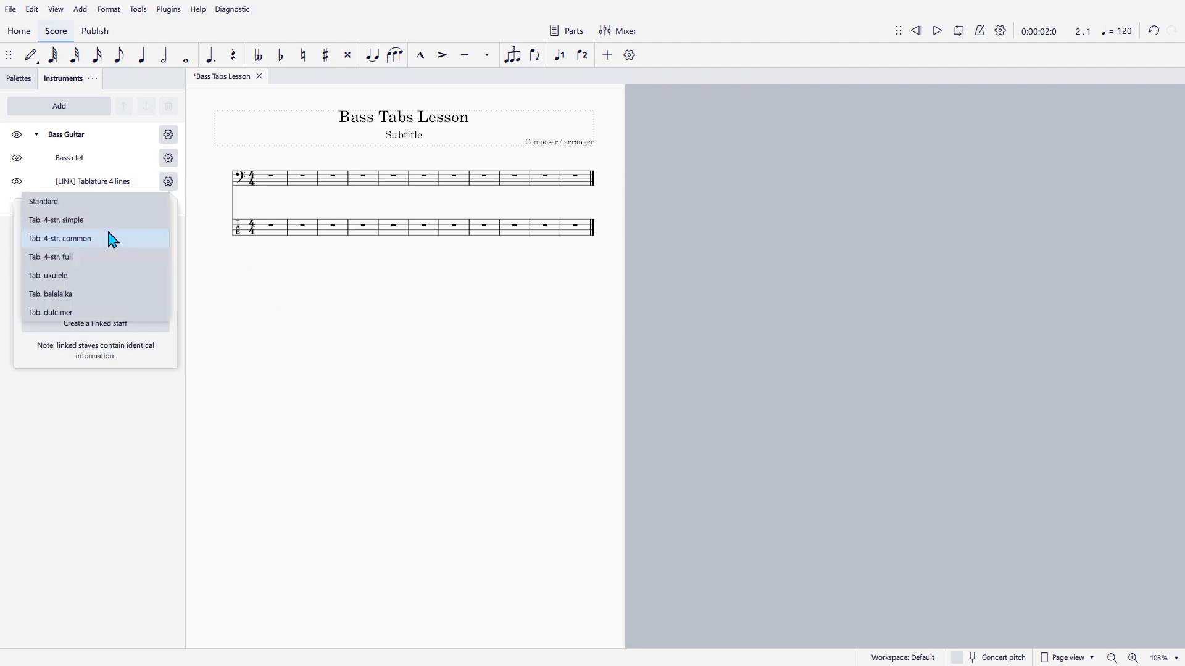
pyautogui.click(90, 217)
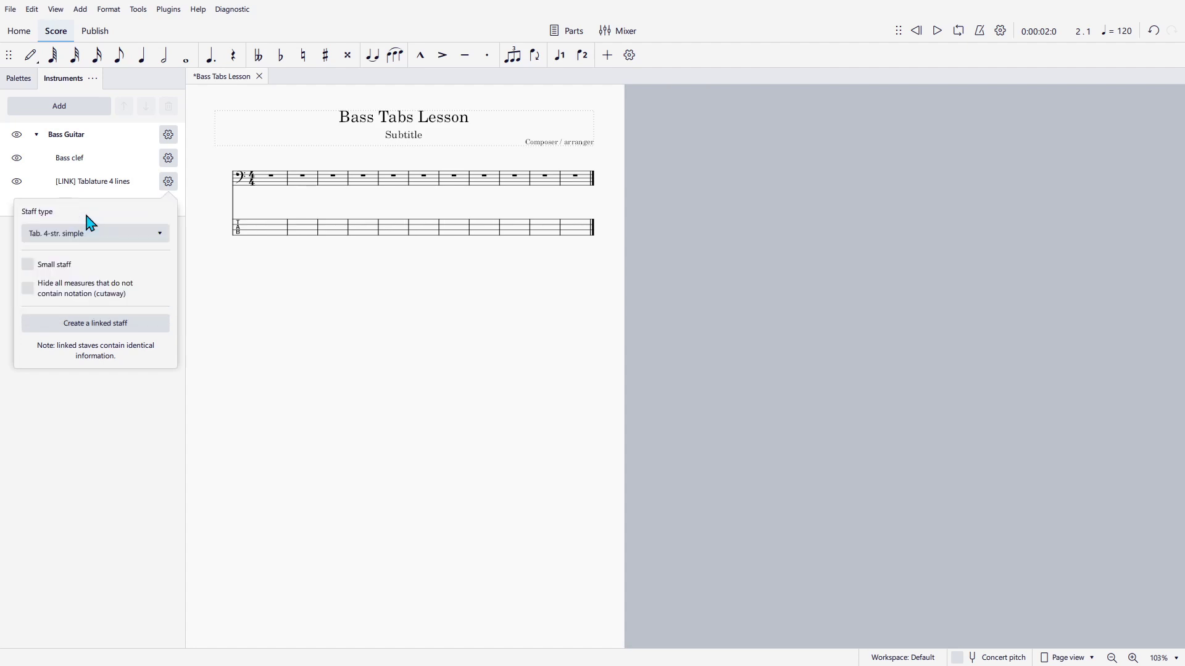
pyautogui.click(370, 442)
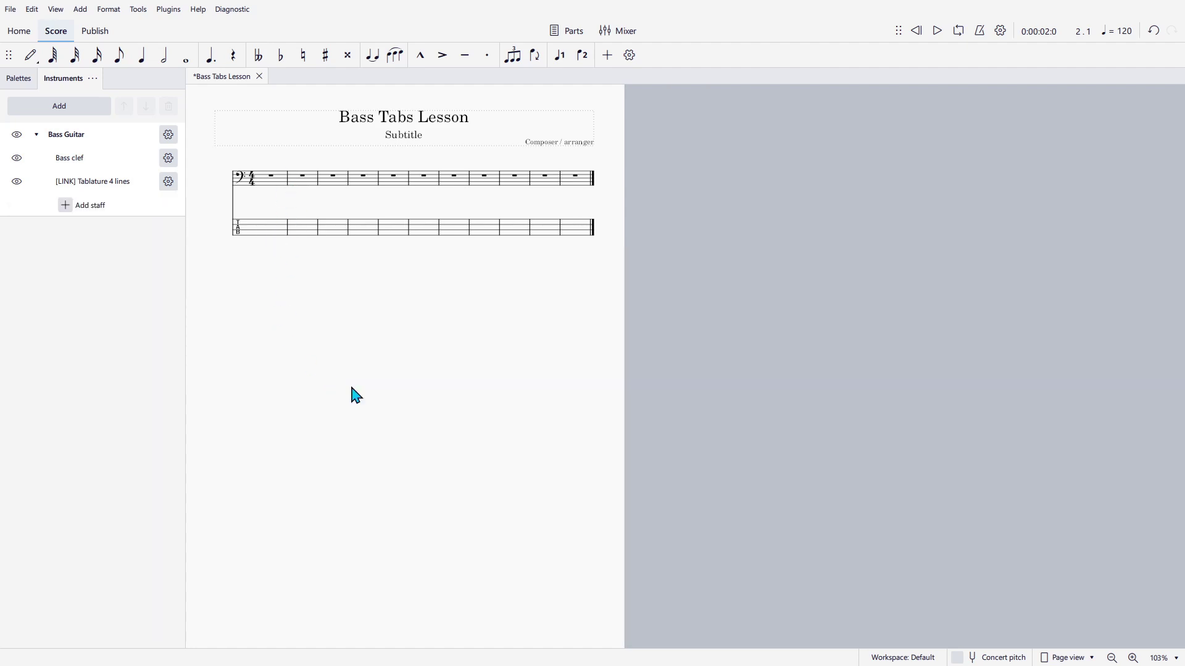
# - Examine the title, subtitle and composer texts and the first measures of the bass clef staff
pyautogui.scroll(6, 360, 396)
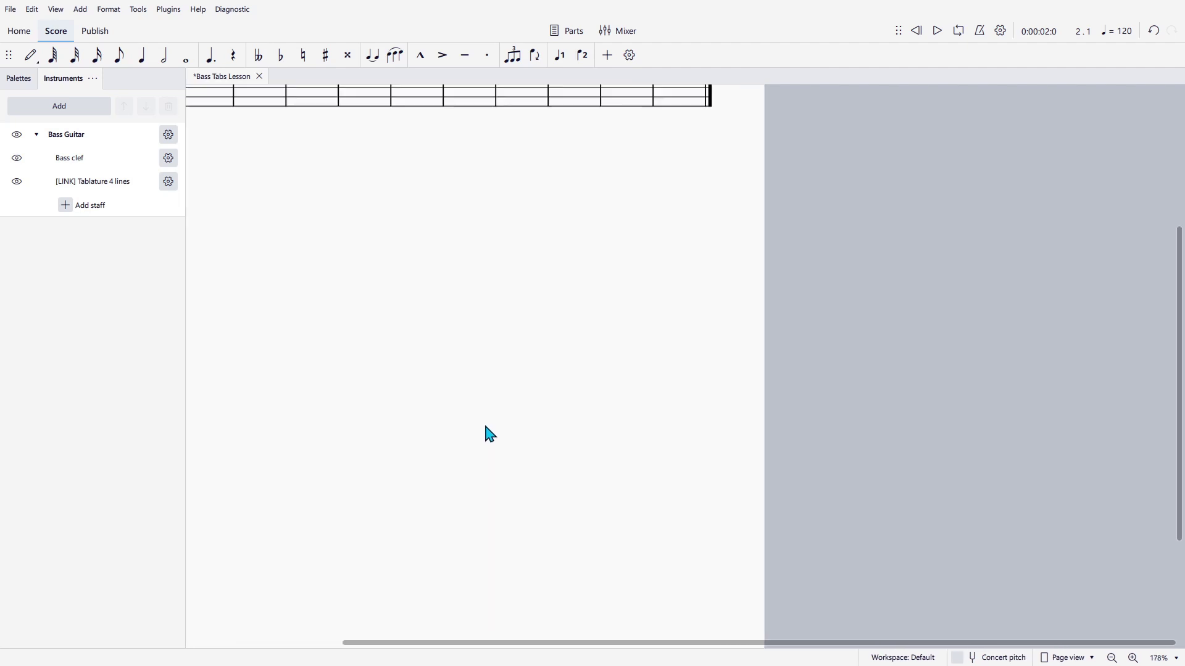
pyautogui.scroll(5, 582, 522)
pyautogui.hscroll(-3, 581, 522)
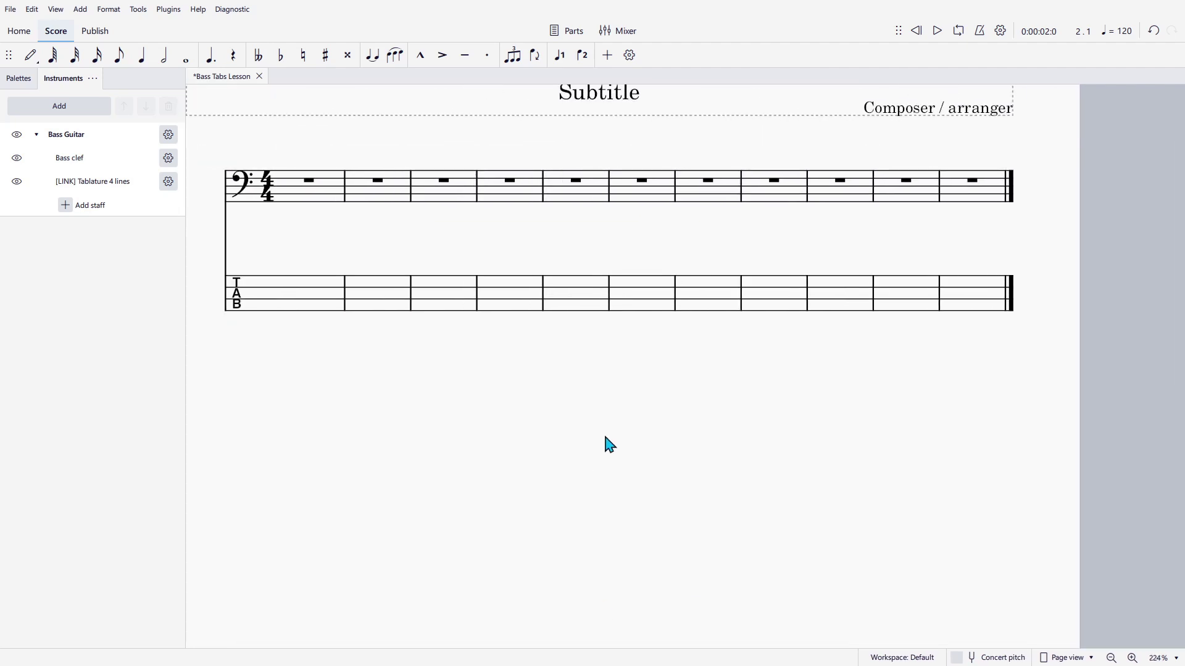
pyautogui.scroll(-1, 591, 535)
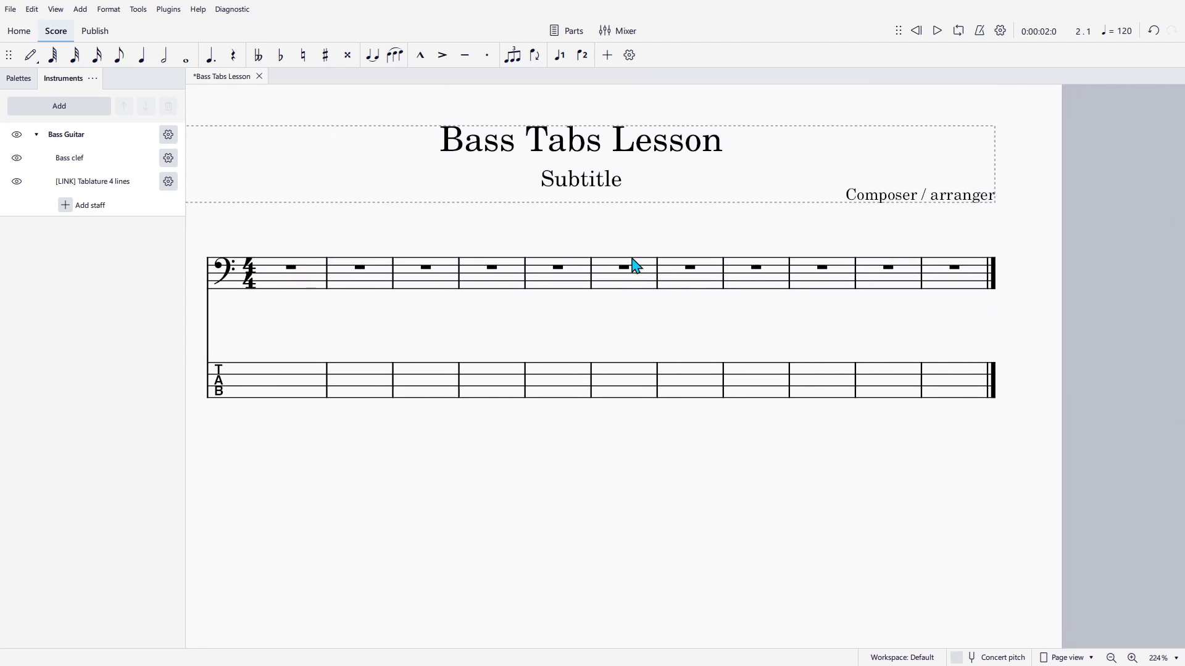
pyautogui.click(596, 152)
pyautogui.click(594, 185)
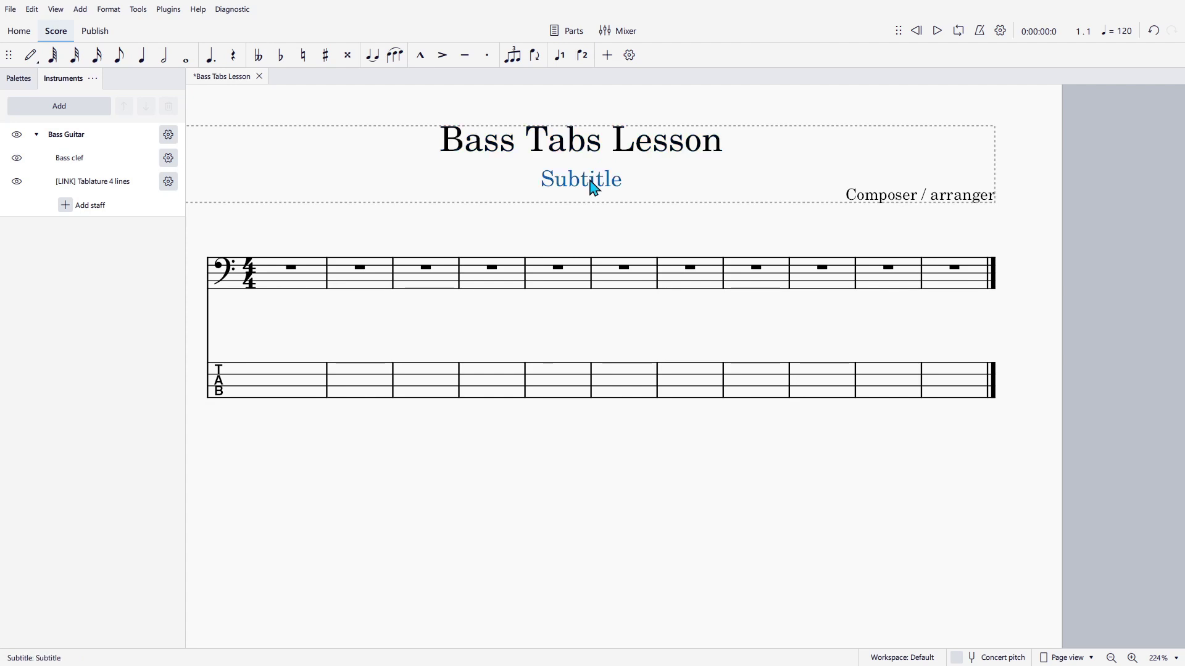
pyautogui.click(882, 197)
pyautogui.doubleClick(954, 196)
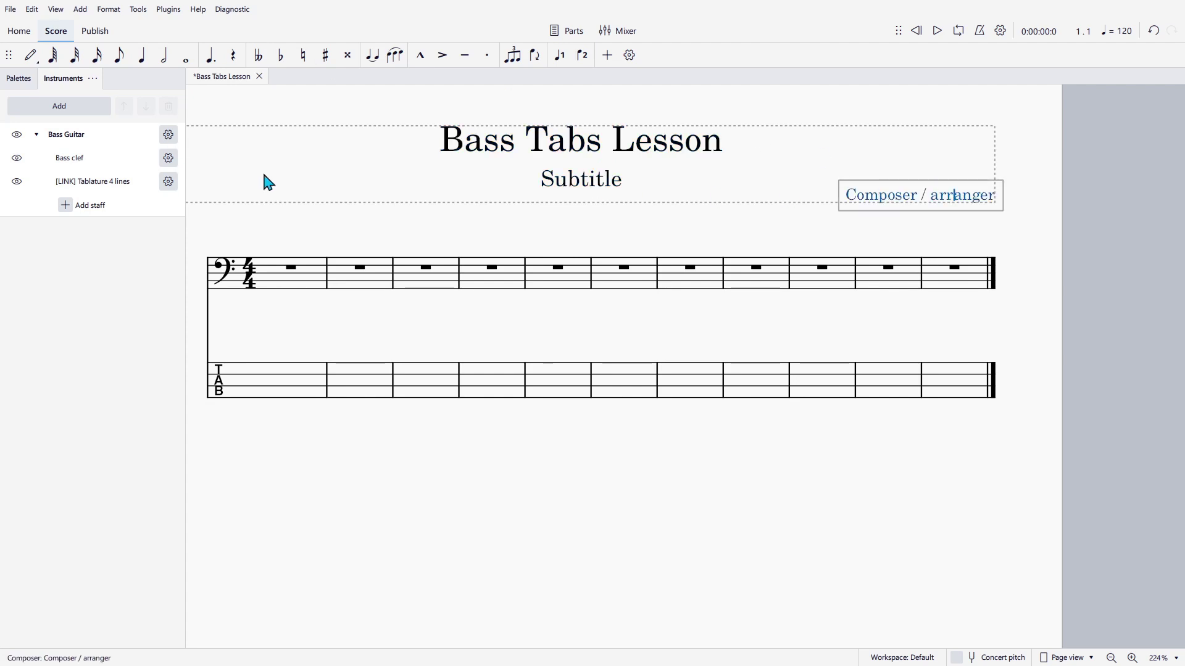
pyautogui.click(329, 284)
pyautogui.click(387, 283)
pyautogui.click(429, 285)
pyautogui.click(487, 278)
pyautogui.click(555, 278)
# - Append 24 empty measures after measure 11, at the end of the score
pyautogui.click(961, 390)
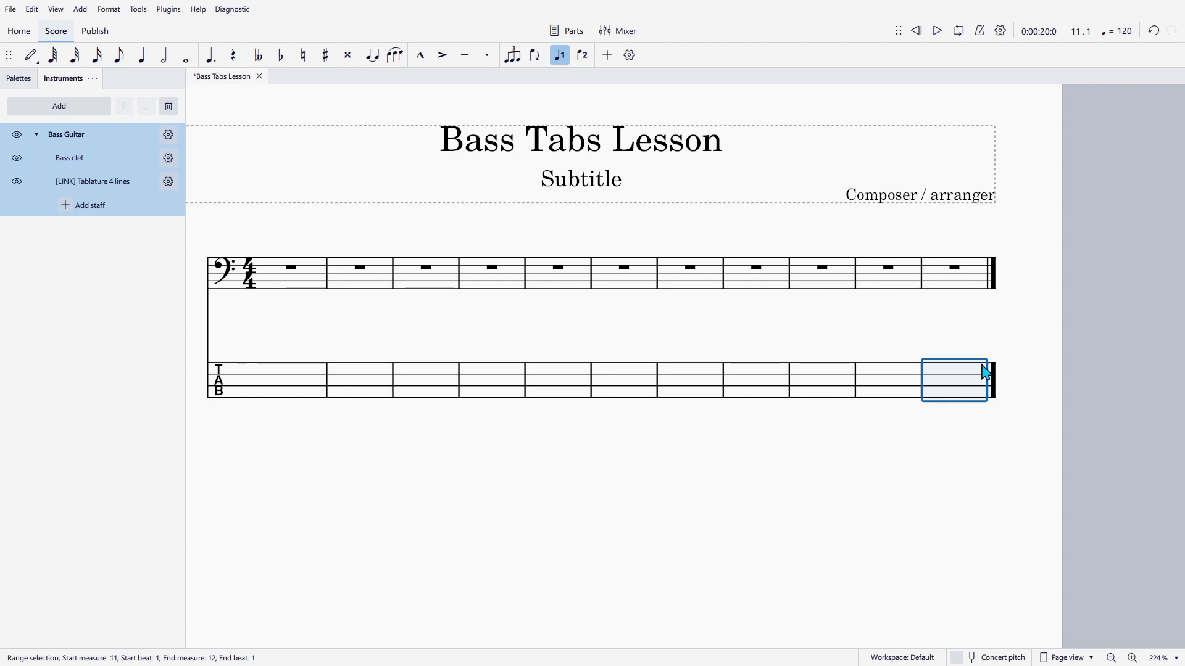
pyautogui.hotkey('ctrl', 'b')
pyautogui.hotkey('ctrl', 'b')
pyautogui.hotkey('ctrl', 'b')
pyautogui.hotkey('ctrl', 'b')
pyautogui.hotkey('ctrl', 'b')
pyautogui.hotkey('ctrl', 'b')
pyautogui.hotkey('ctrl', 'b')
pyautogui.hotkey('ctrl', 'b')
pyautogui.hotkey('ctrl', 'b')
pyautogui.hotkey('ctrl', 'b')
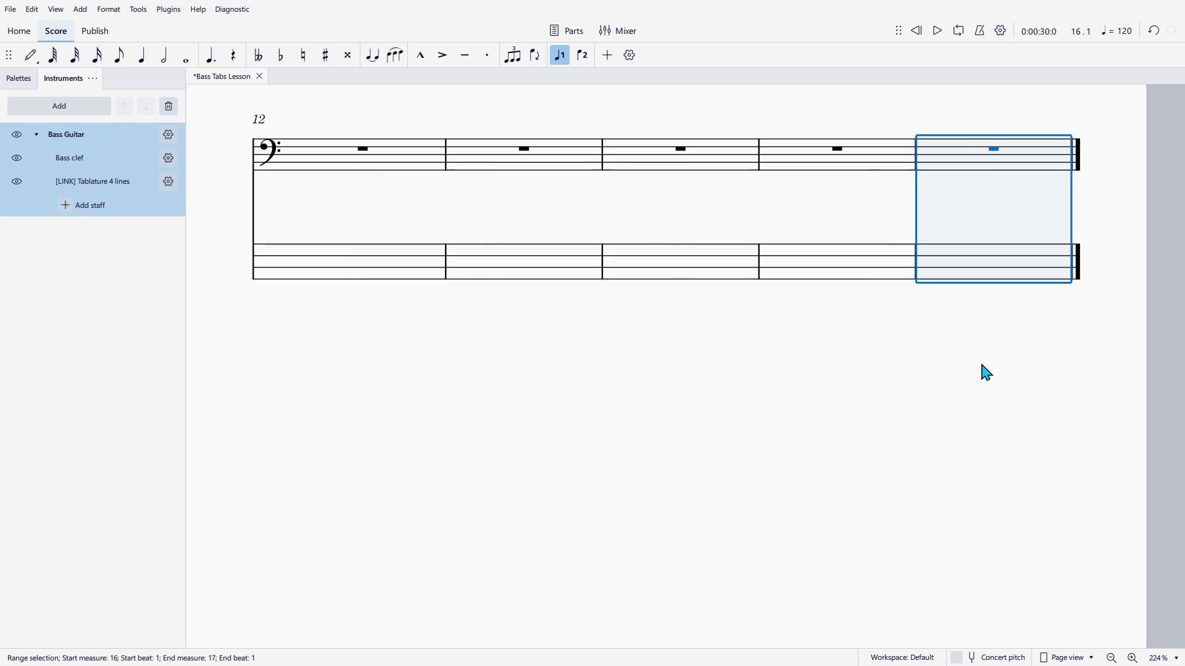
pyautogui.hotkey('ctrl', 'b')
pyautogui.hotkey('ctrl', 'b')
pyautogui.hotkey('ctrl', 'b')
pyautogui.hotkey('ctrl', 'b')
pyautogui.hotkey('ctrl', 'b')
pyautogui.hotkey('ctrl', 'b')
pyautogui.hotkey('ctrl', 'b')
pyautogui.hotkey('ctrl', 'b')
pyautogui.hotkey('ctrl', 'b')
pyautogui.hotkey('ctrl', 'b')
pyautogui.hotkey('ctrl', 'b')
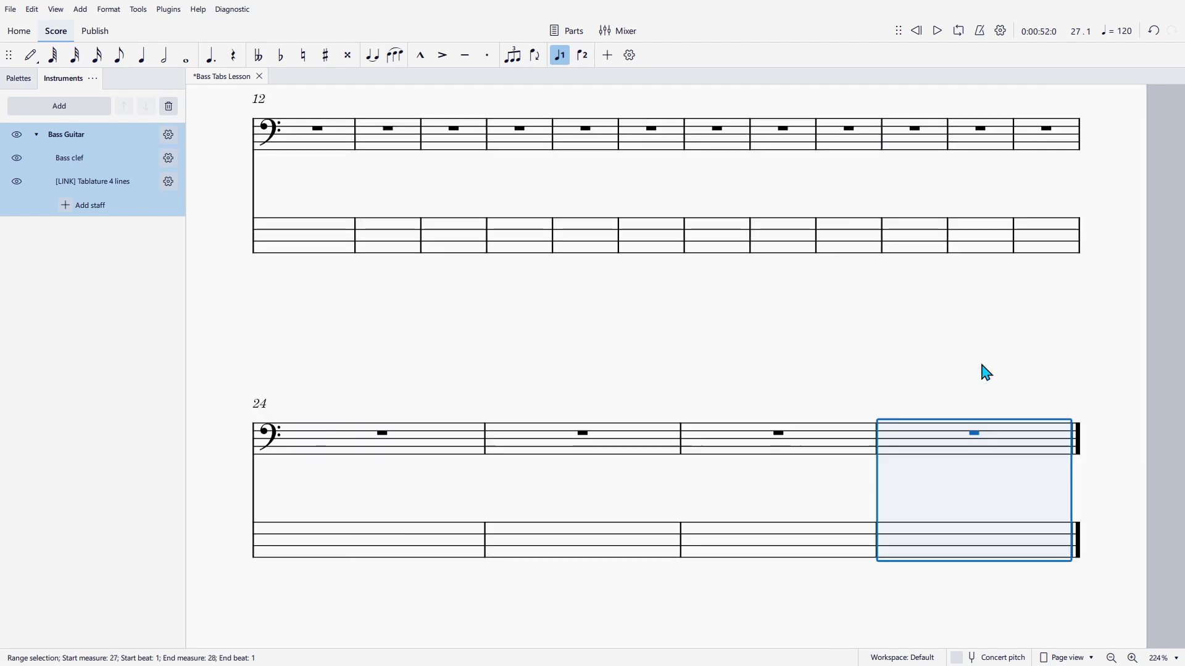
pyautogui.hotkey('ctrl', 'b')
pyautogui.hotkey('ctrl', 'b')
pyautogui.hotkey('ctrl', 'b')
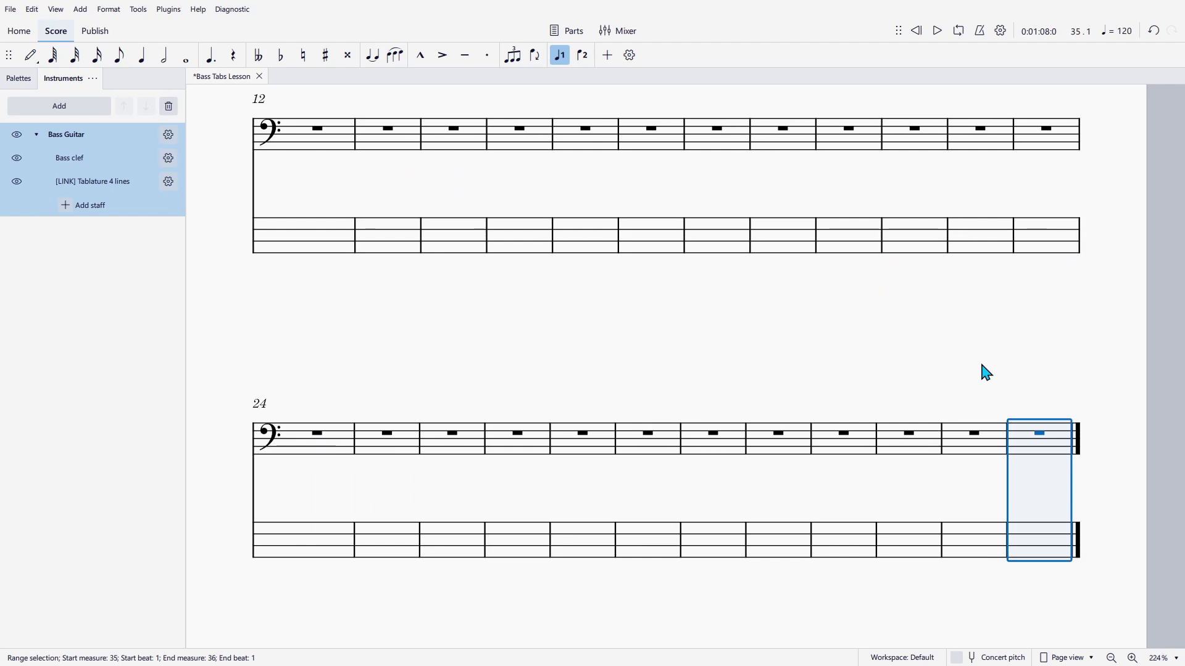
pyautogui.keyDown('ctrl'); pyautogui.scroll(-6, 768, 332); pyautogui.keyUp('ctrl')
pyautogui.moveTo(771, 340); pyautogui.dragTo(456, 463)
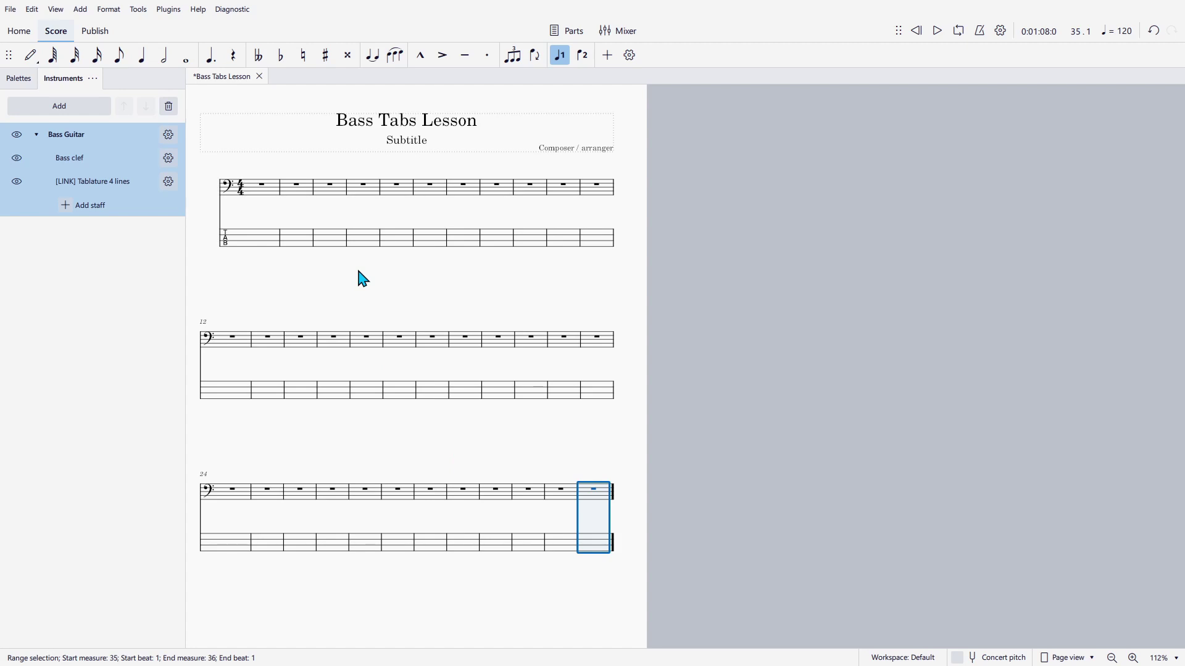
pyautogui.scroll(5, 373, 299)
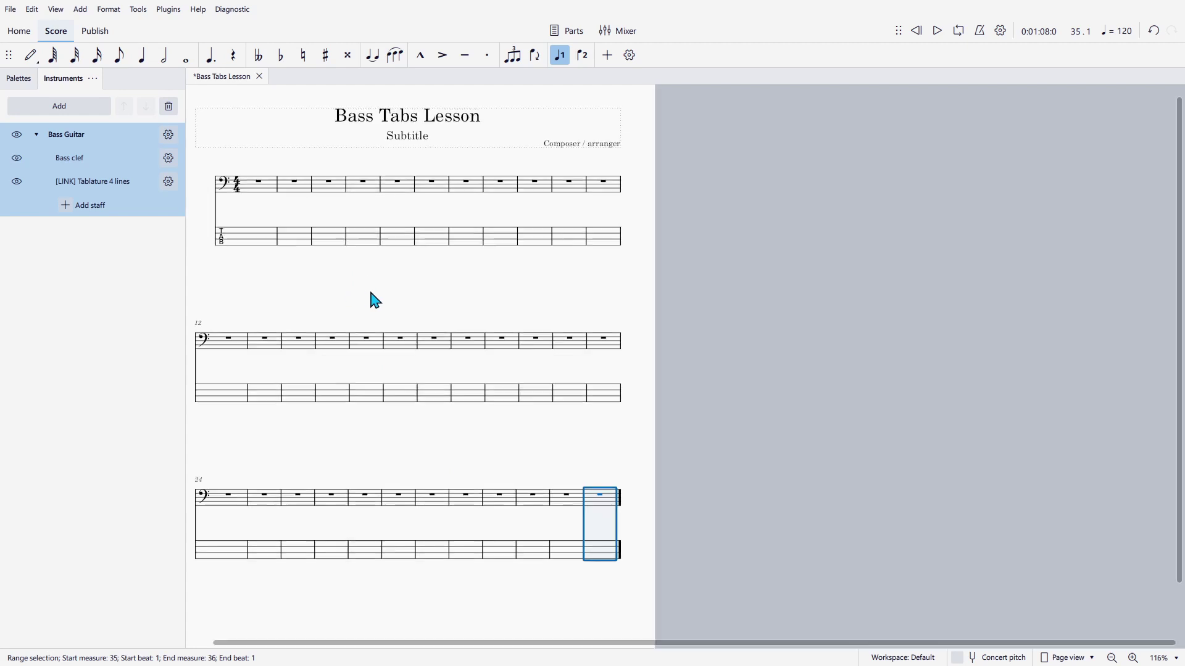
pyautogui.scroll(10, 545, 288)
pyautogui.hscroll(-5, 595, 436)
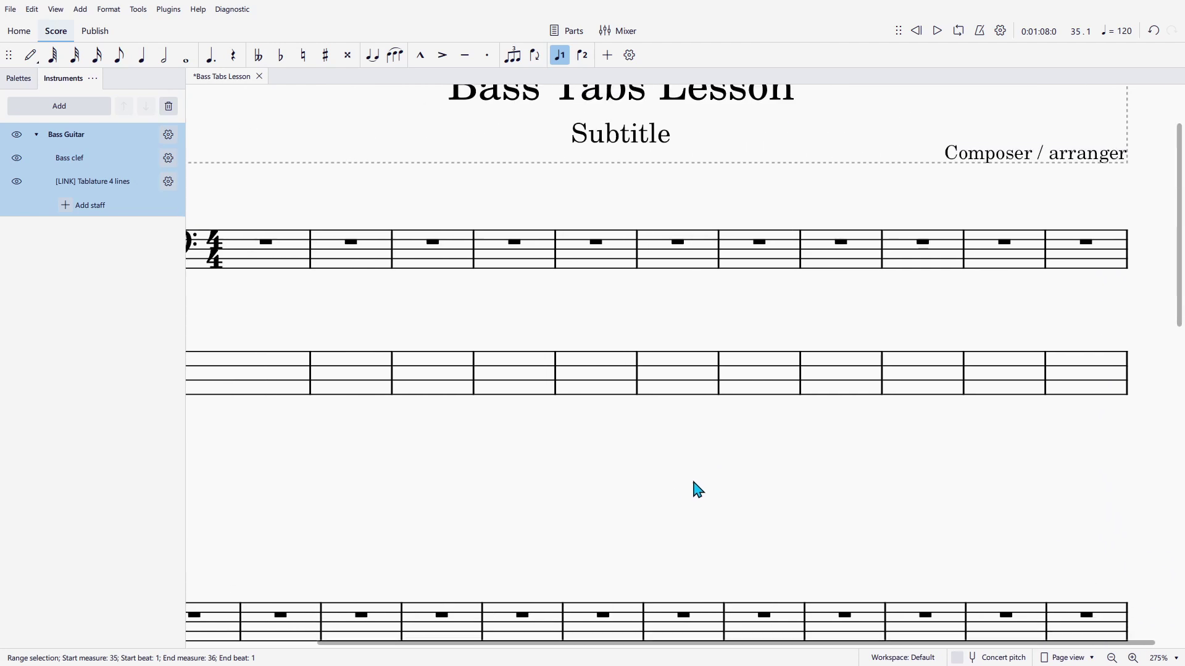
# - Switch to GIMP and examine the TBGGY TABS.jpg reference tablature
pyautogui.scroll(-3, 665, 522)
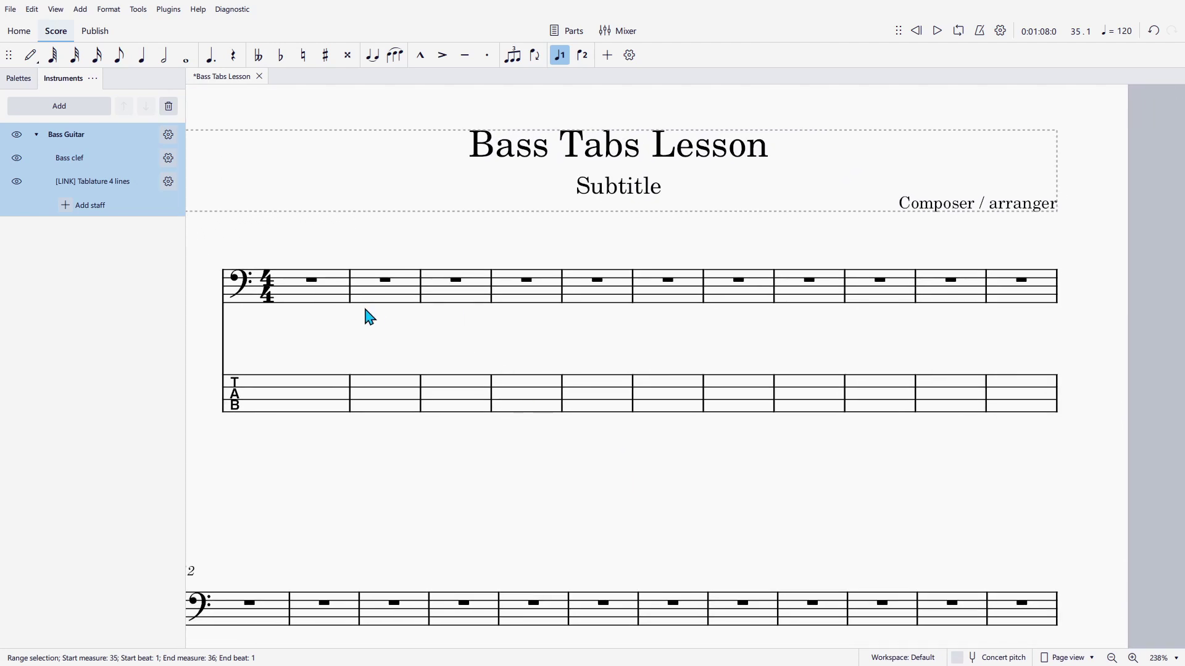
pyautogui.hotkey('alt', 'Tab')
pyautogui.moveTo(536, 22); pyautogui.dragTo(571, 27)
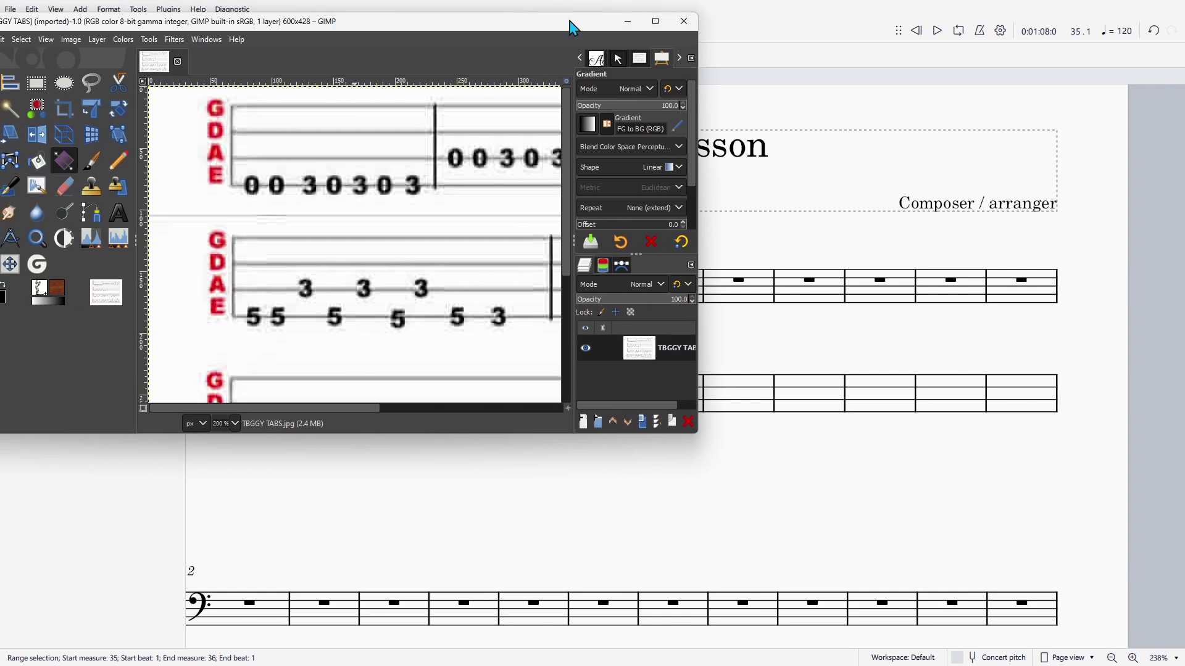
pyautogui.click(656, 21)
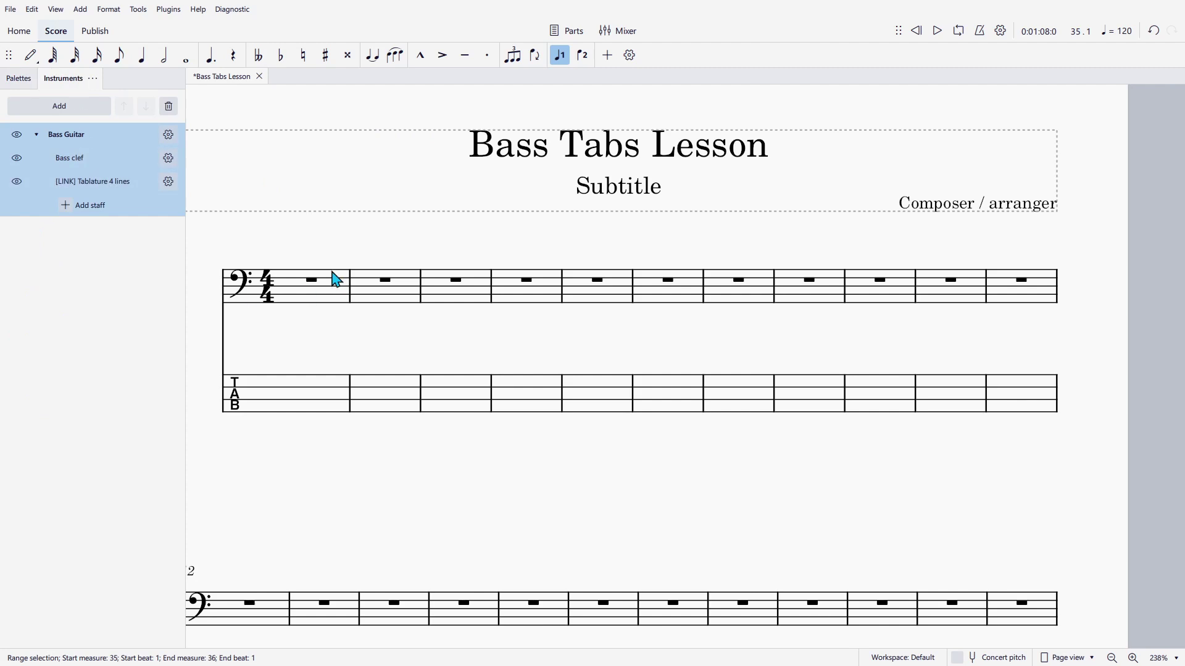
pyautogui.click(402, 398)
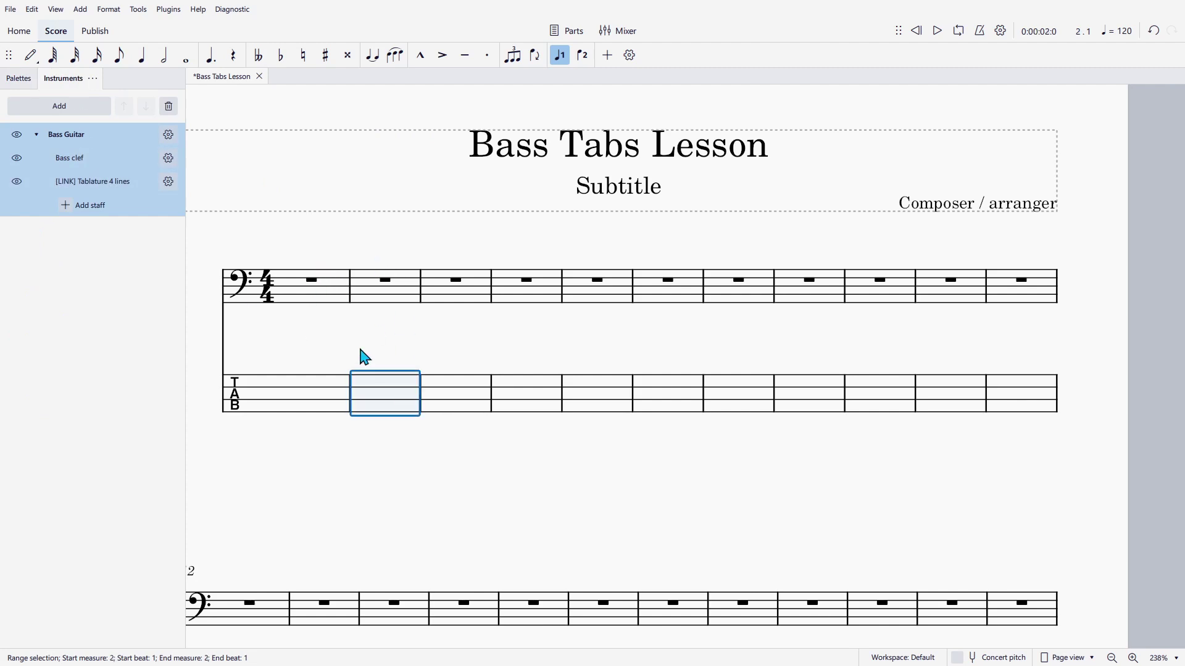
pyautogui.click(31, 57)
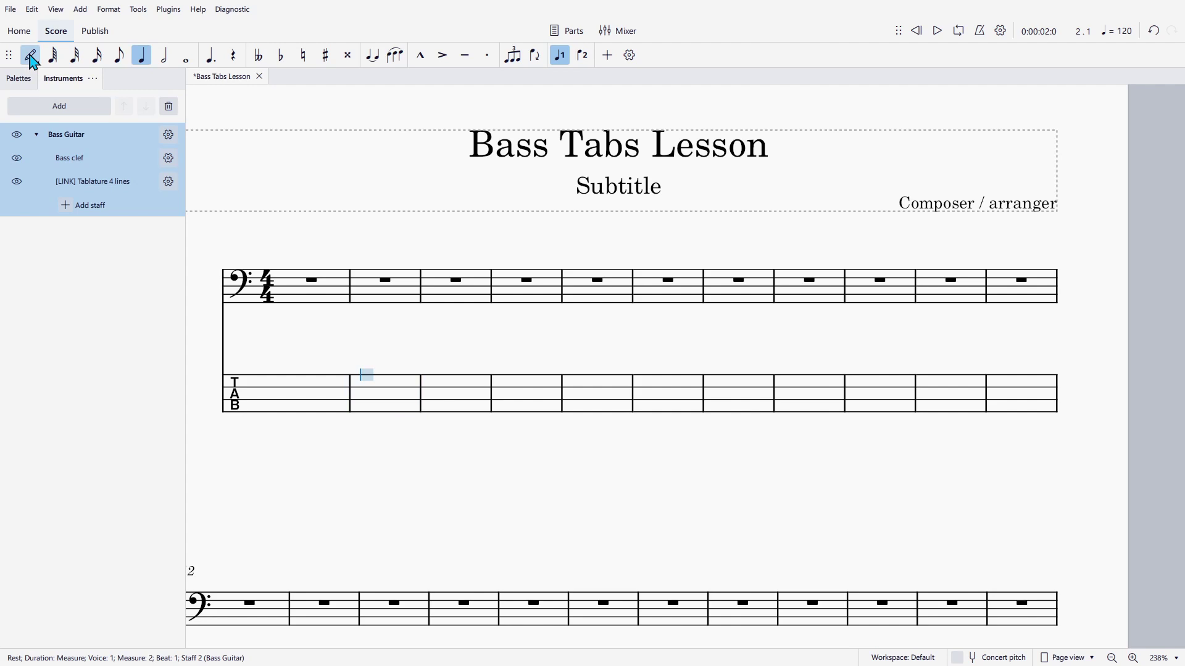
pyautogui.press('0')
pyautogui.click(31, 55)
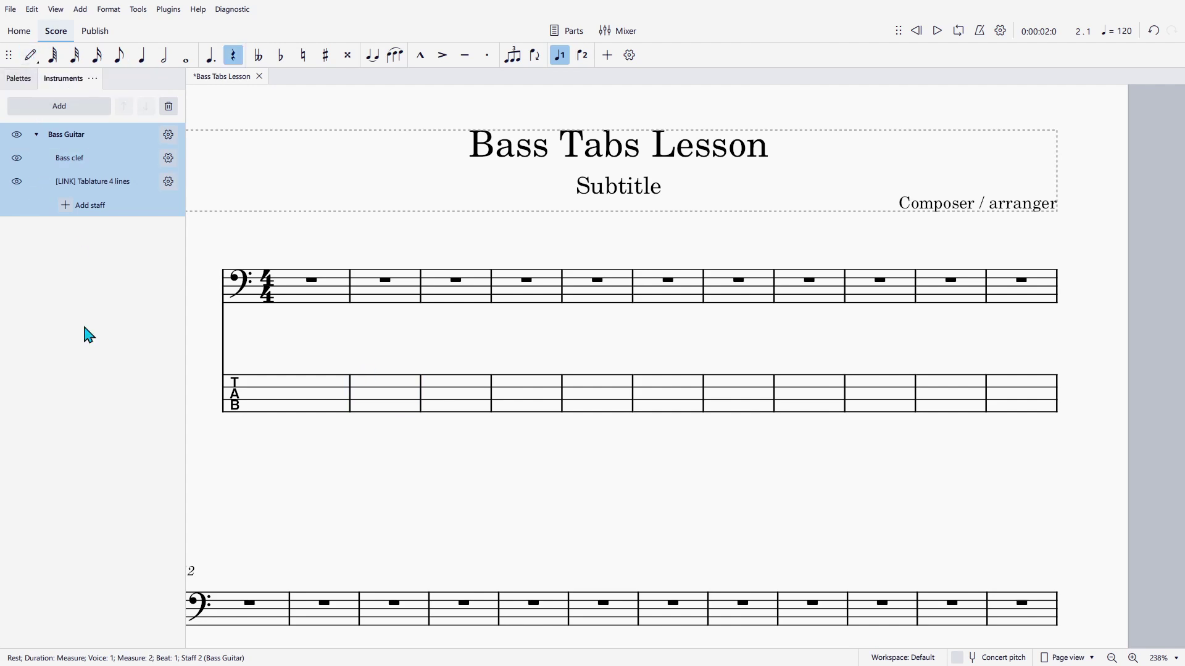
# - Enter quarter notes at frets 0, 0, 3, 0 on the lowest tablature string in measure 1
pyautogui.click(35, 58)
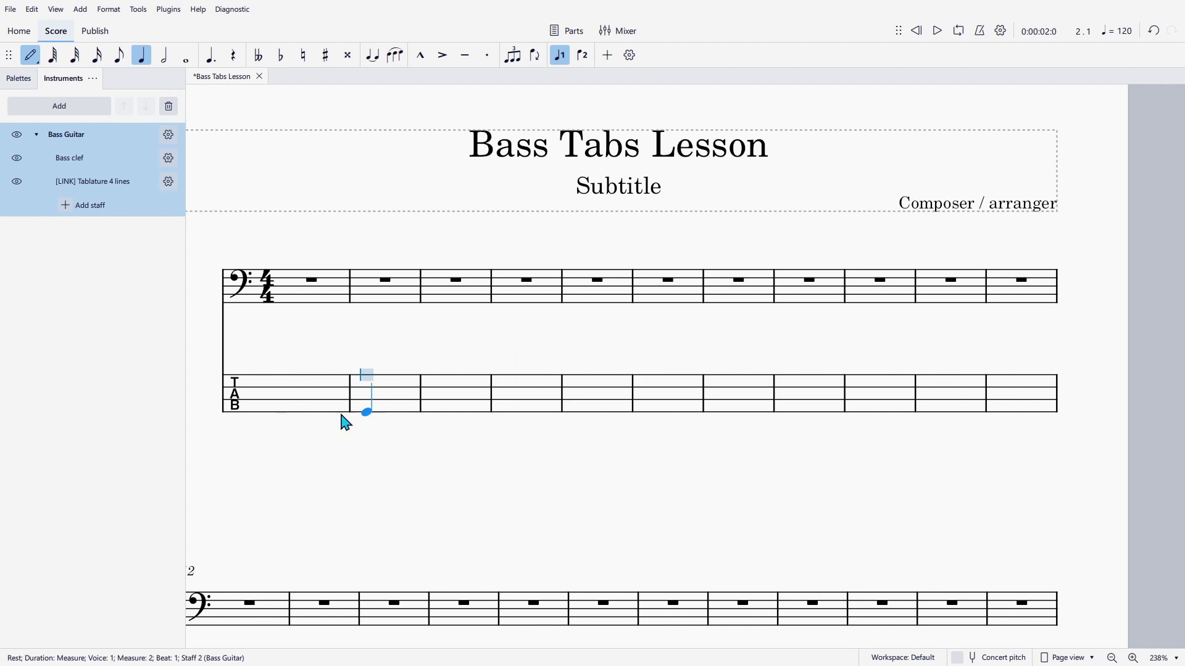
pyautogui.click(295, 413)
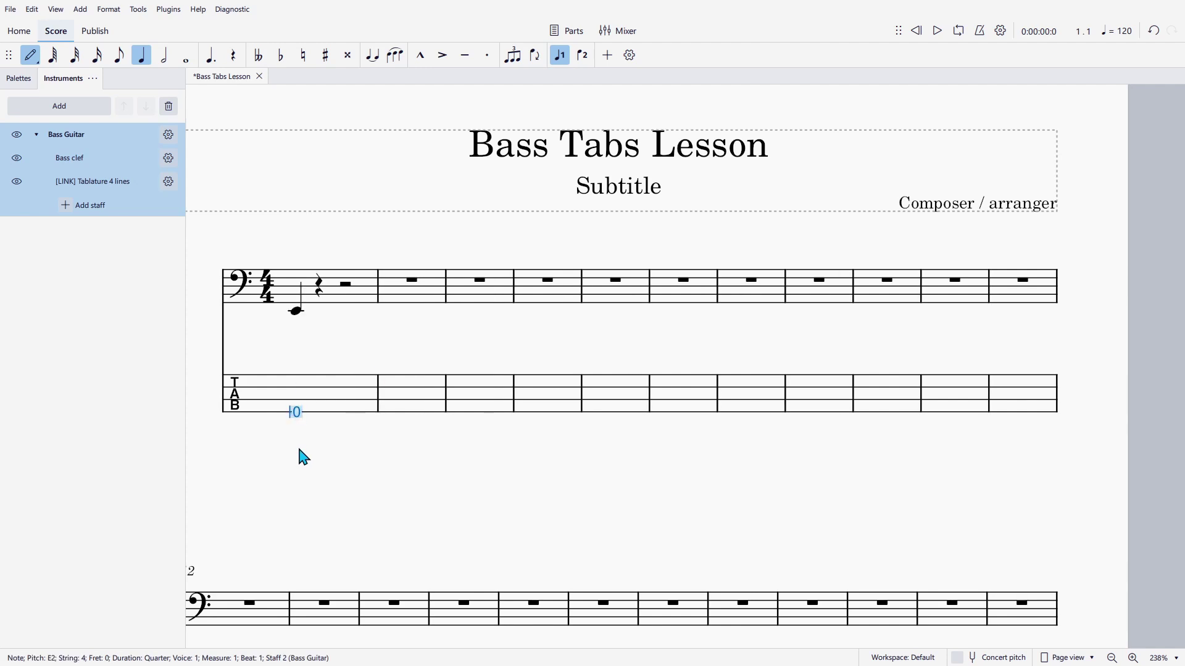
pyautogui.press('Right')
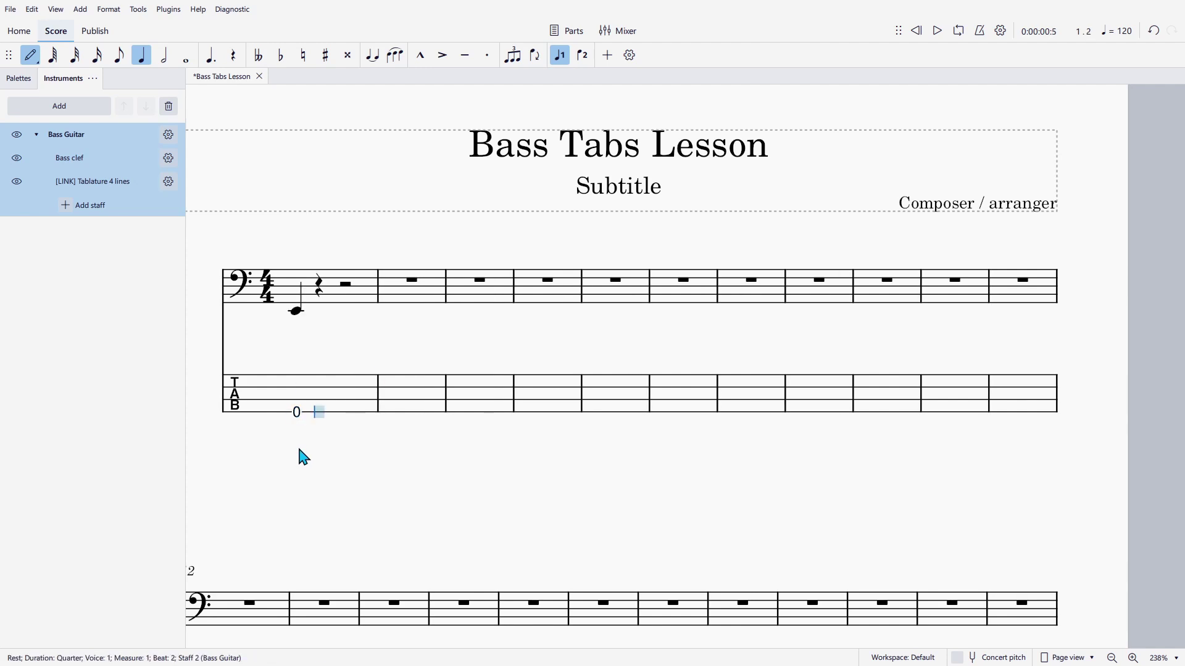
pyautogui.press('0')
pyautogui.press('Right')
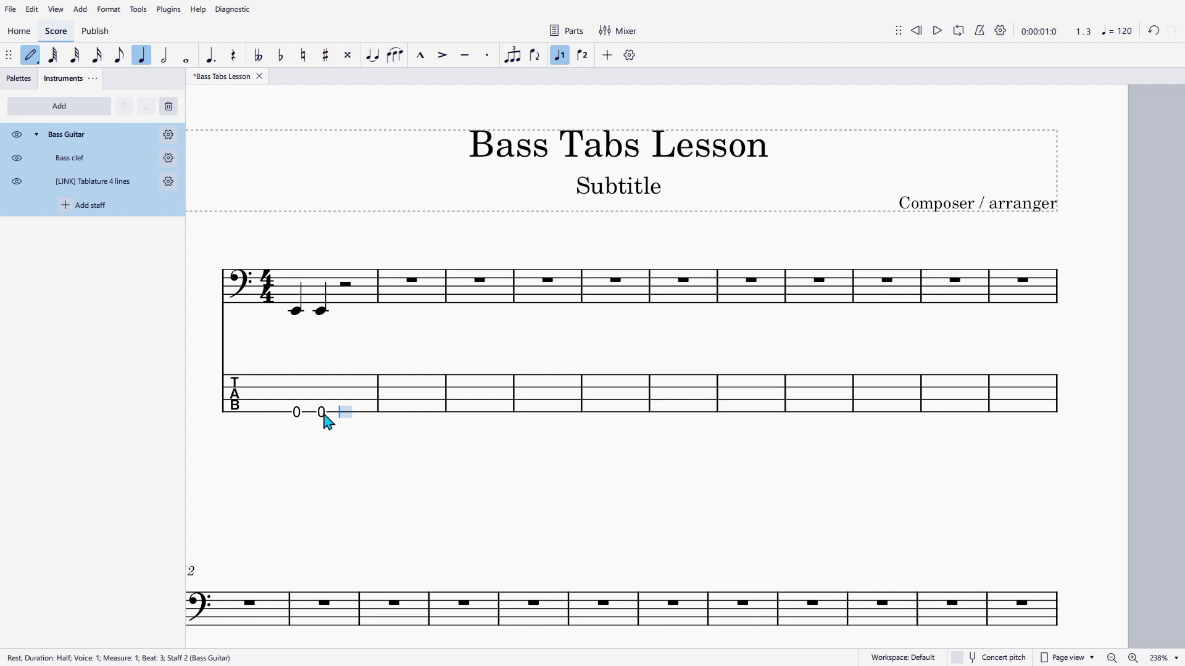
pyautogui.press('3')
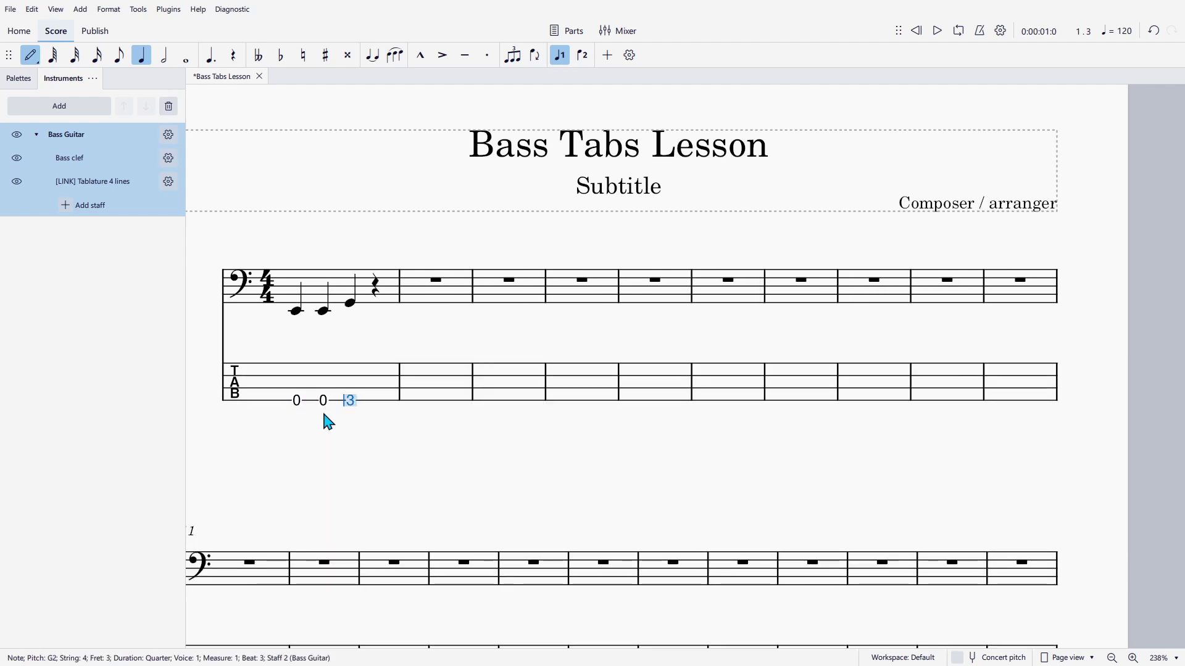
pyautogui.press('Right')
pyautogui.press('0')
# - Enter quarter notes at frets 3, 0, 3 on the lowest tablature string in measure 2 and finish note input
pyautogui.press('Right')
pyautogui.press('3')
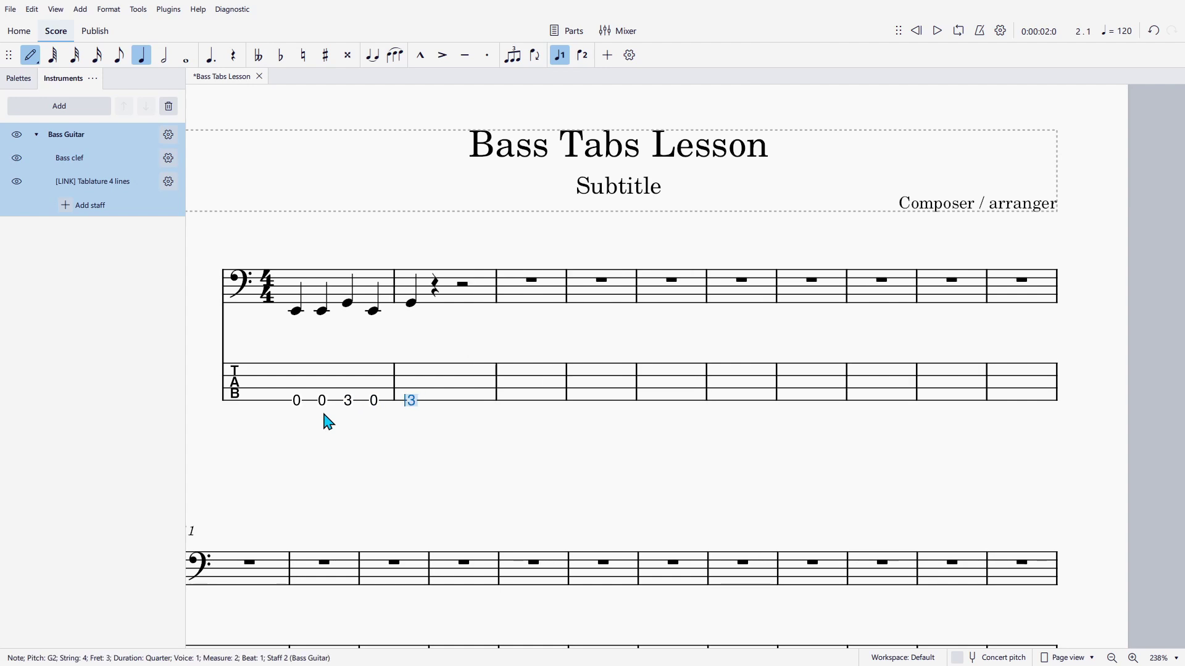
pyautogui.press('0')
pyautogui.press('Right')
pyautogui.press('Left')
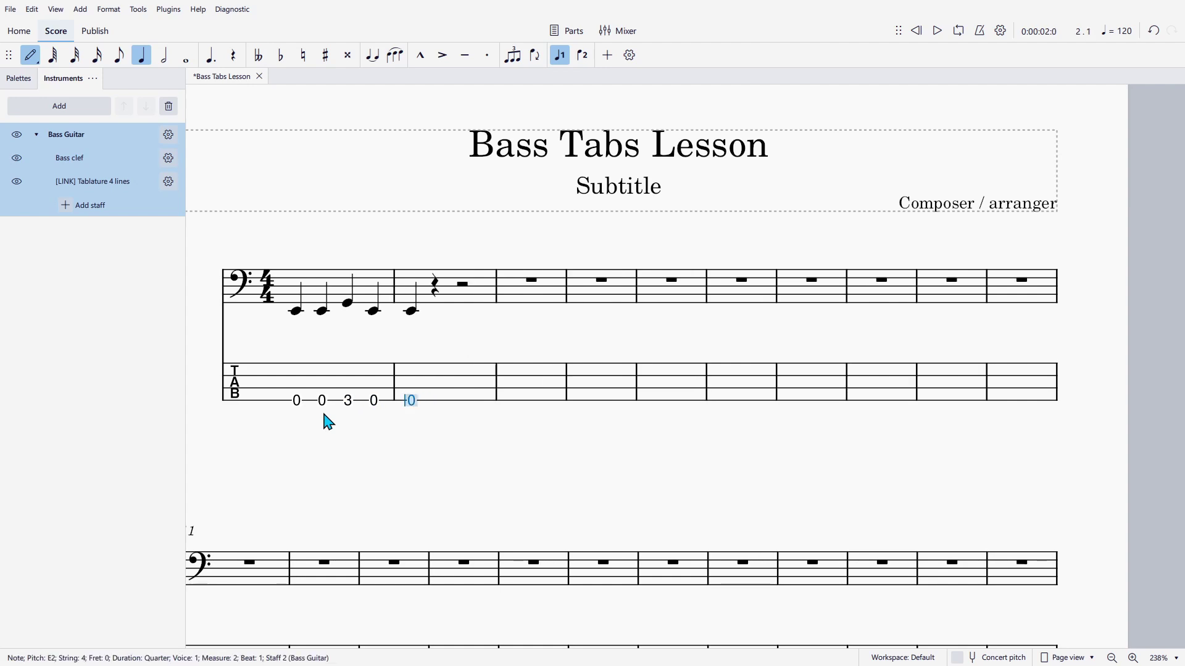
pyautogui.press('3')
pyautogui.press('Right')
pyautogui.press('0')
pyautogui.press('Right')
pyautogui.press('3')
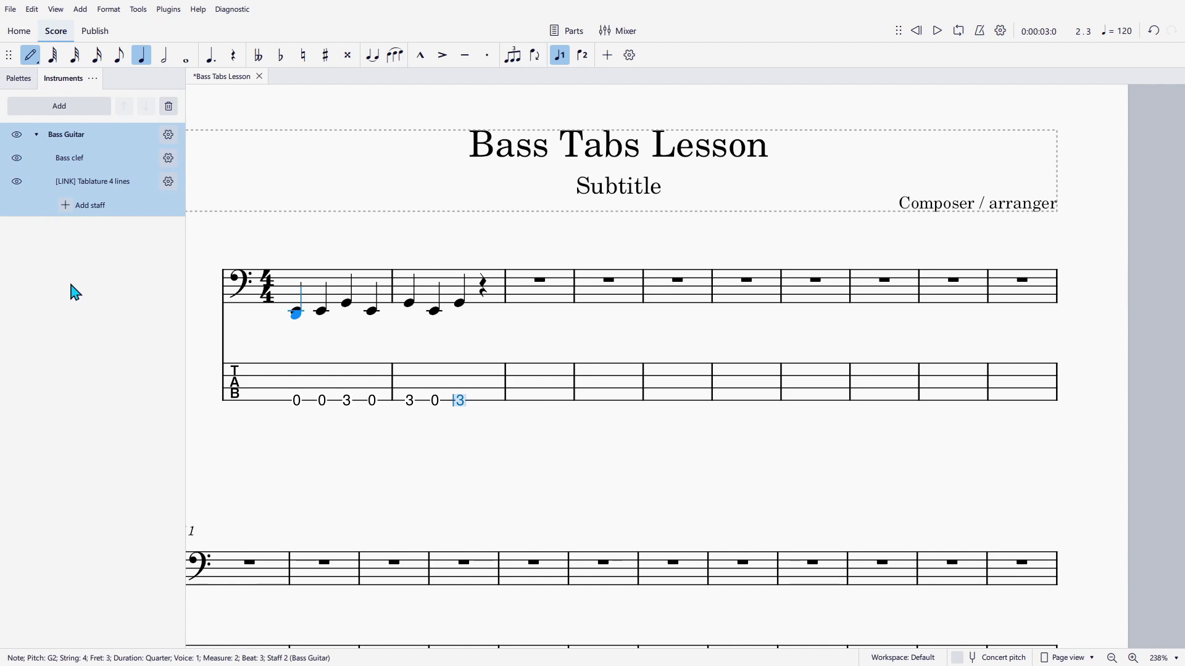
pyautogui.press('Escape')
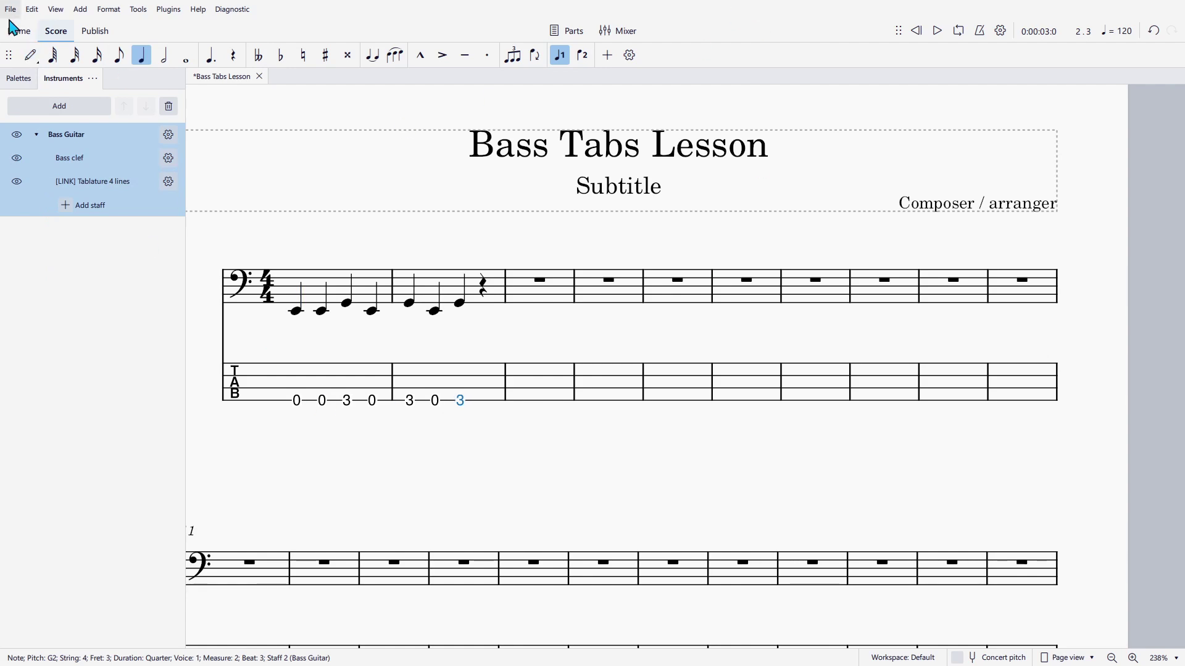
# - Play back the entered measures from the first note, stop playback and return to the first note
pyautogui.click(297, 403)
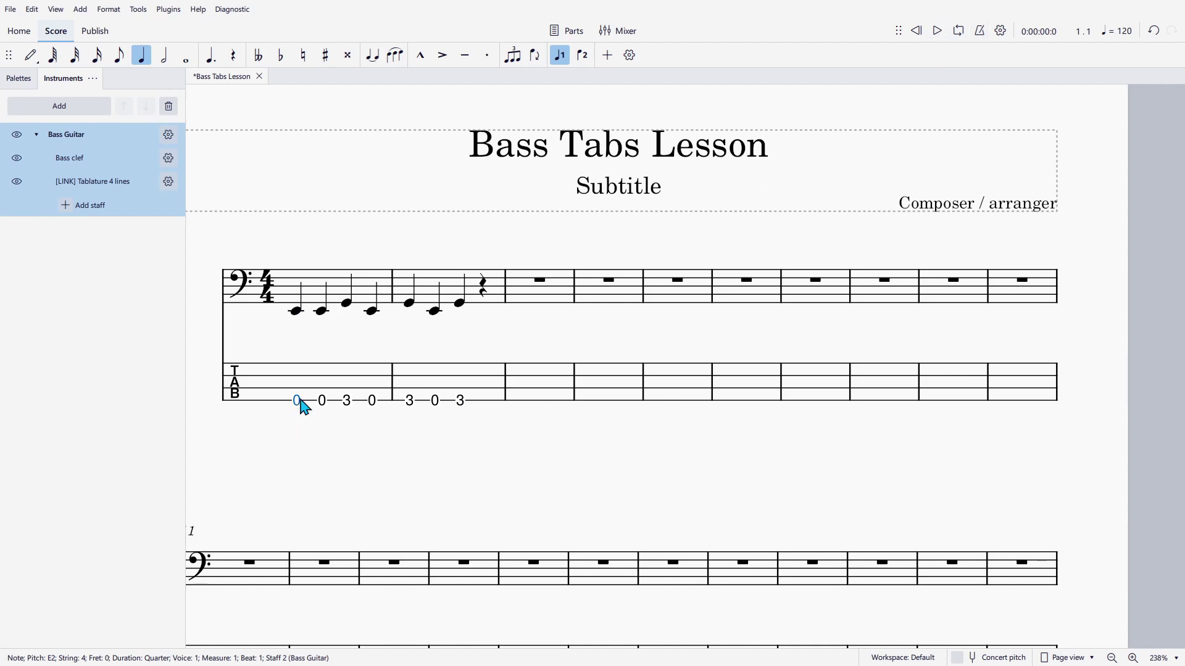
pyautogui.press('space')
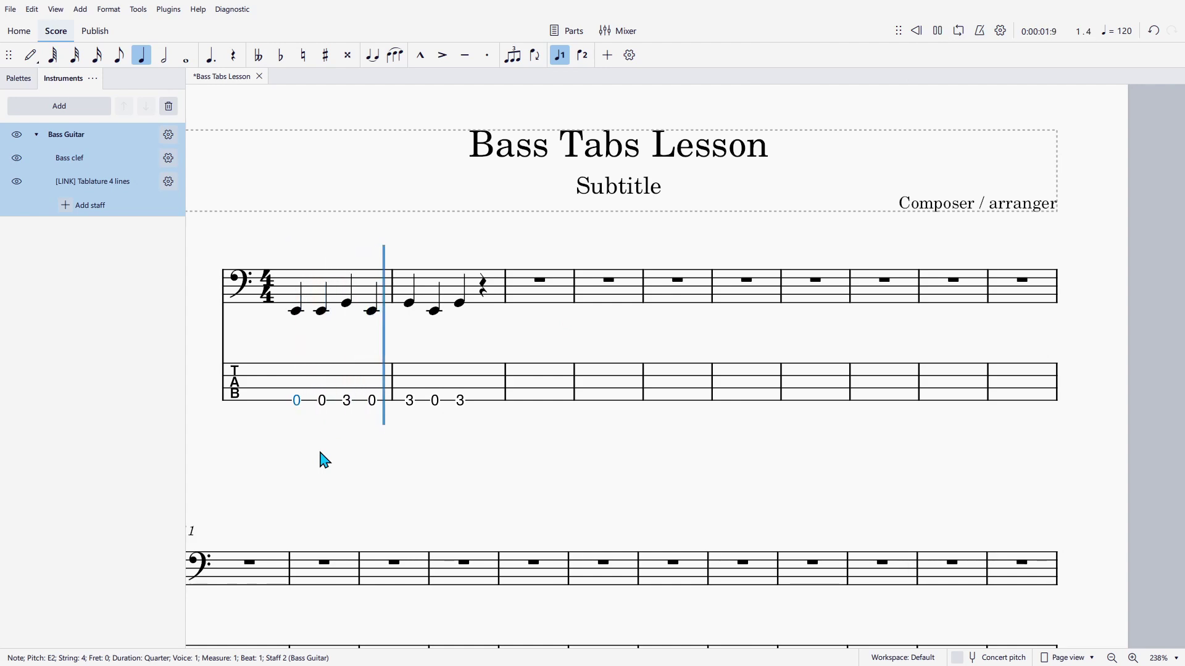
pyautogui.press('space')
pyautogui.click(297, 401)
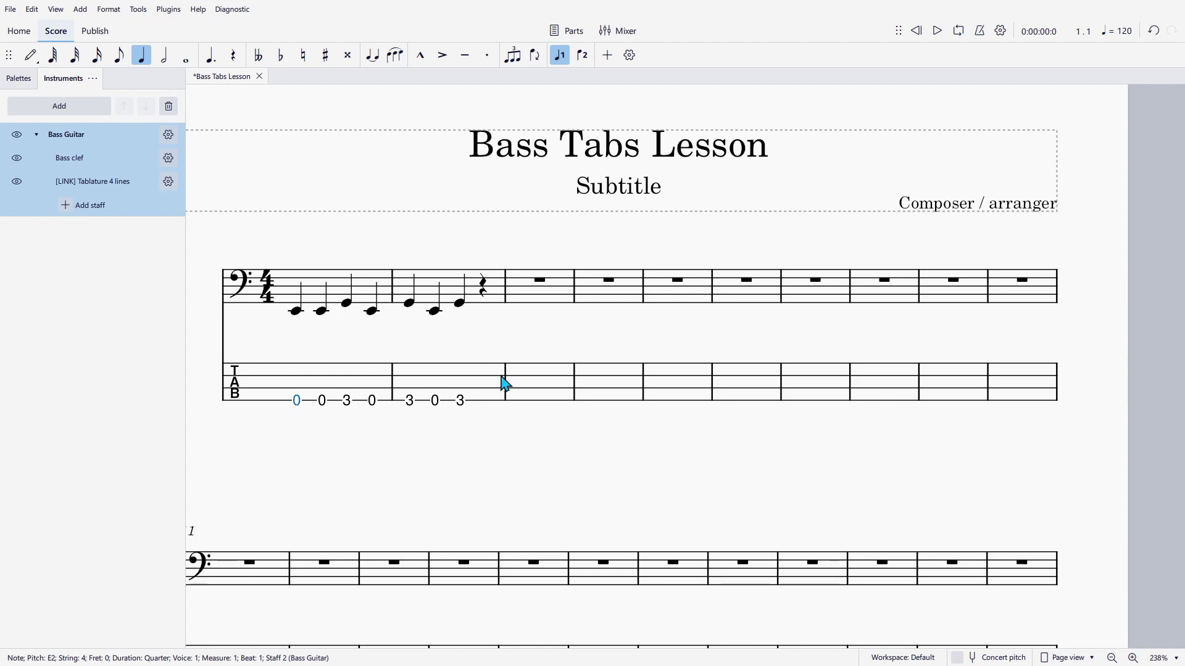
# - Enter quarter notes on tablature string 3 at frets 0, 0, 3, 0 in measure 3 and 3, 0, 3 in measure 4
pyautogui.press('n')
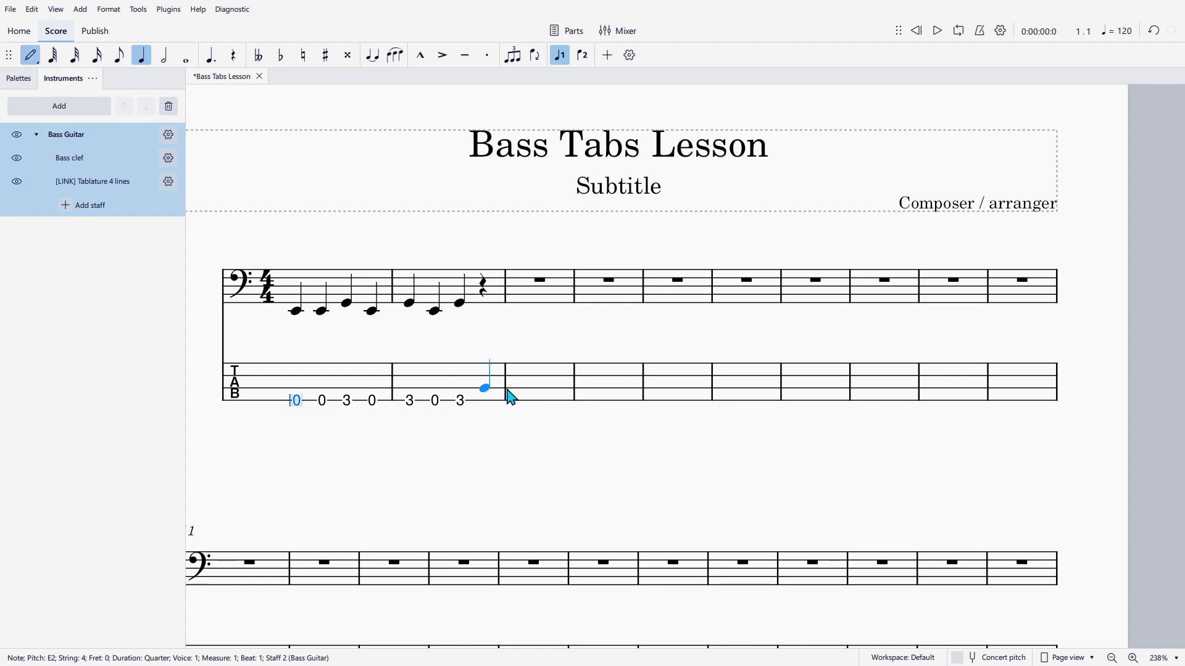
pyautogui.click(512, 389)
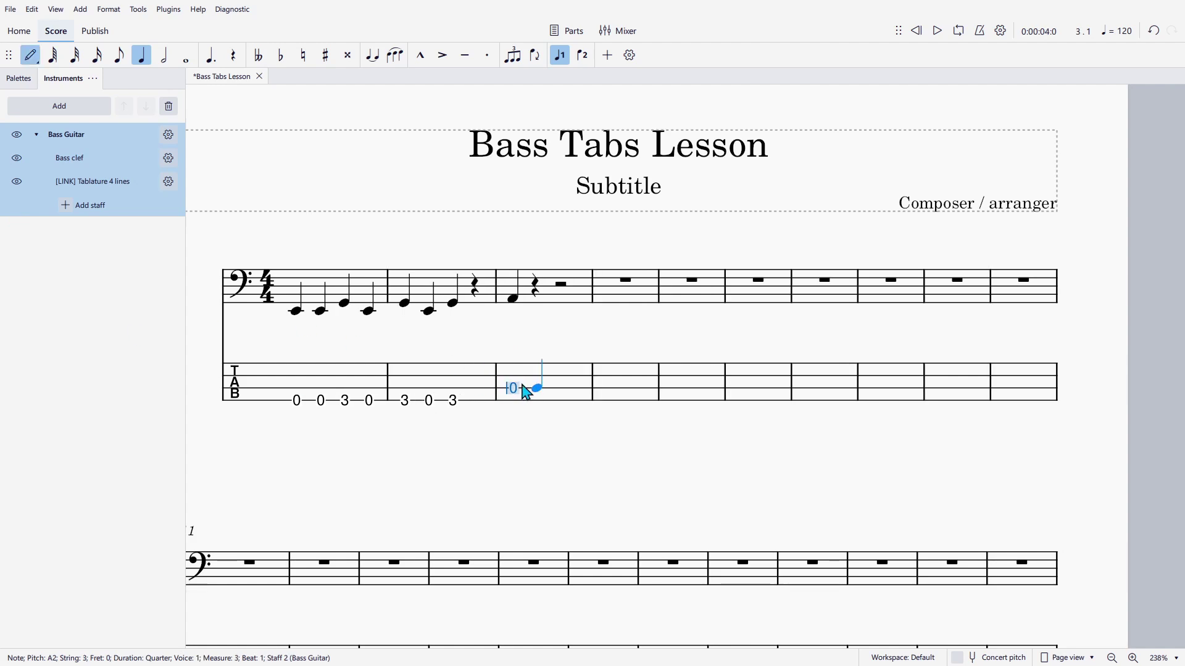
pyautogui.press('0')
pyautogui.press('3')
pyautogui.press('0')
pyautogui.press('3')
pyautogui.press('0')
pyautogui.press('3')
pyautogui.press('Escape')
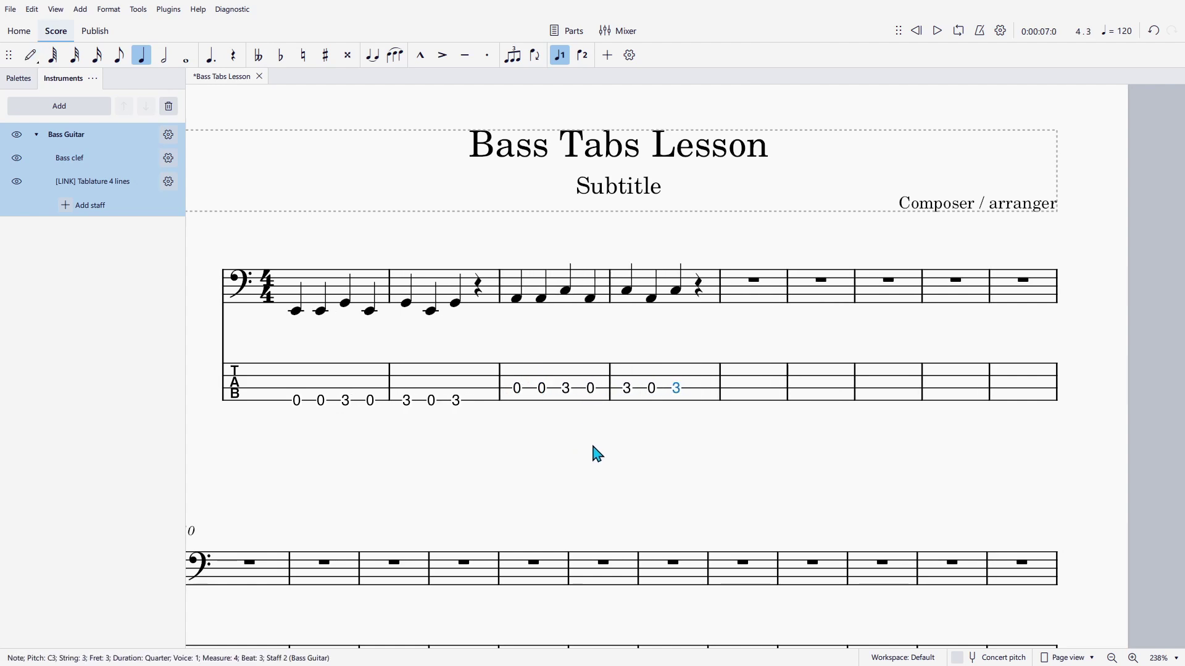
# - Enter four fret 5 quarter notes in tablature measure 5, on strings 3, 3, 2 and 3
pyautogui.click(764, 395)
pyautogui.press('n')
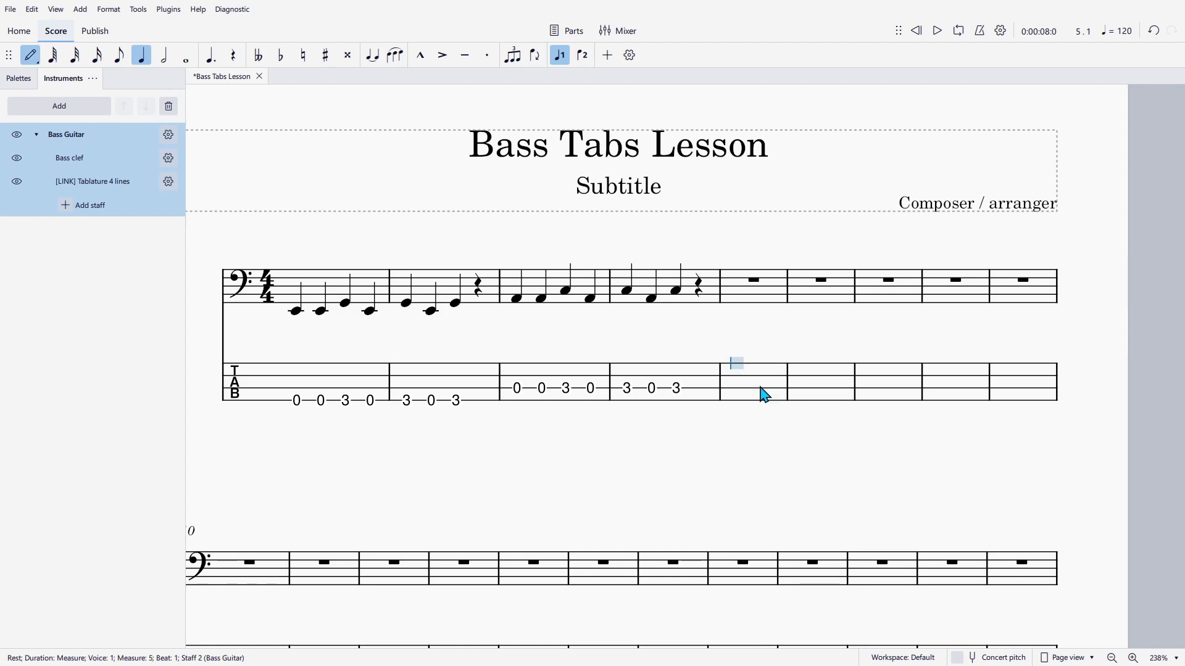
pyautogui.press('Down')
pyautogui.press('Down')
pyautogui.press('5')
pyautogui.press('5')
pyautogui.press('Up')
pyautogui.press('5')
pyautogui.press('Down')
pyautogui.press('5')
# - Enter quarter notes in tablature measure 6: fret 5 on string 2, fret 5 on string 3, fret 3 on string 2
pyautogui.press('Up')
pyautogui.press('5')
pyautogui.press('Down')
pyautogui.press('5')
pyautogui.press('Up')
pyautogui.press('3')
pyautogui.press('Escape')
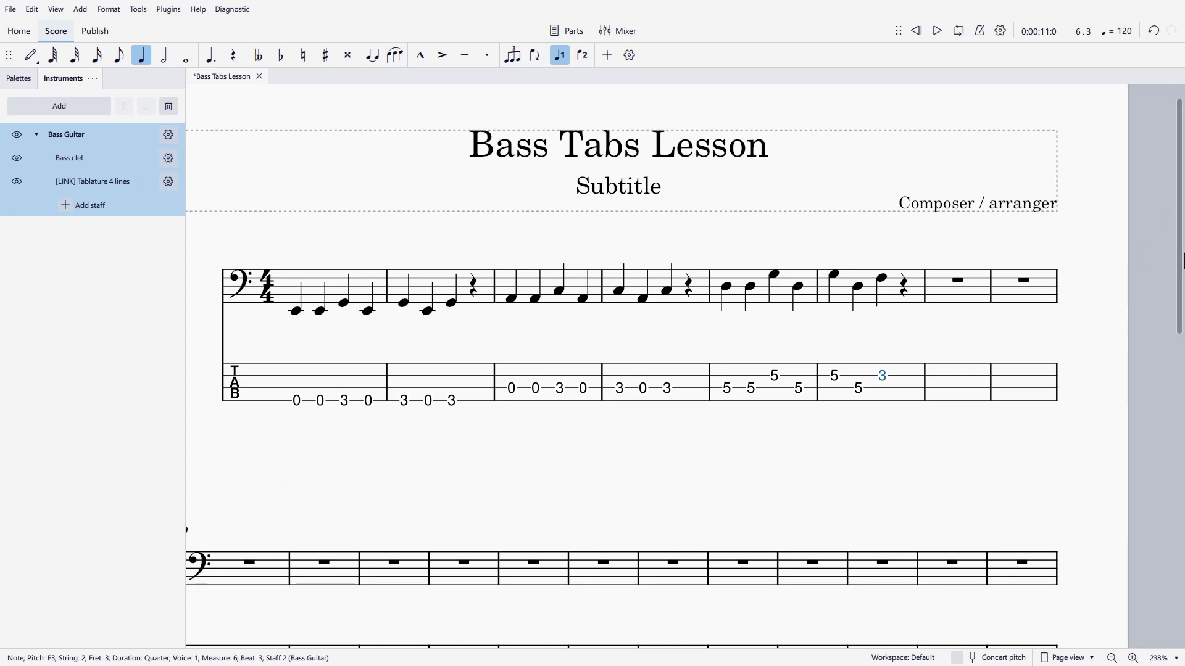
# - Change the barline between the two empty measures ending the first system to a final barline
pyautogui.click(992, 290)
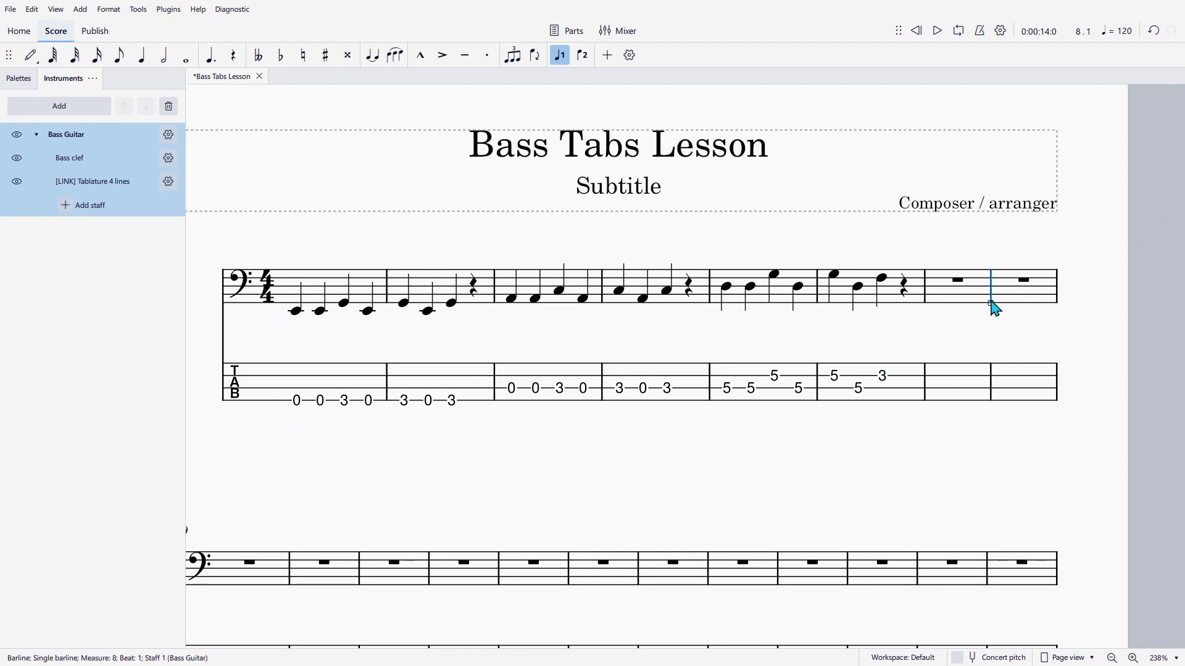
pyautogui.click(22, 78)
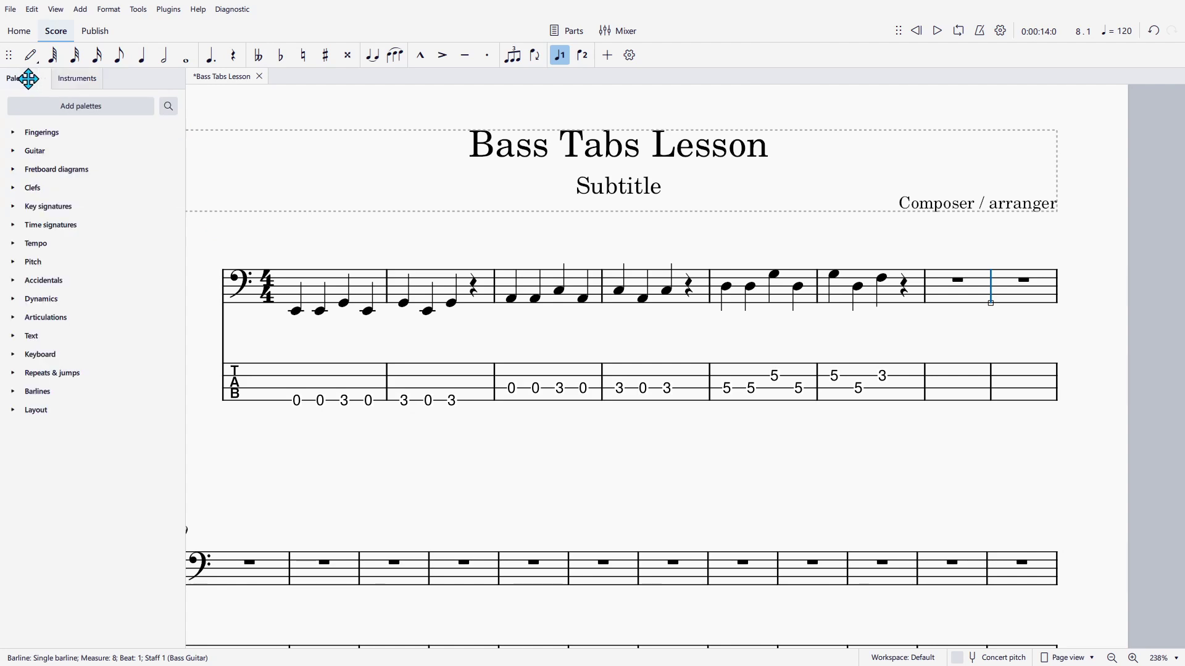
pyautogui.click(13, 393)
pyautogui.click(21, 437)
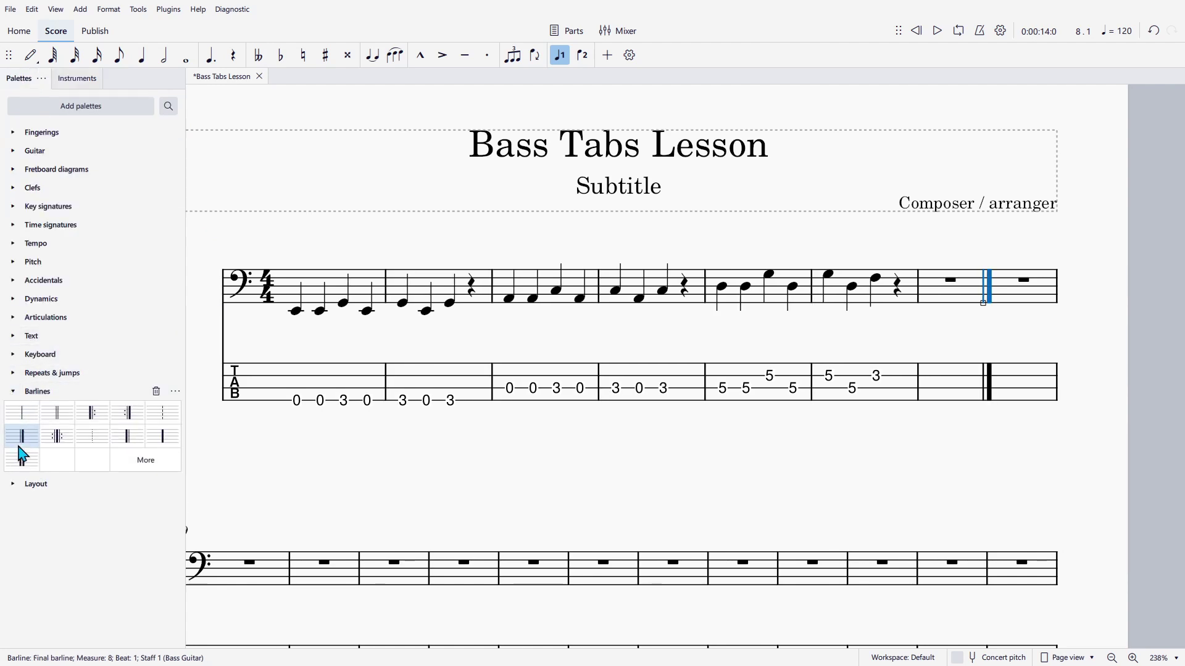
# - Compare the entered tablature with the reference image in GIMP and return to the score in MuseScore
pyautogui.hotkey('alt', 'Tab')
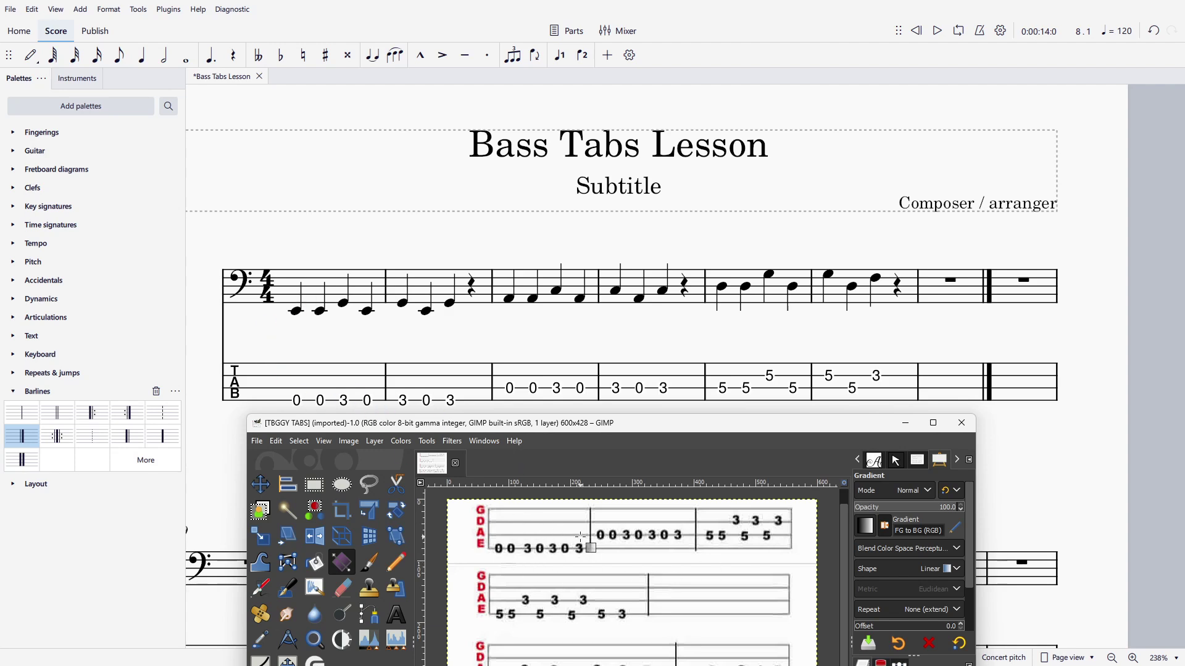
pyautogui.hotkey('alt', 'Tab')
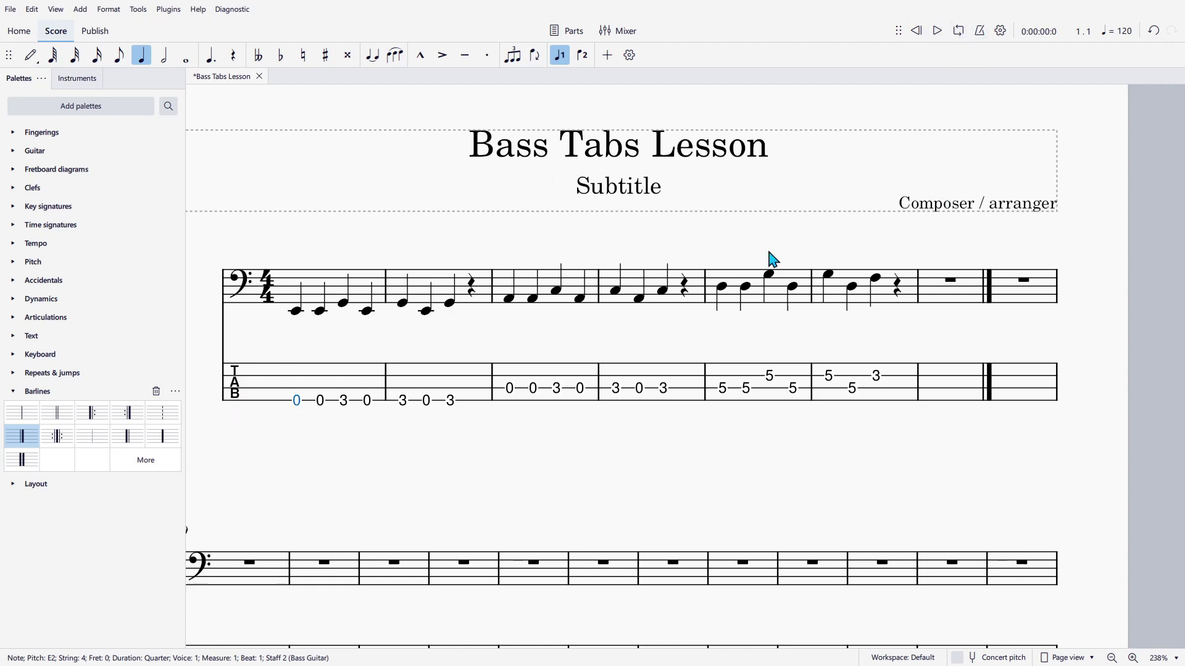
# - Play the score from the first note with the metronome on, stop playback and turn the metronome off
pyautogui.click(986, 32)
pyautogui.press('space')
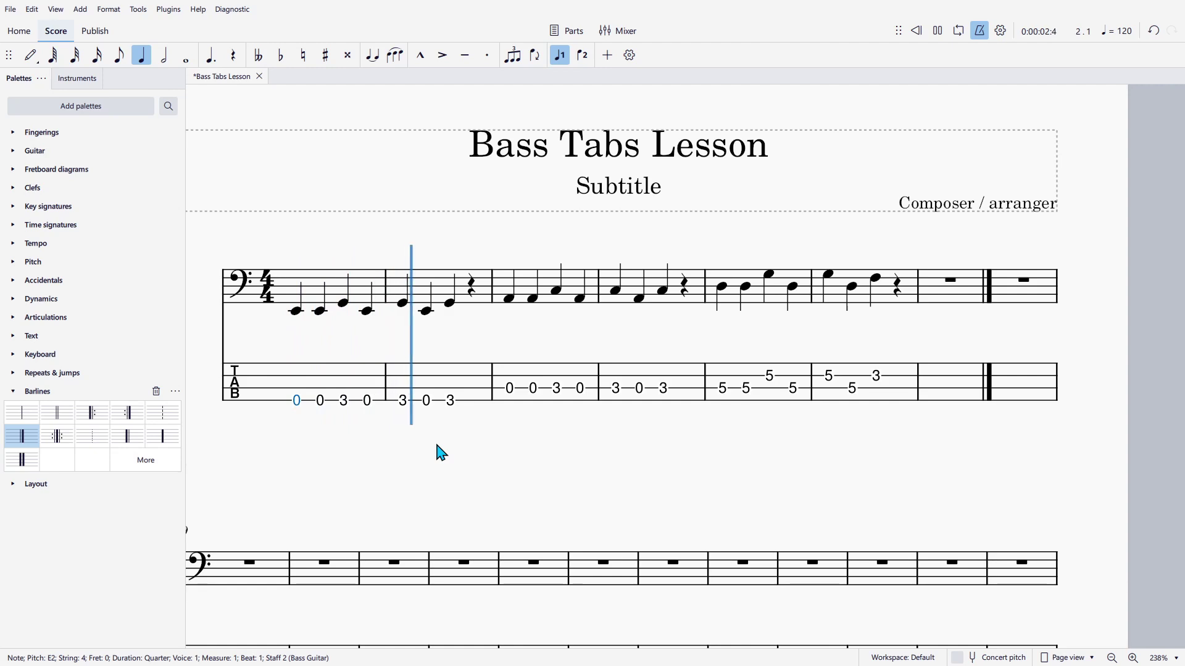
pyautogui.press('space')
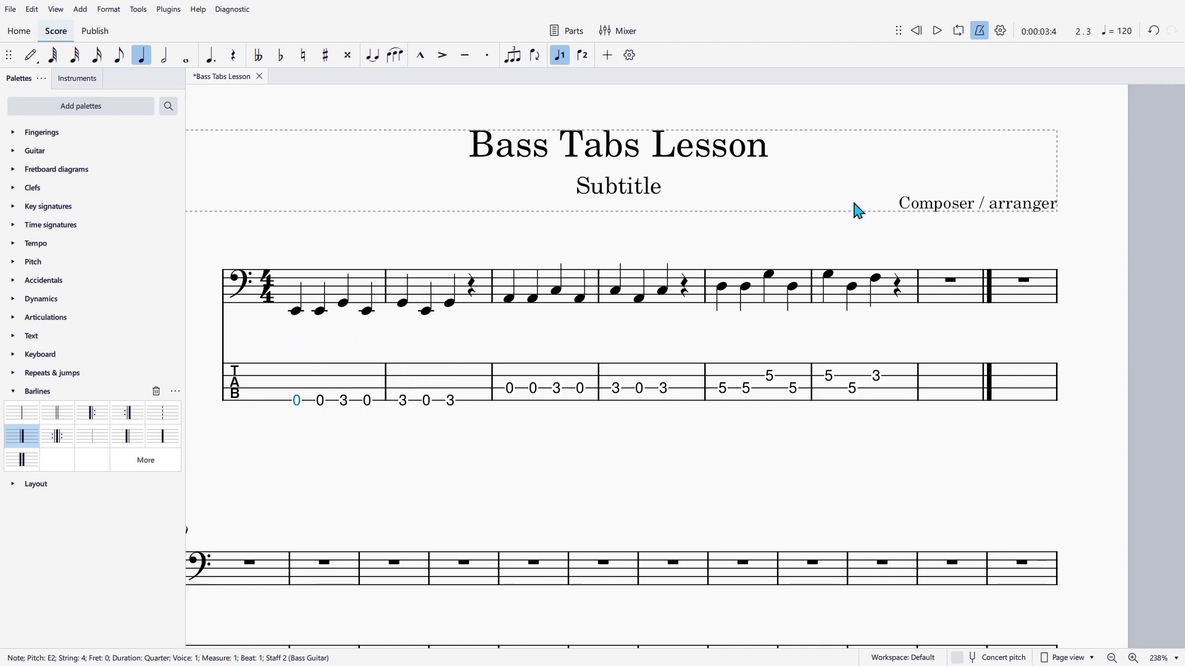
pyautogui.click(980, 31)
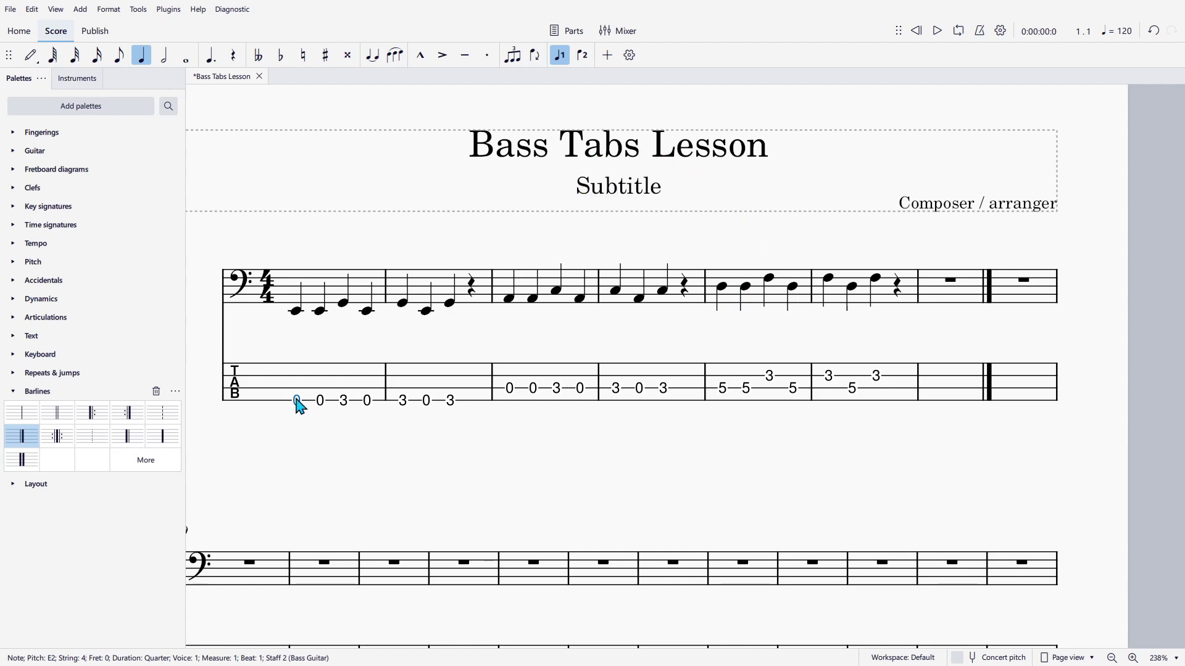
# - Add a quarter note = 80 tempo marking at the start of measure 1
pyautogui.scroll(-1, 278, 327)
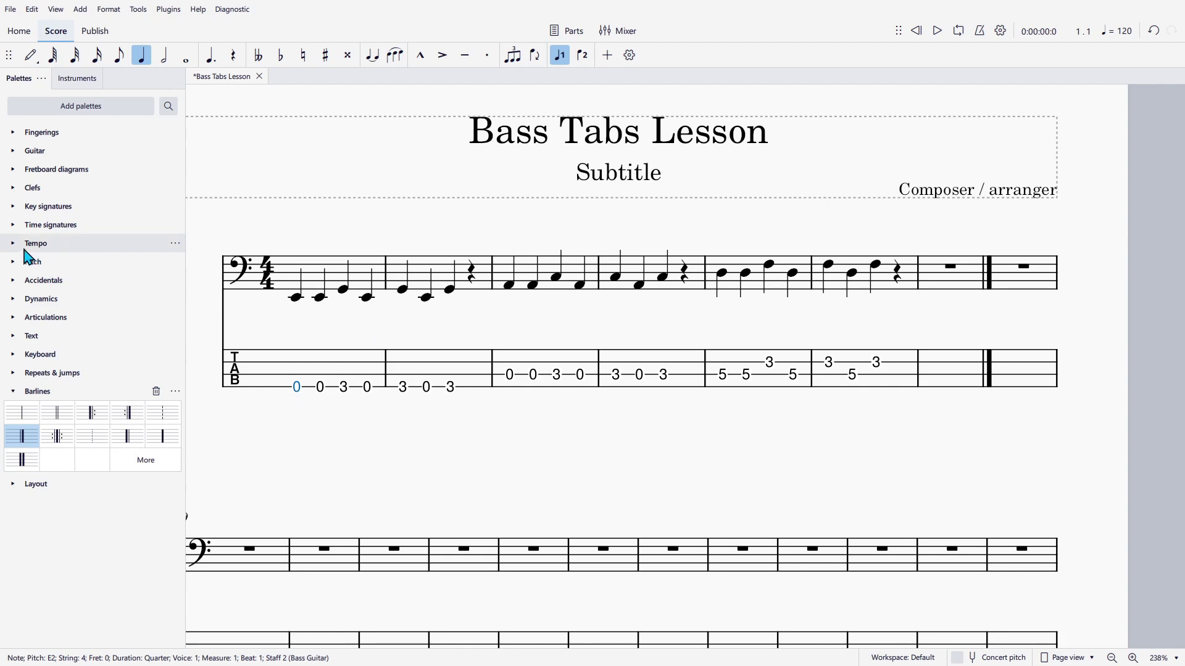
pyautogui.click(14, 245)
pyautogui.click(323, 378)
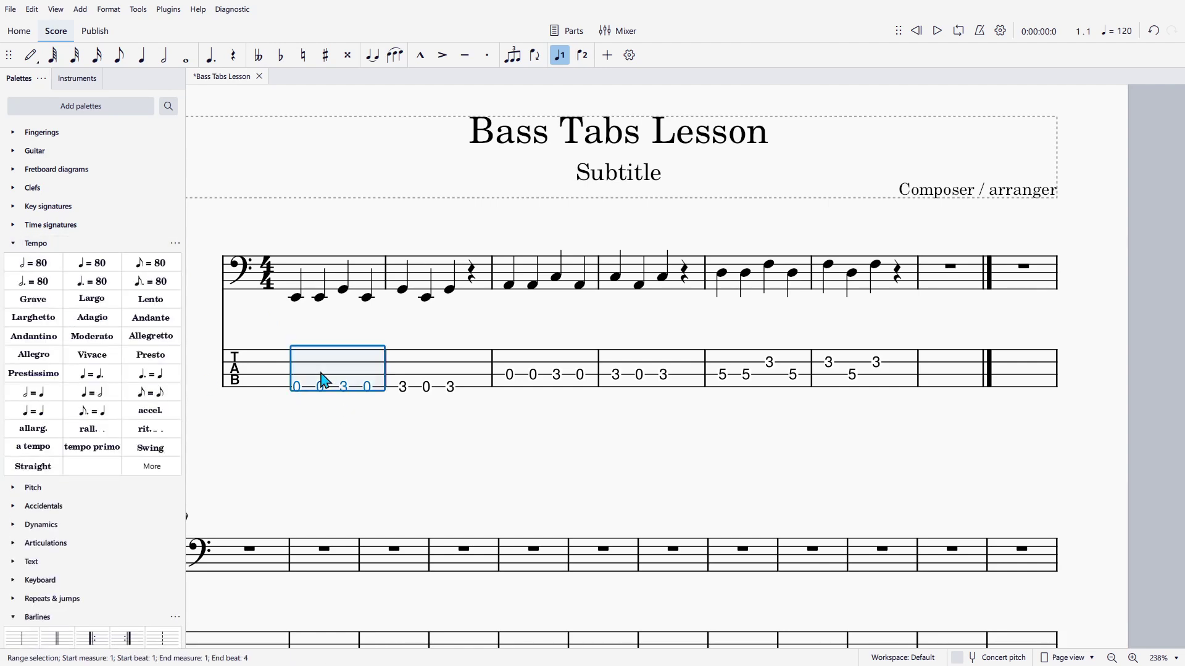
pyautogui.keyDown('shift'); pyautogui.click(435, 383); pyautogui.keyUp('shift')
pyautogui.keyDown('shift'); pyautogui.click(522, 276); pyautogui.keyUp('shift')
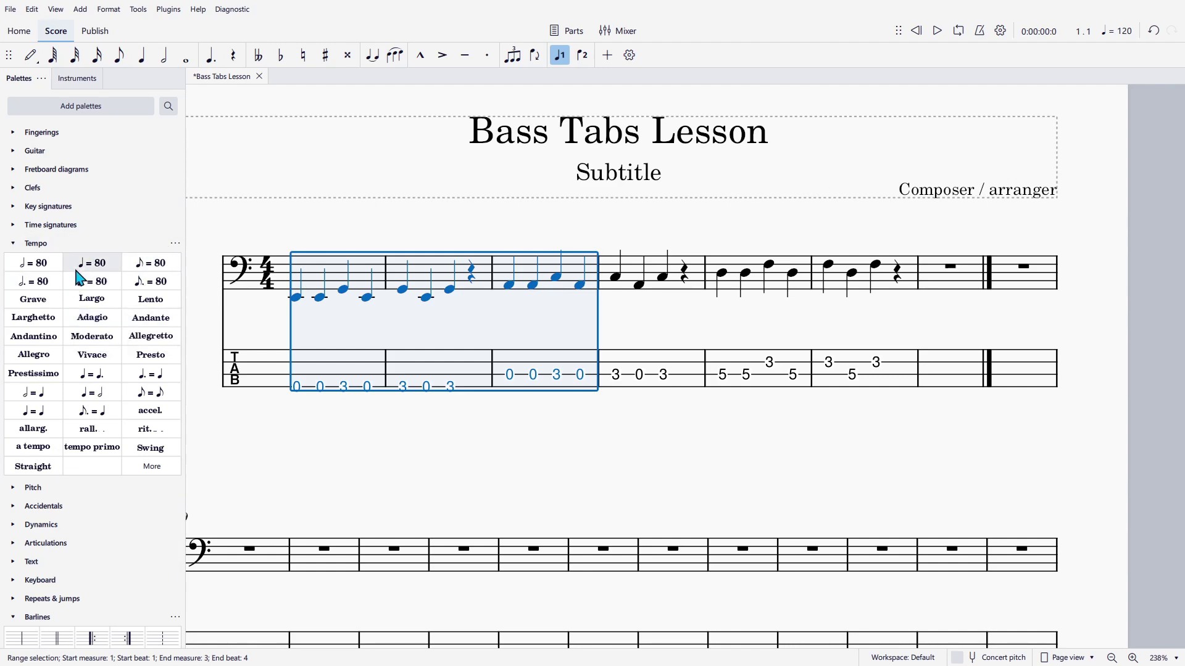
pyautogui.click(79, 272)
# - Play the score from the first note at the new tempo
pyautogui.click(297, 387)
pyautogui.press('space')
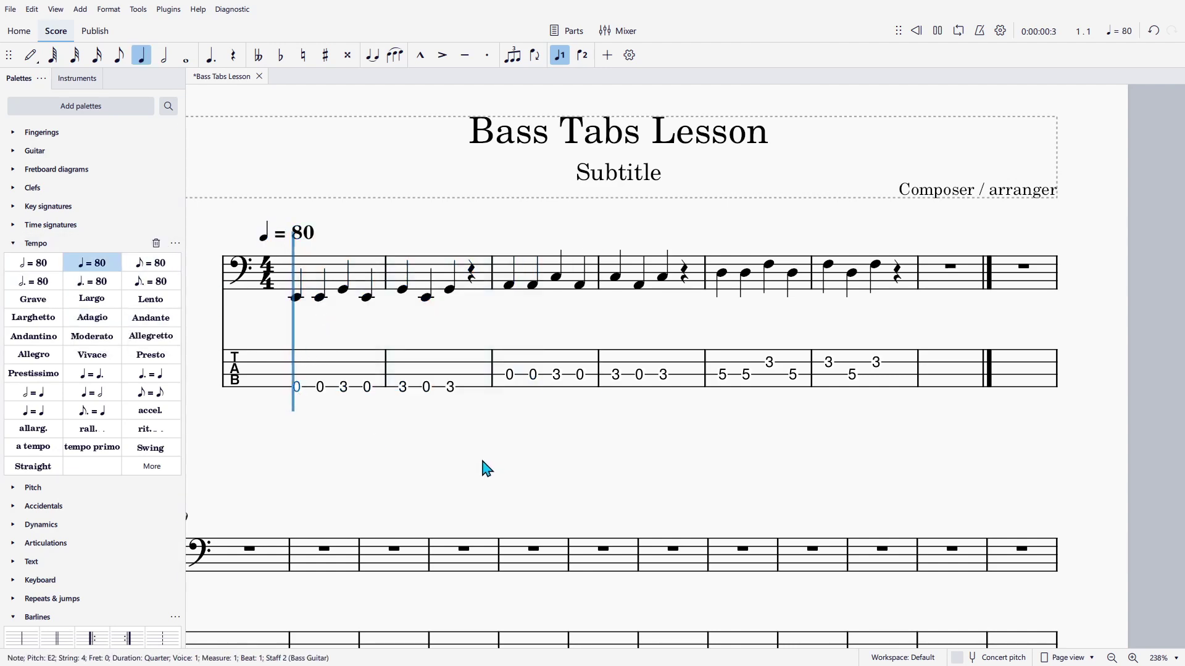
# - Stop playback, then try a dotted half note = 60 tempo marking at measure 1 and play the score with it
pyautogui.press('space')
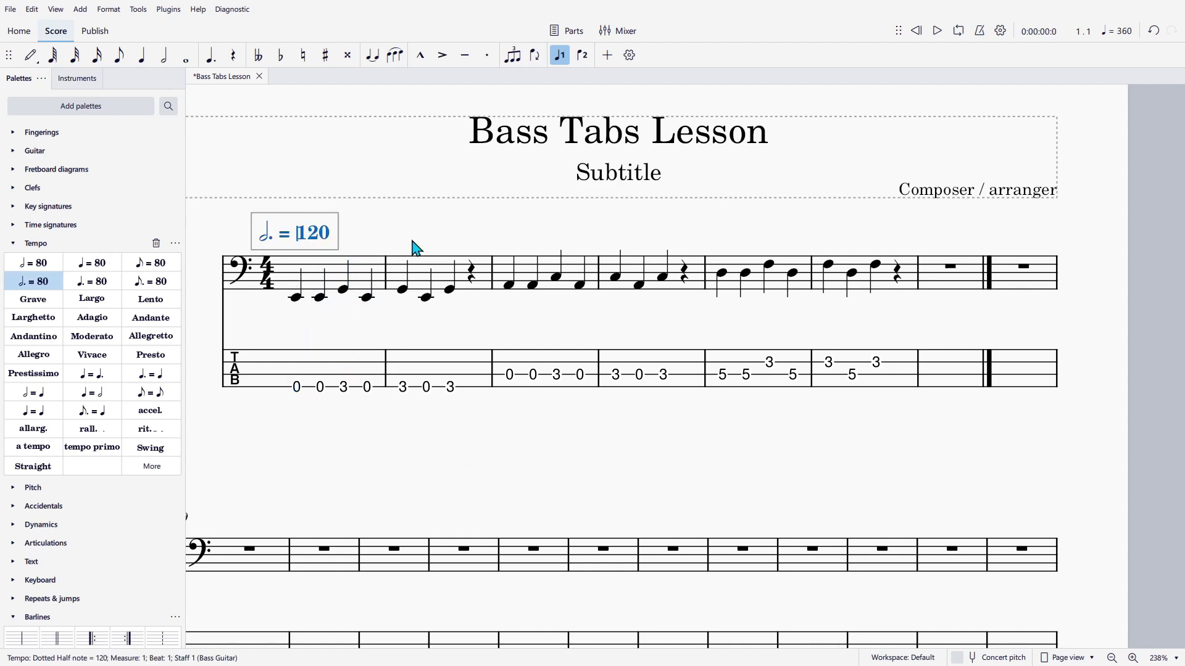
pyautogui.press('Delete')
pyautogui.press('Delete')
pyautogui.press('Delete')
pyautogui.write('60')
pyautogui.press('Escape')
pyautogui.press('space')
# - Add a half note = 80 tempo marking at the start of measure 1, play from that measure and stop playback
pyautogui.click(34, 263)
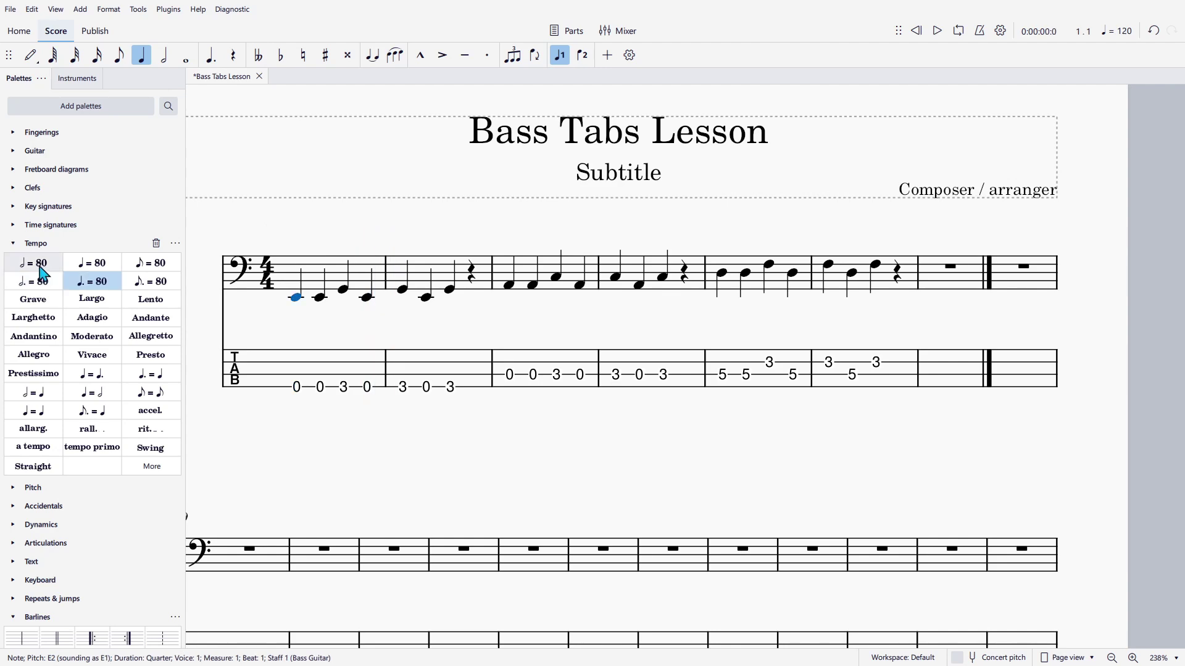
pyautogui.click(34, 263)
pyautogui.click(358, 367)
pyautogui.press('space')
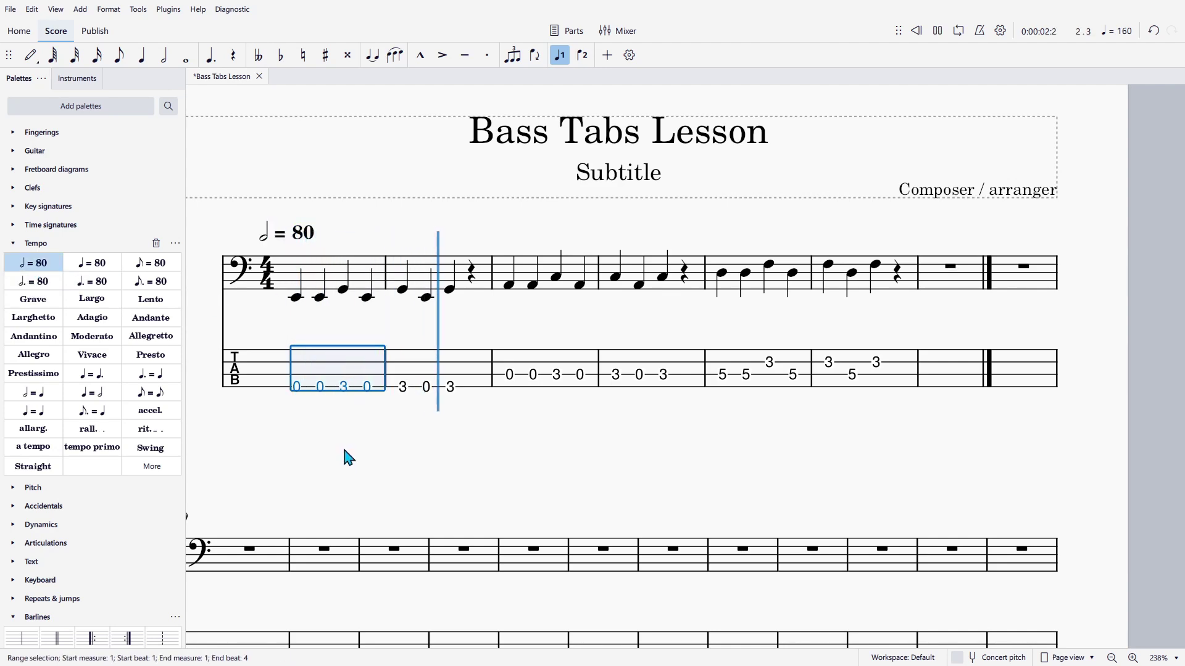
pyautogui.press('space')
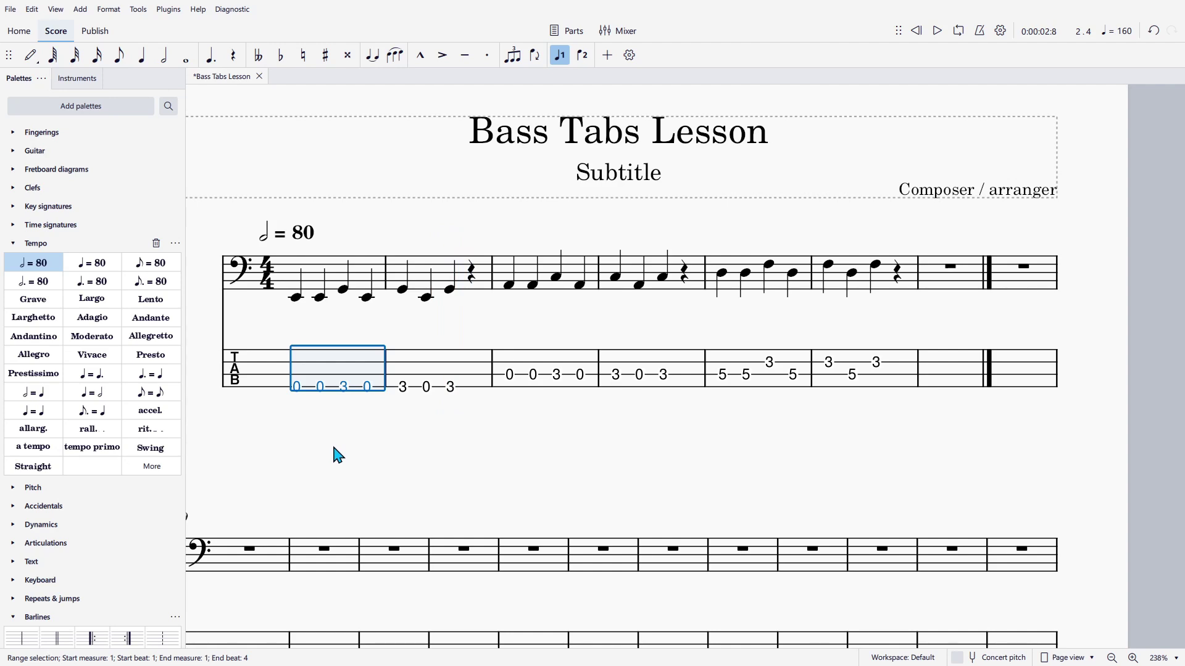
# - Change the duration of the first tablature note in measure 2 to a half note
pyautogui.click(405, 390)
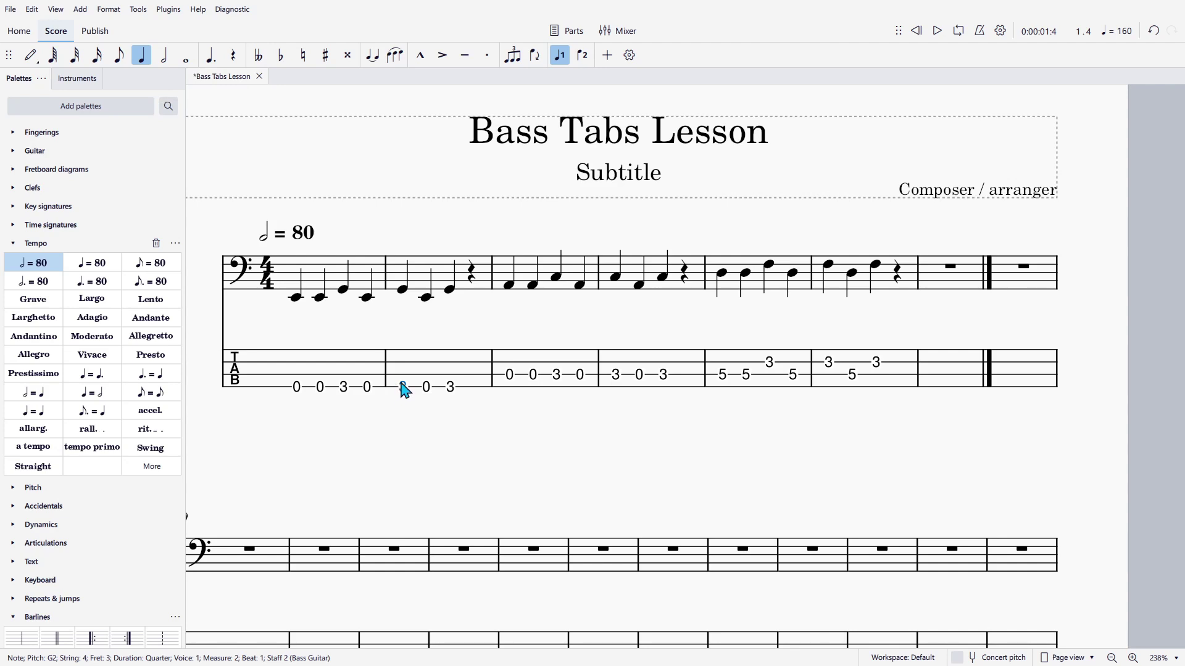
pyautogui.click(165, 56)
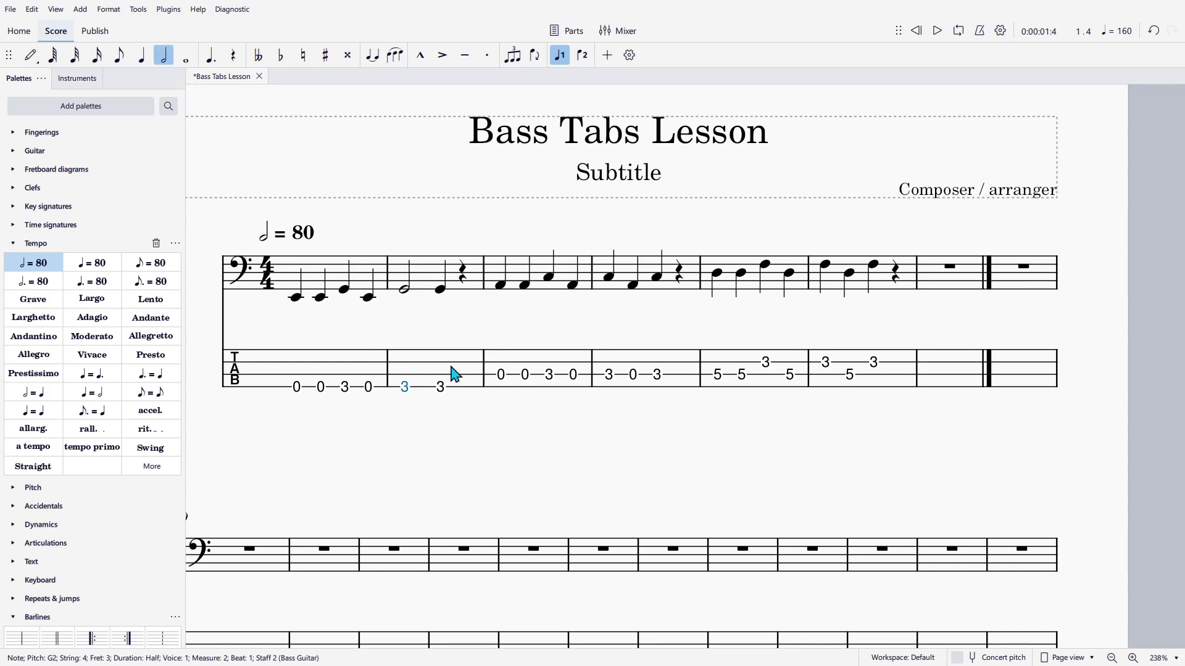
pyautogui.click(449, 384)
pyautogui.click(343, 383)
pyautogui.click(539, 375)
pyautogui.click(633, 373)
pyautogui.click(758, 358)
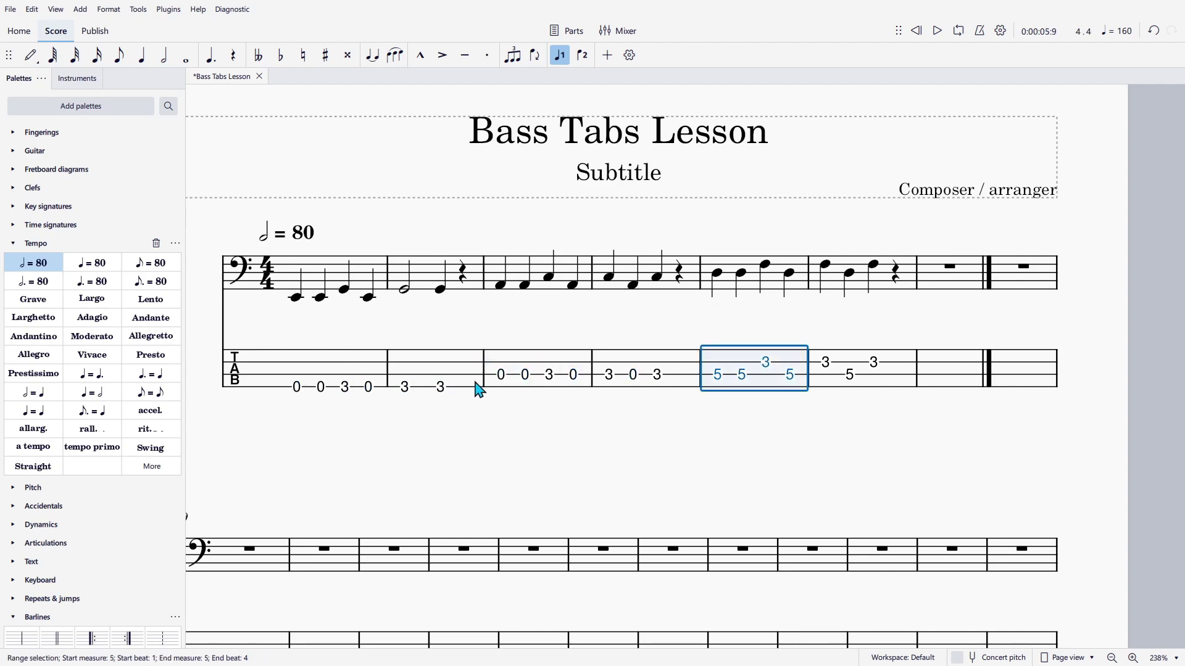
# - Play the score from the first tablature note of measure 1 and stop playback
pyautogui.click(297, 388)
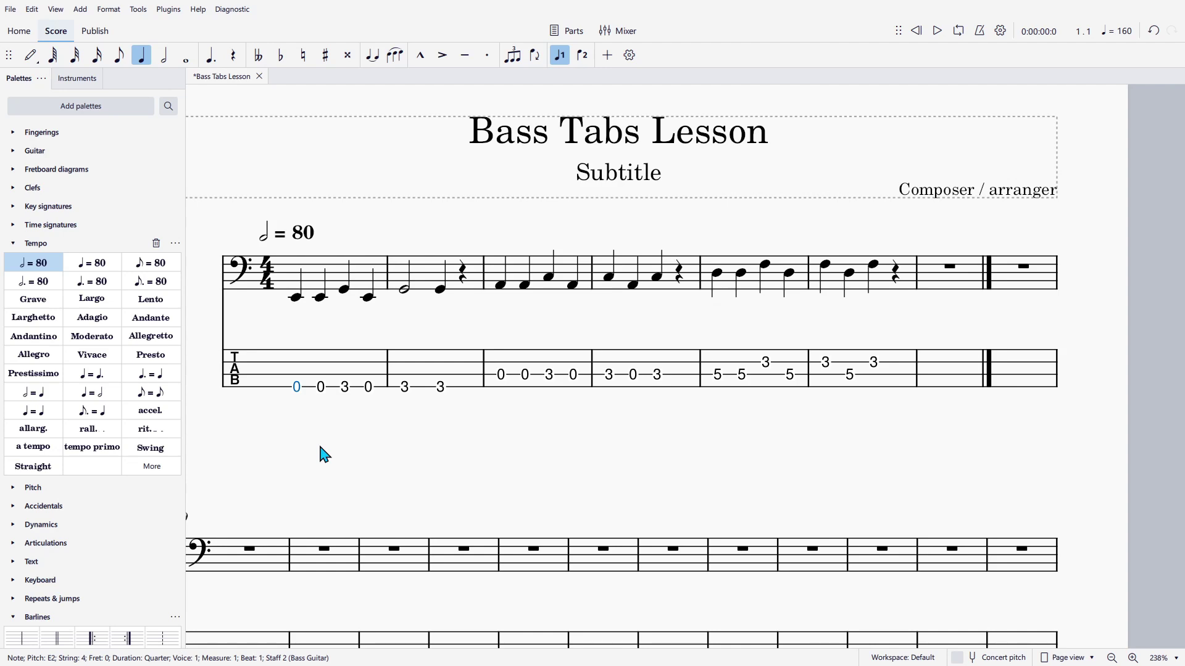
pyautogui.press('space')
pyautogui.press('space')
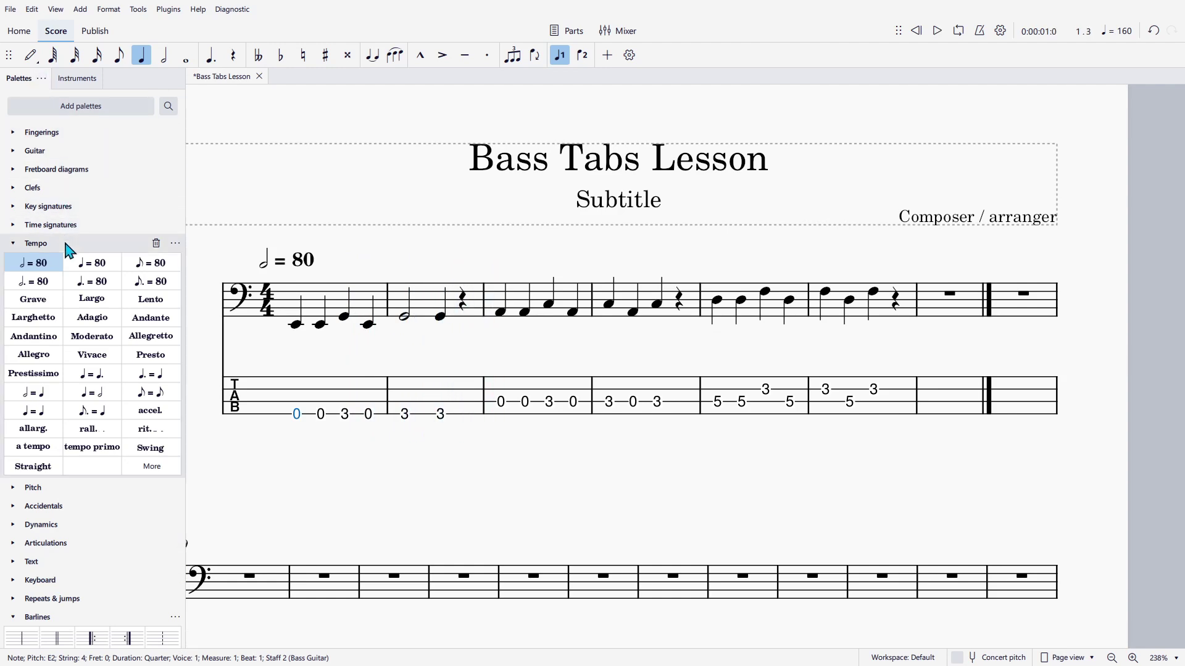
# - Add a fixed staff spacer below measure 8 of the tablature staff and shorten it to bring the second system closer
pyautogui.click(24, 245)
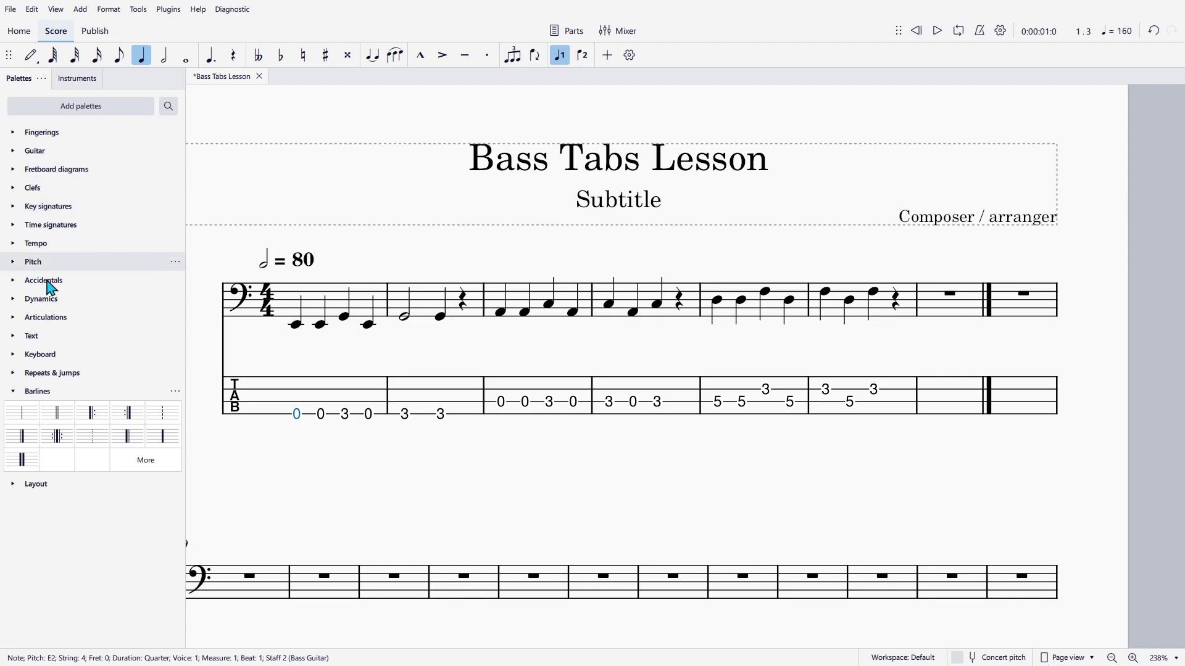
pyautogui.click(14, 393)
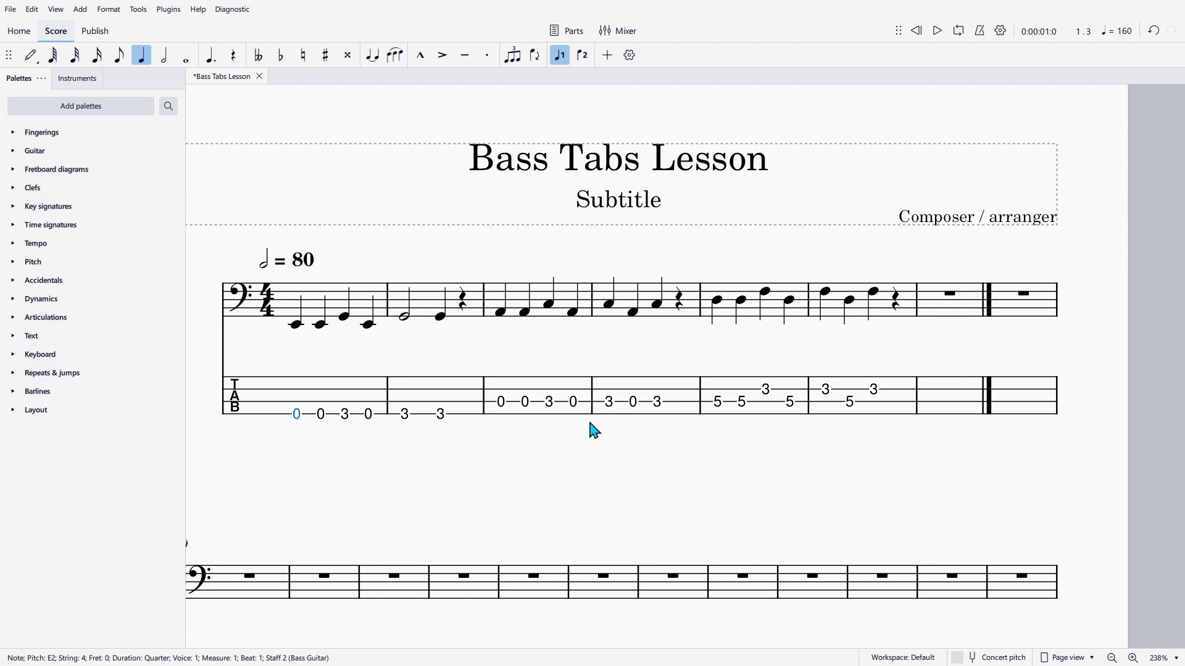
pyautogui.click(1014, 401)
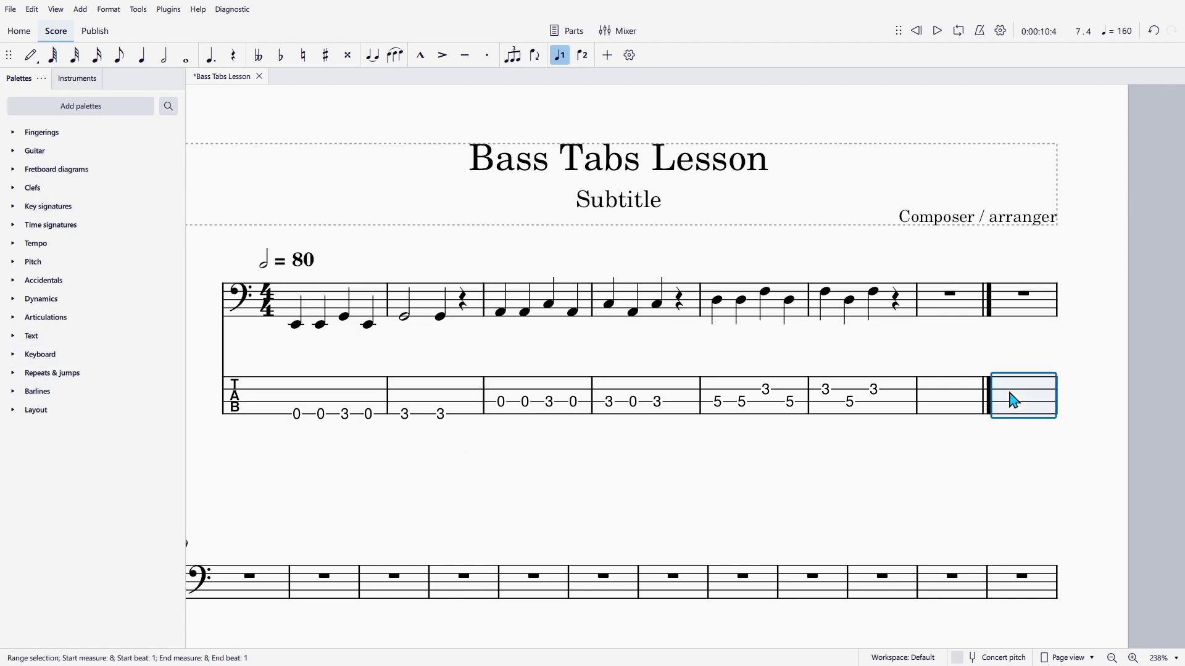
pyautogui.click(13, 410)
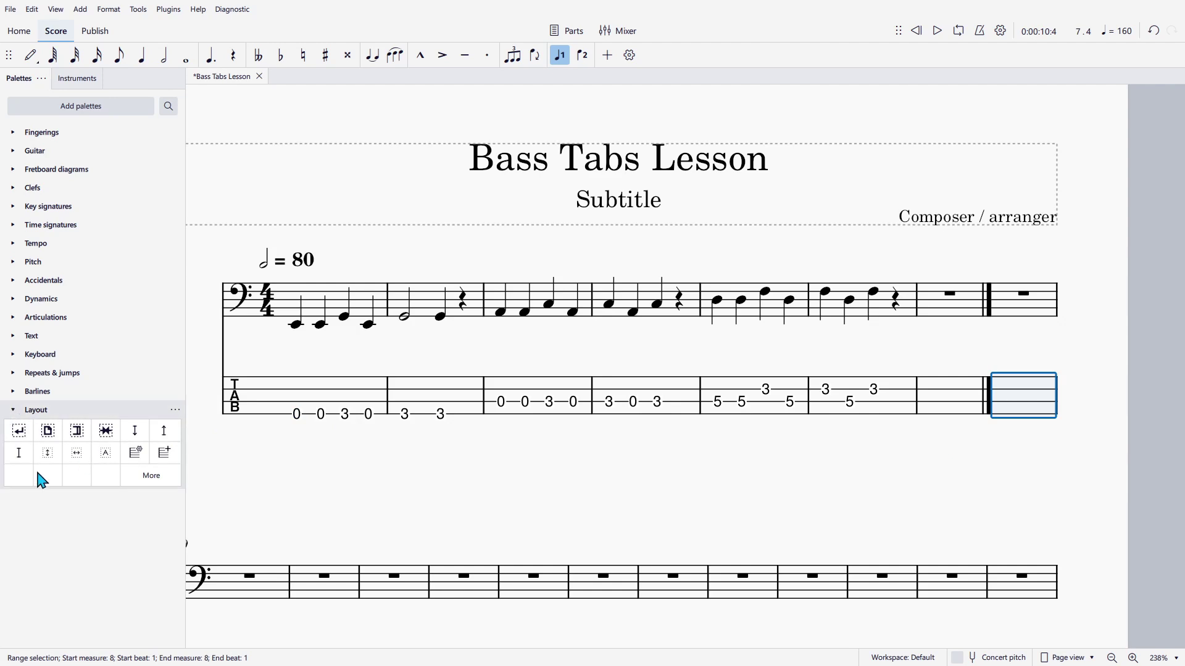
pyautogui.click(19, 454)
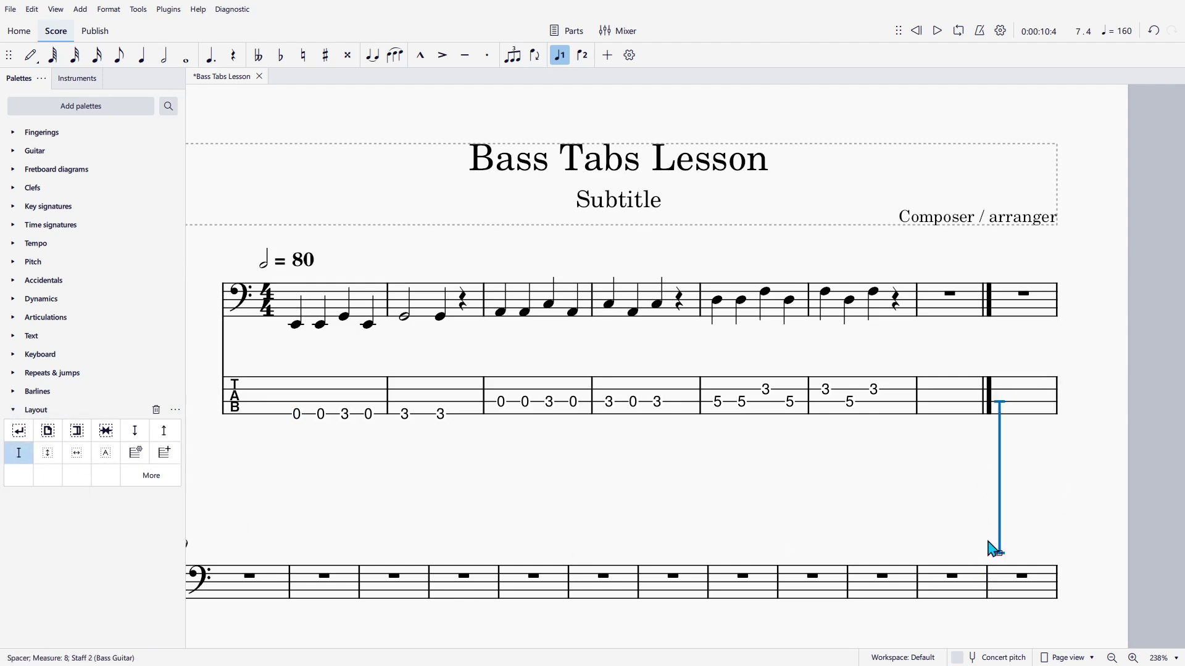
pyautogui.moveTo(1006, 562); pyautogui.dragTo(1001, 489)
pyautogui.scroll(-5, 706, 417)
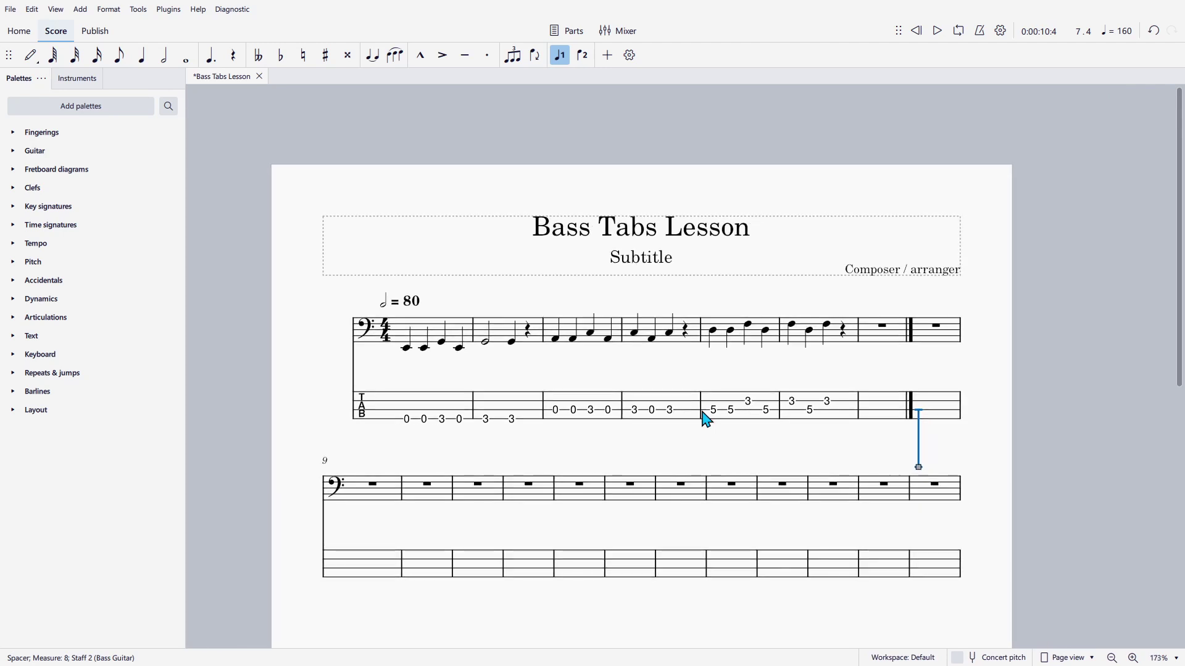
pyautogui.moveTo(736, 574); pyautogui.dragTo(510, 415)
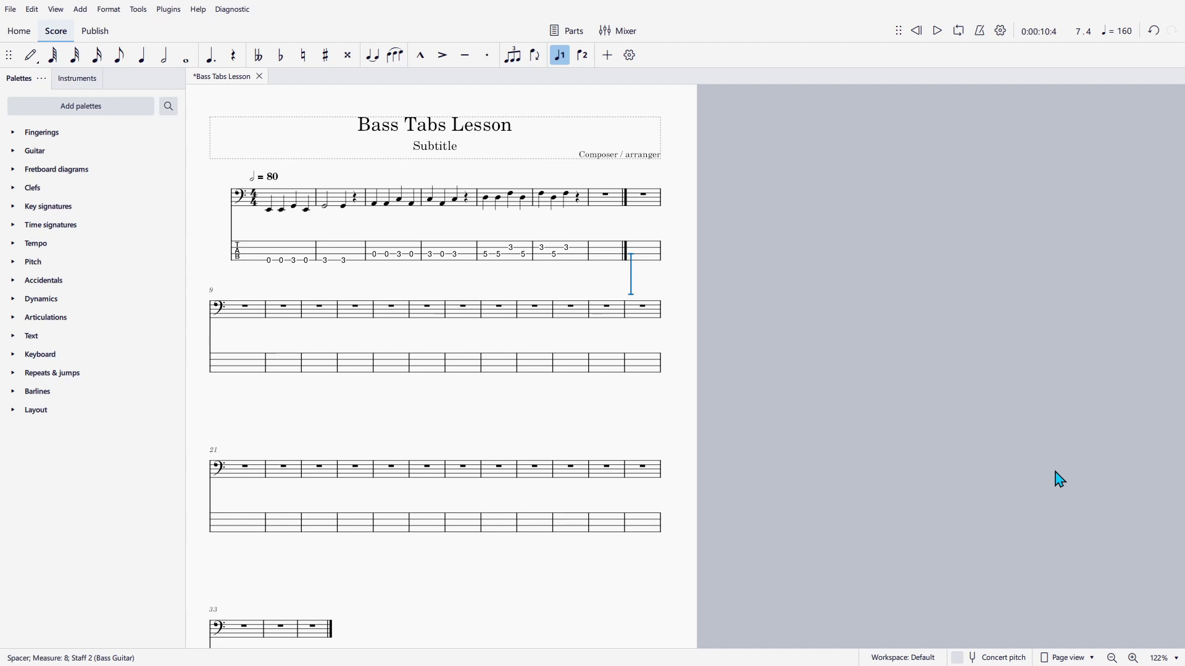
# - Open the recent score Beethoven 5th and start its bass cover video on YouTube in the browser
pyautogui.click(12, 32)
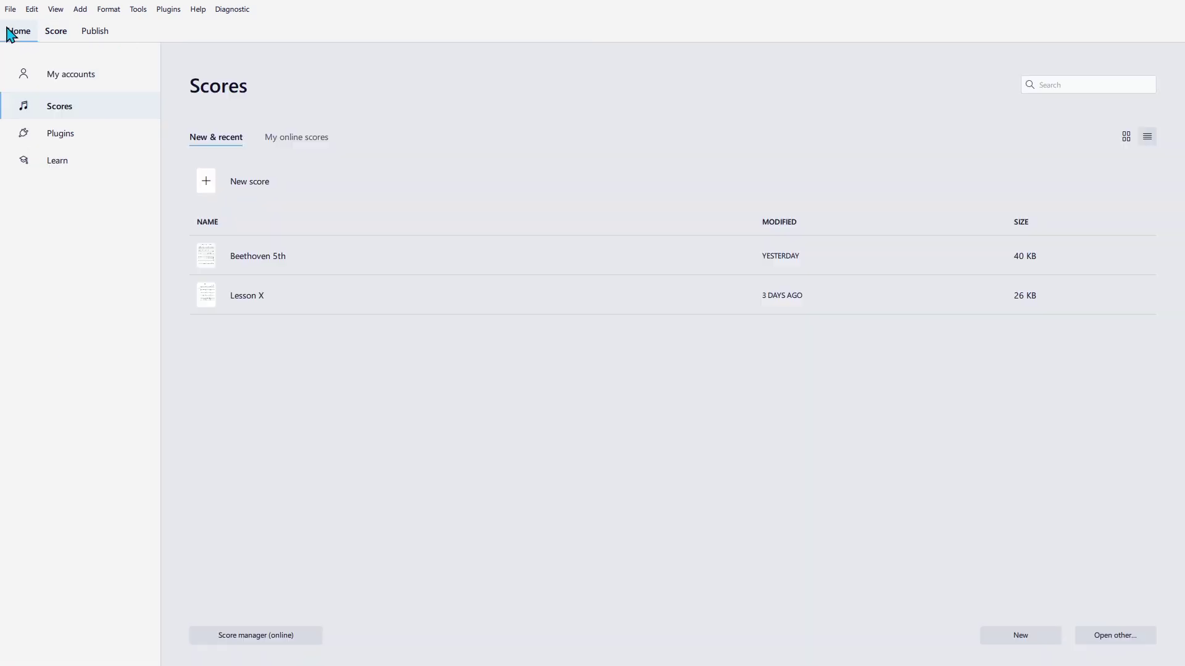
pyautogui.doubleClick(300, 262)
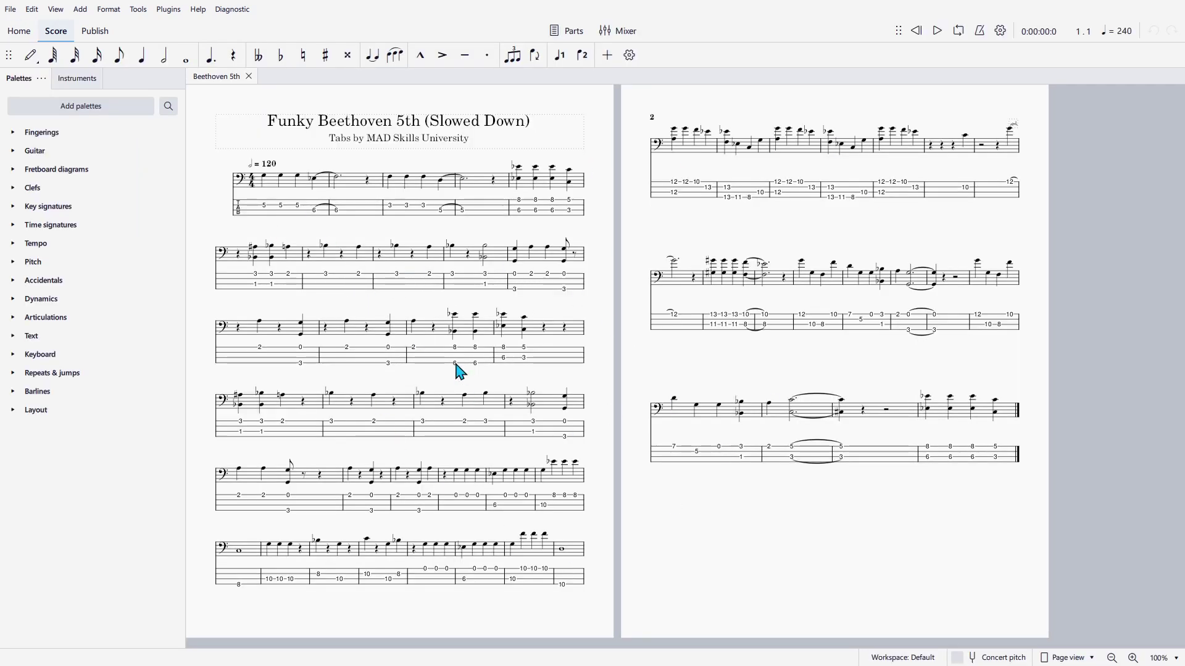
pyautogui.keyDown('ctrl'); pyautogui.scroll(3, 457, 370); pyautogui.keyUp('ctrl')
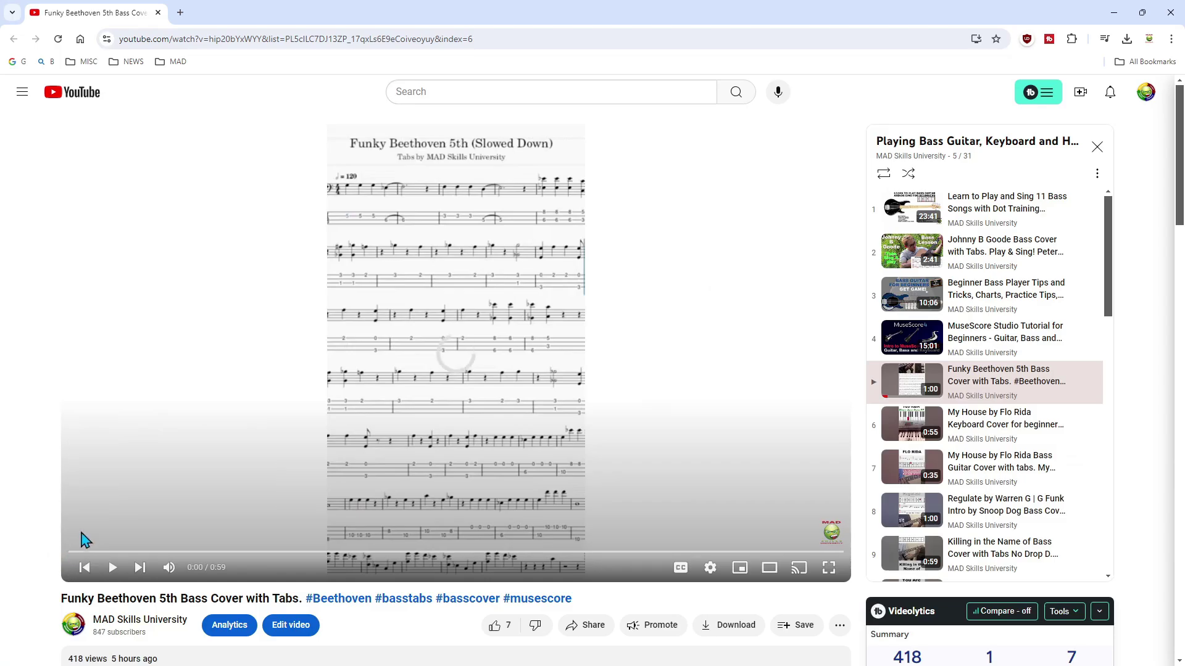
pyautogui.doubleClick(85, 540)
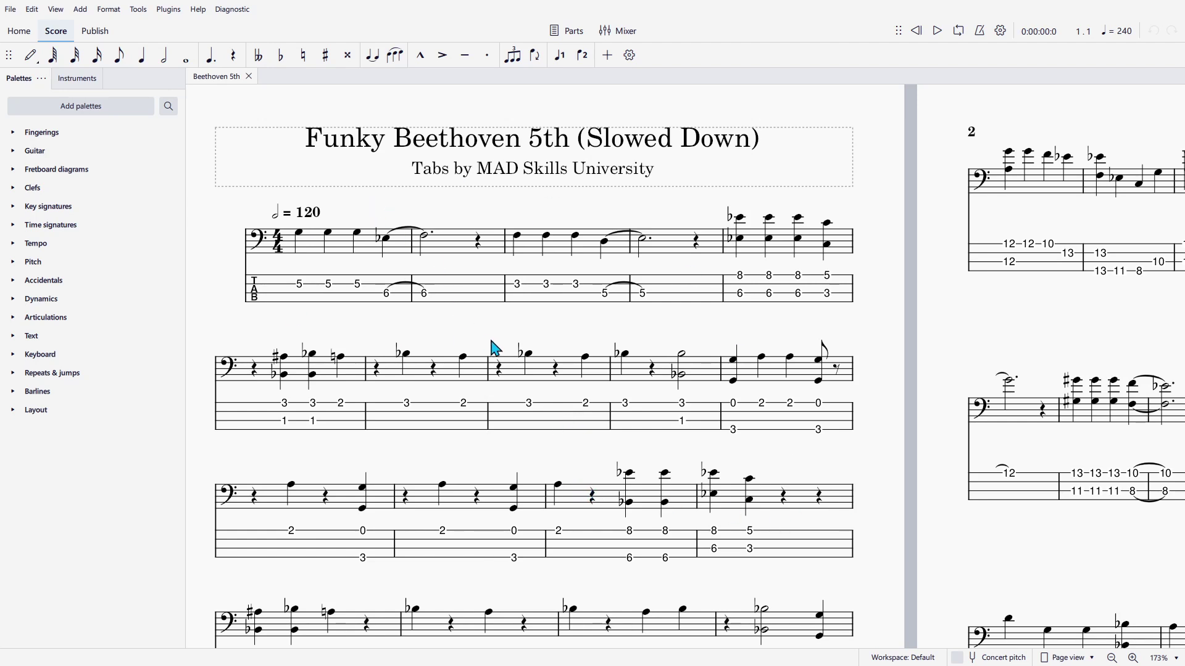
# - Switch the Beethoven 5th score from page view to horizontal continuous view
pyautogui.click(628, 343)
pyautogui.scroll(-5, 629, 344)
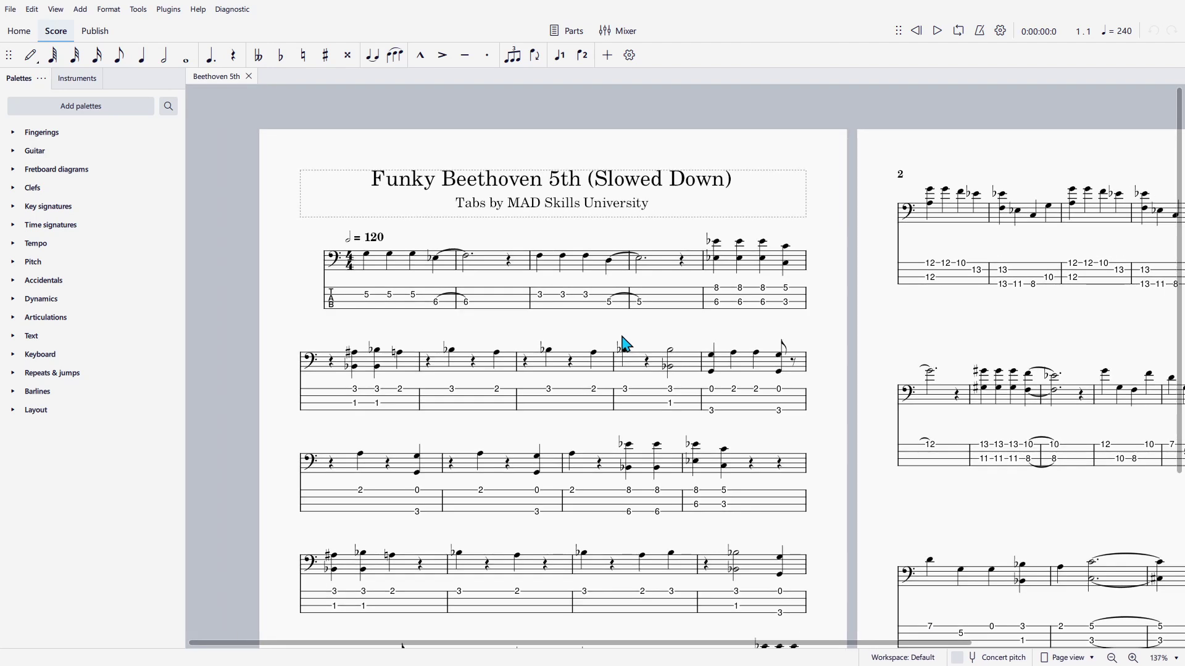
pyautogui.moveTo(635, 350); pyautogui.dragTo(432, 237)
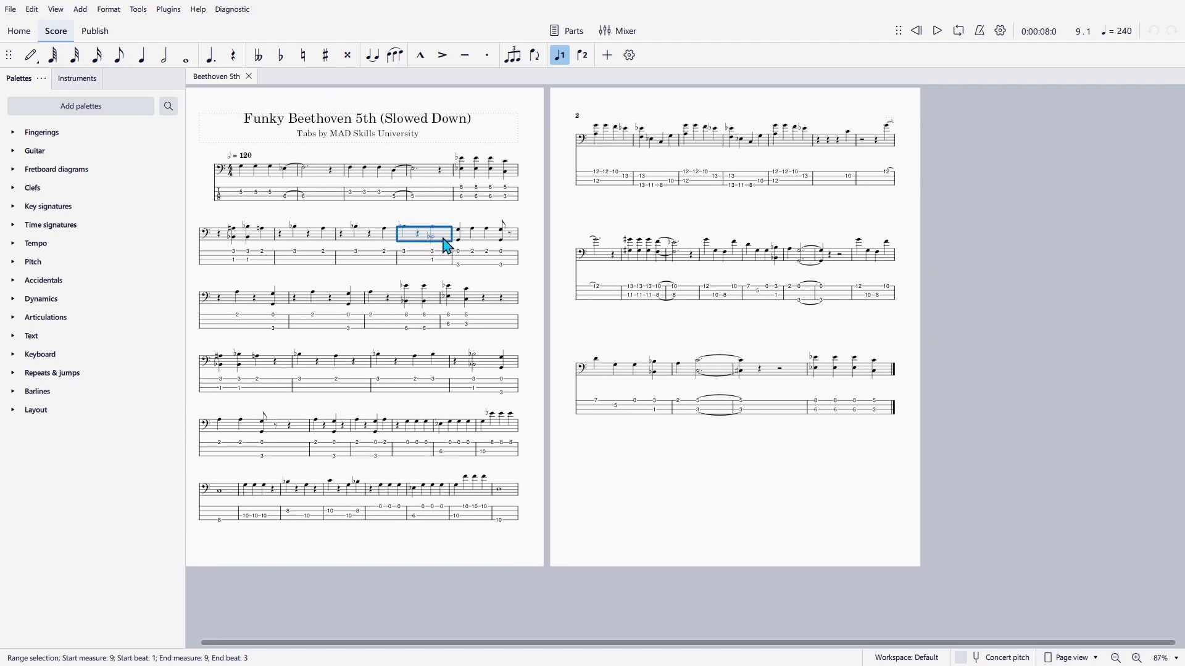
pyautogui.hscroll(-2, 660, 382)
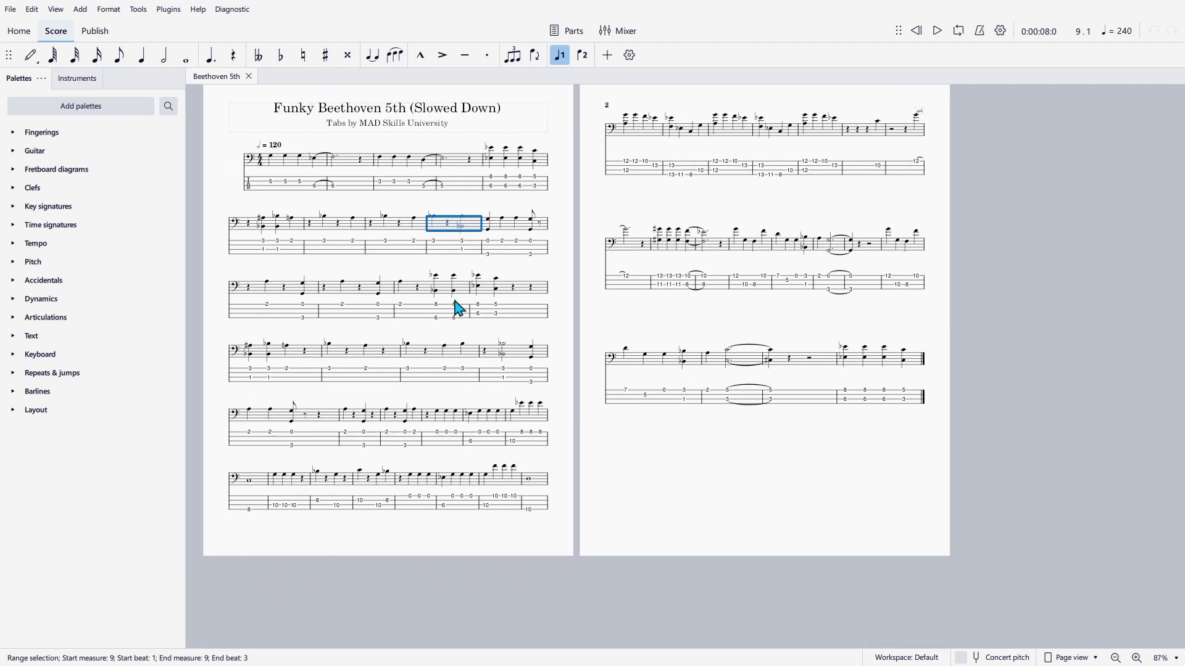
pyautogui.hscroll(1, 443, 309)
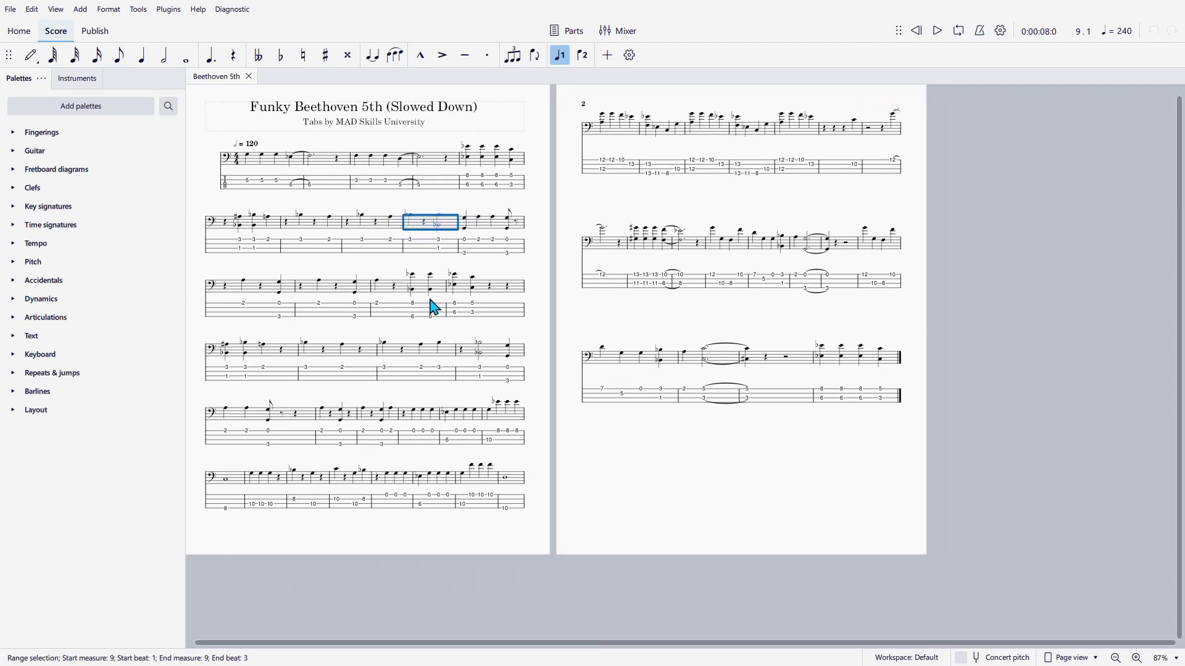
pyautogui.click(1074, 658)
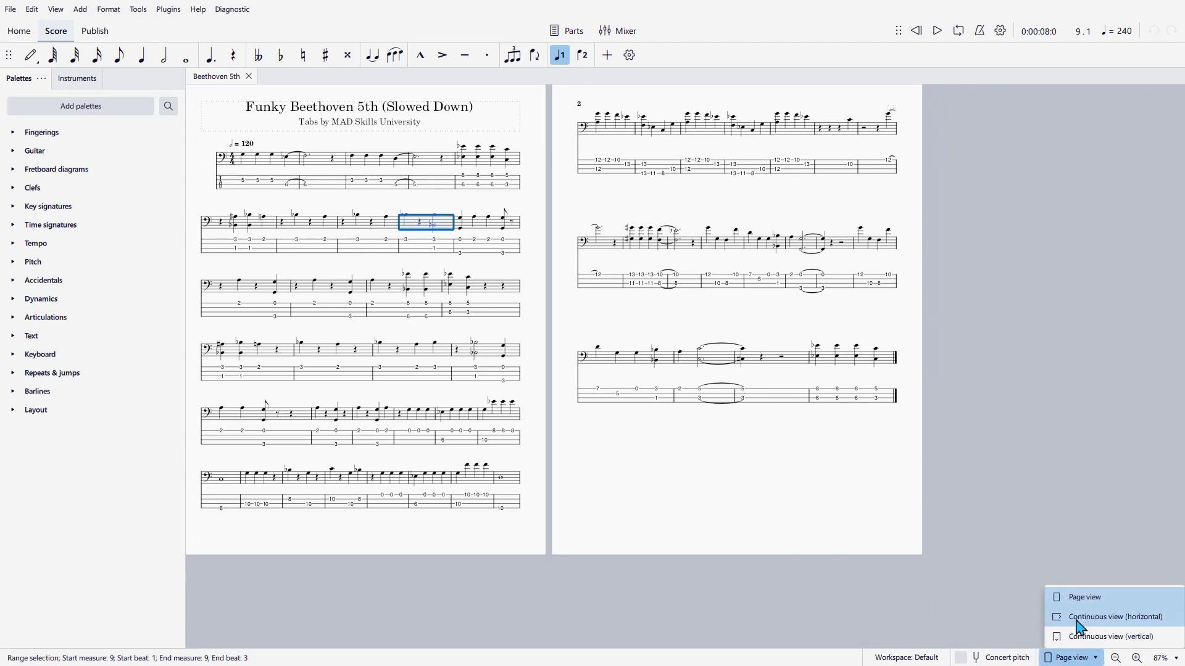
pyautogui.click(1116, 617)
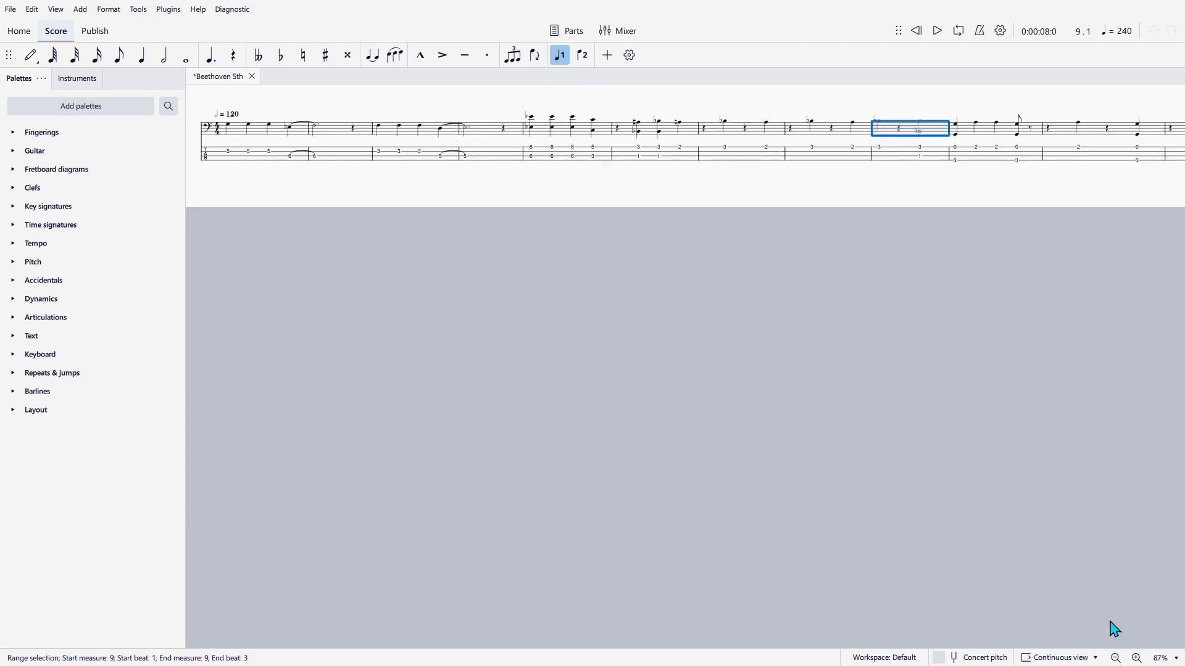
pyautogui.keyDown('ctrl'); pyautogui.scroll(6, 660, 375); pyautogui.keyUp('ctrl')
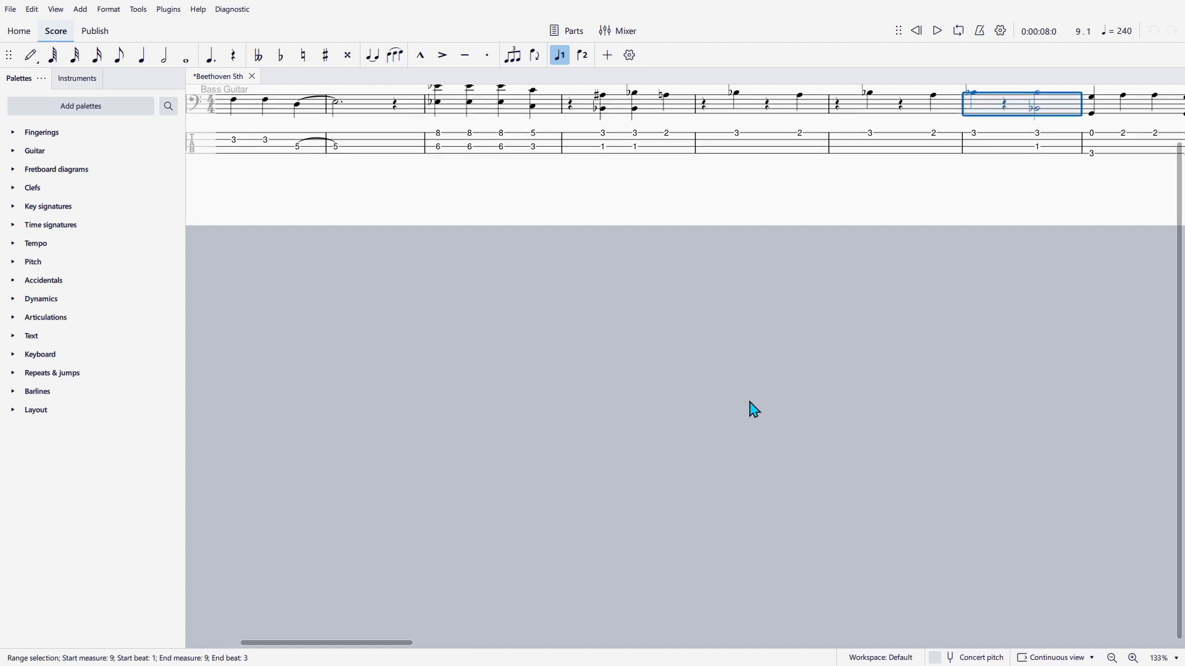
pyautogui.moveTo(599, 295); pyautogui.dragTo(842, 272)
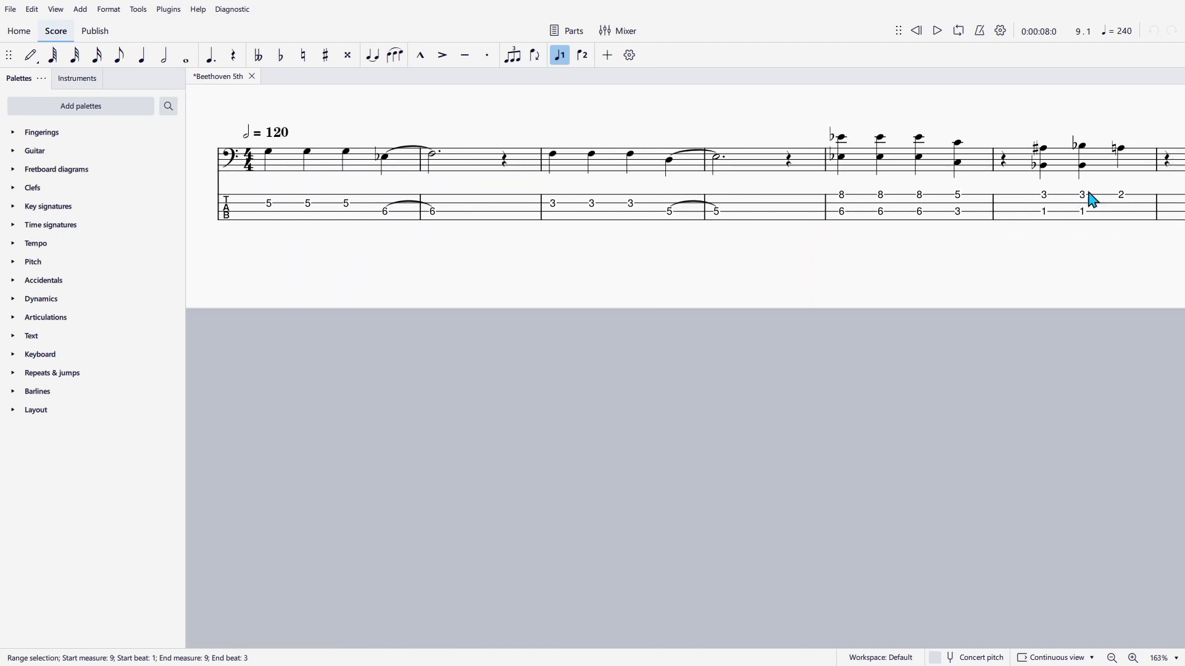
# - Play the Beethoven 5th score in continuous view, return to its beginning for another playback and stop it
pyautogui.press('space')
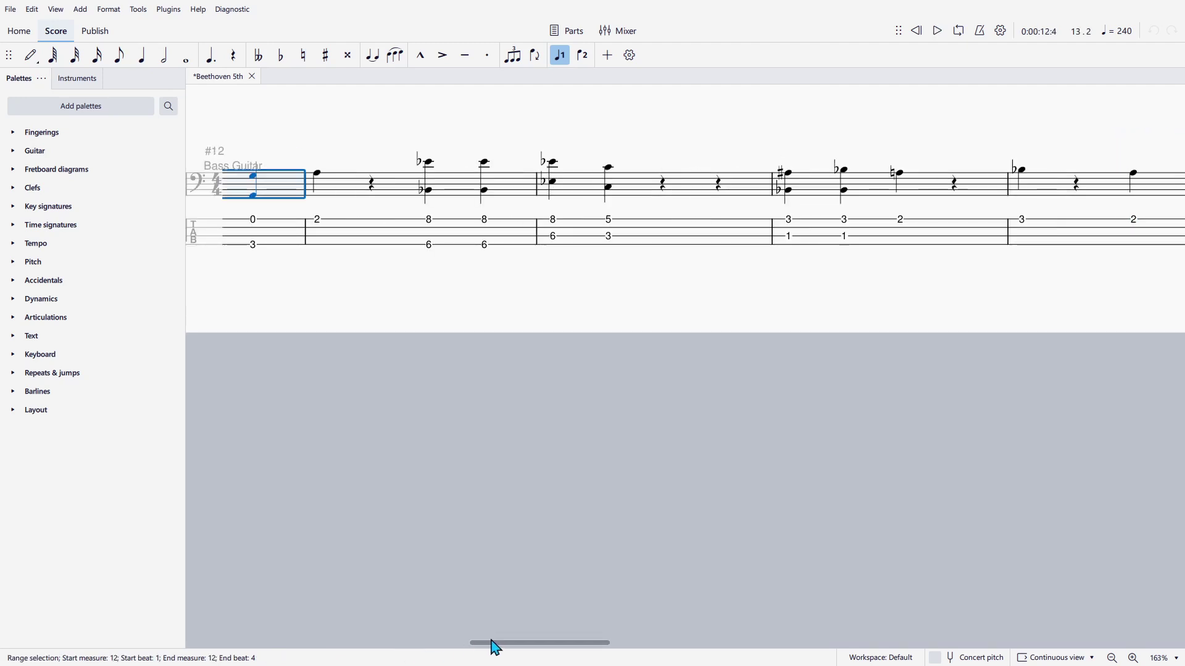
pyautogui.moveTo(499, 646); pyautogui.dragTo(220, 646)
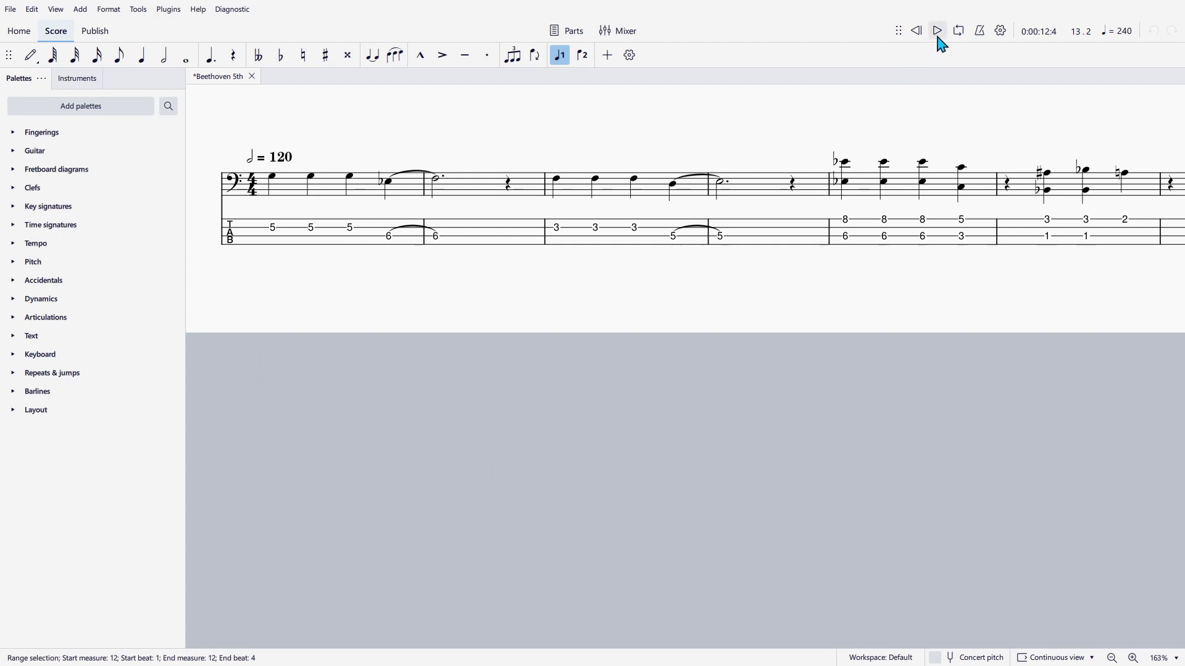
pyautogui.press('space')
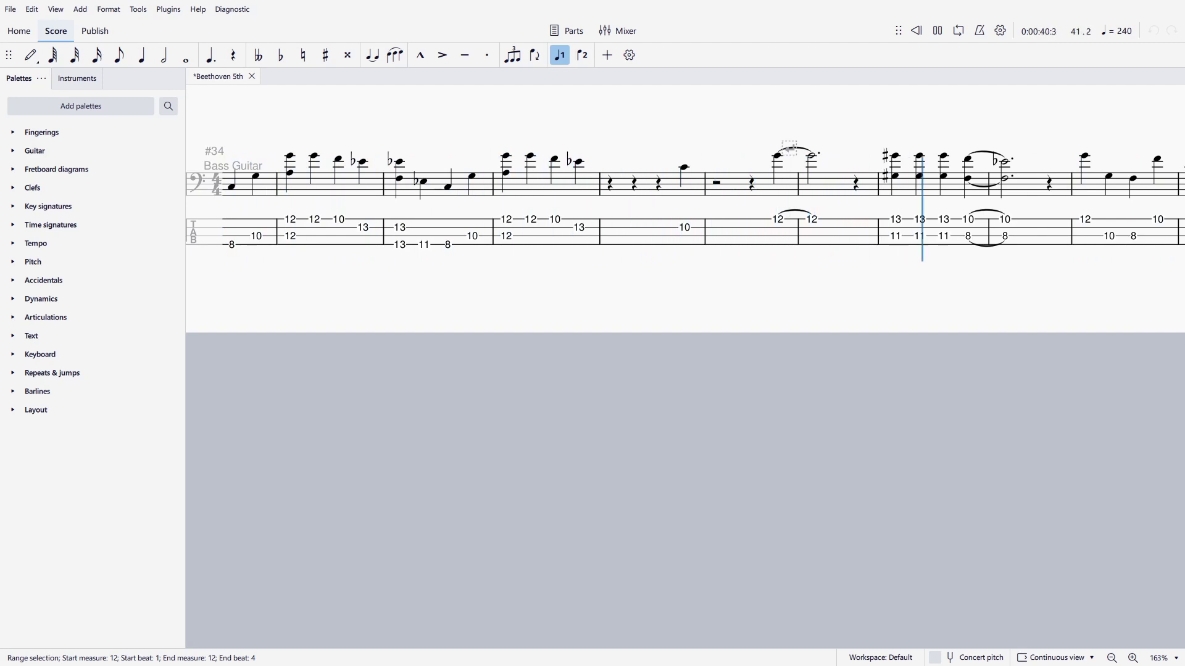
pyautogui.press('space')
# - Switch to the browser and look over the tab websites Ultimate Guitar and 911Tabs
pyautogui.hotkey('alt', 'Tab')
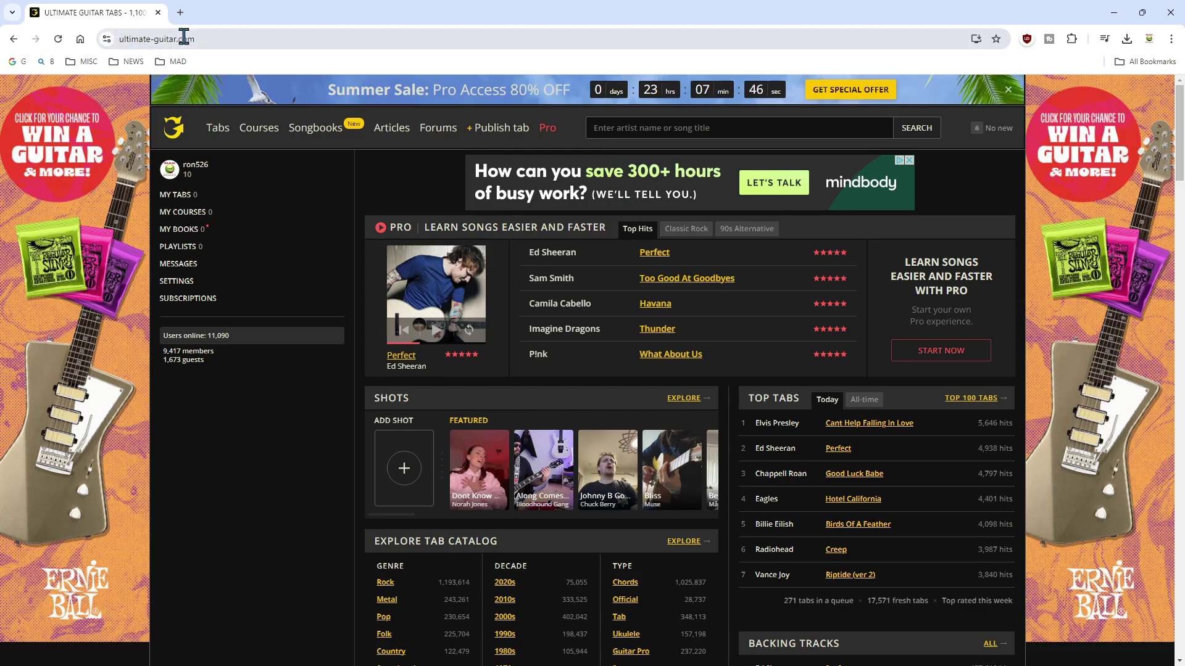
pyautogui.hotkey('alt', 'Left')
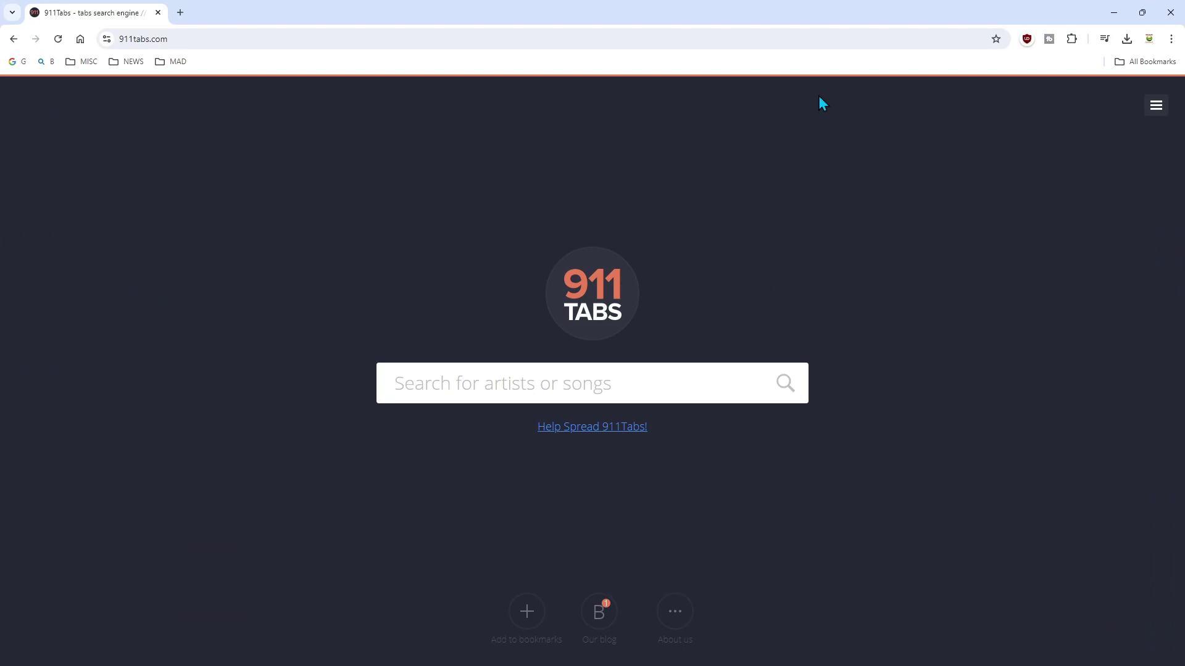
pyautogui.hotkey('alt', 'Right')
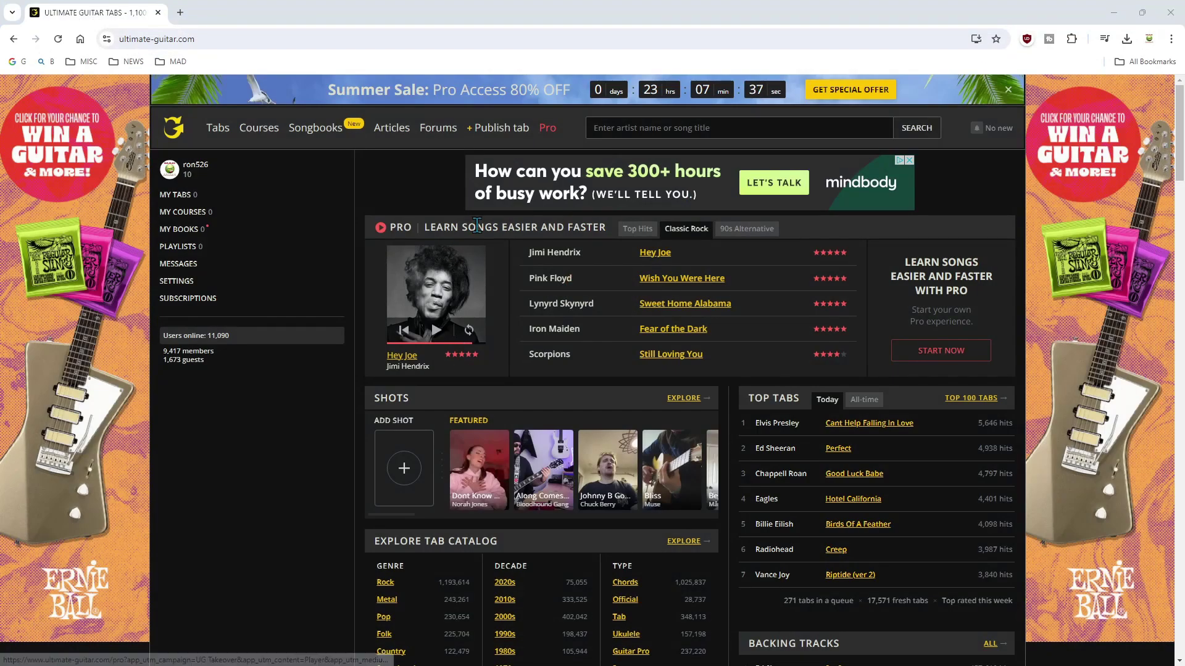
pyautogui.click(774, 234)
pyautogui.click(227, 133)
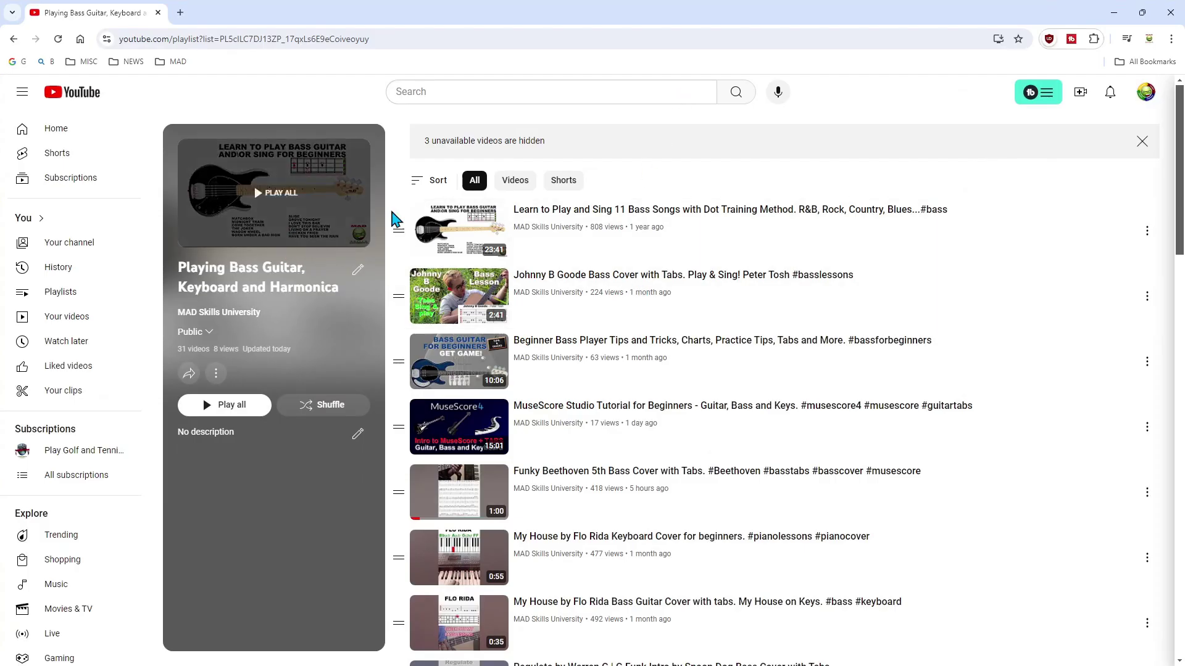
# - Look through the YouTube playlist Playing Bass Guitar, Keyboard and Harmonica for bass covers and tab software tutorials
pyautogui.scroll(-3, 709, 339)
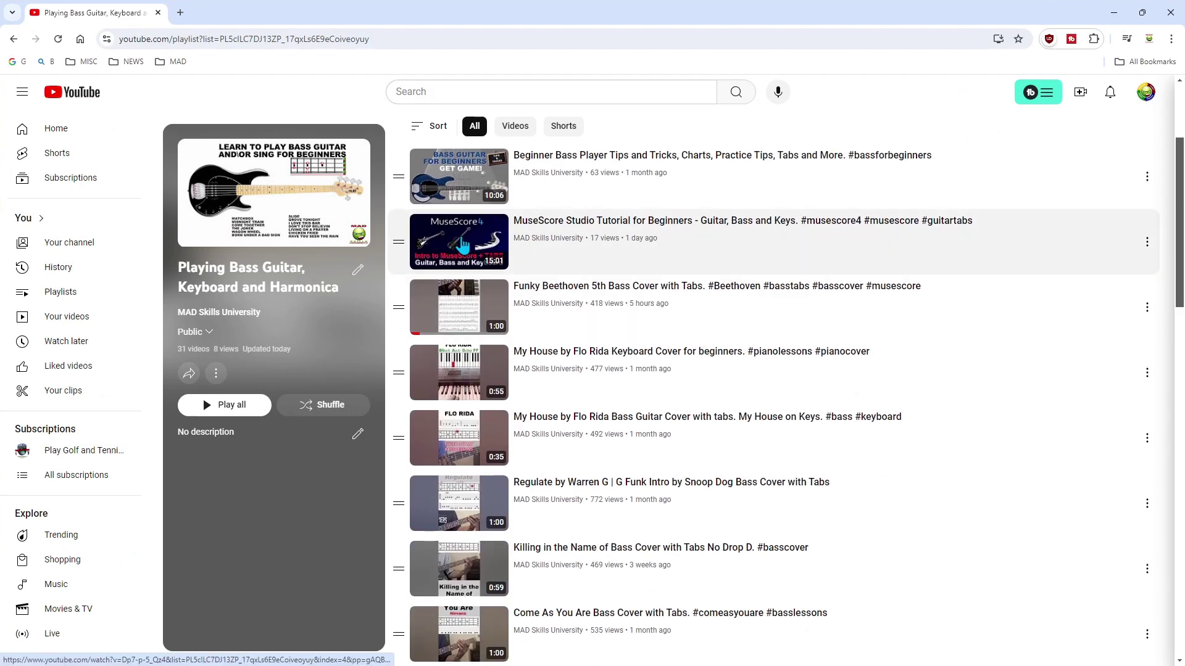
pyautogui.scroll(-7, 661, 259)
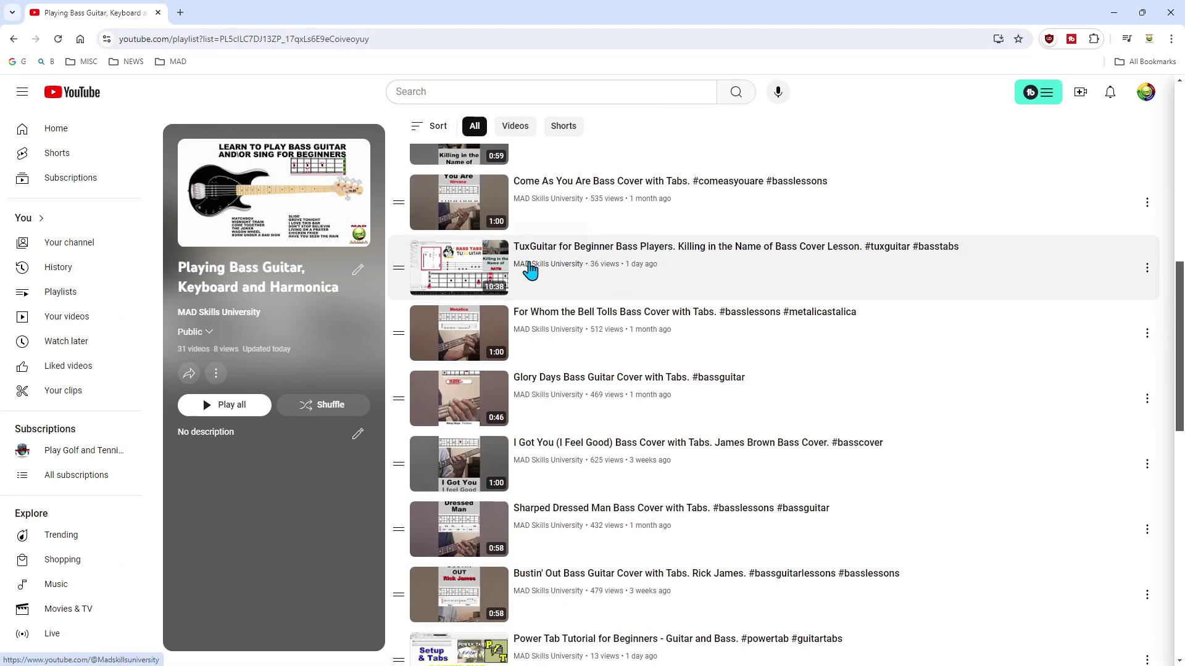
pyautogui.scroll(-5, 531, 270)
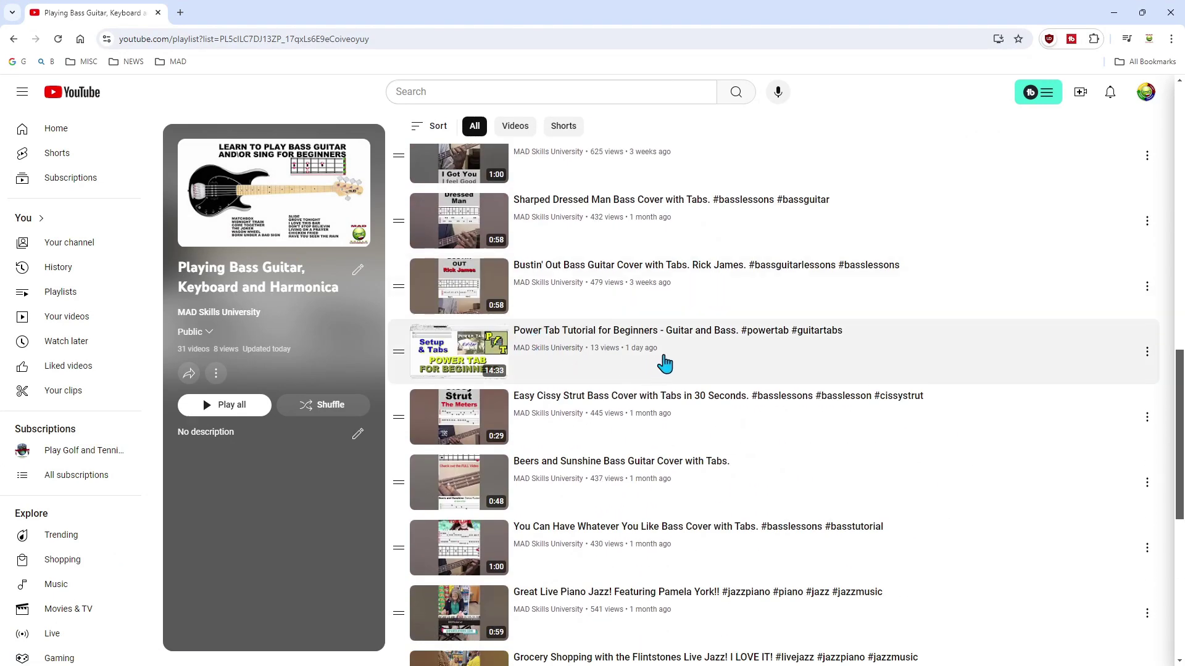
pyautogui.scroll(6, 665, 364)
pyautogui.scroll(-7, 621, 352)
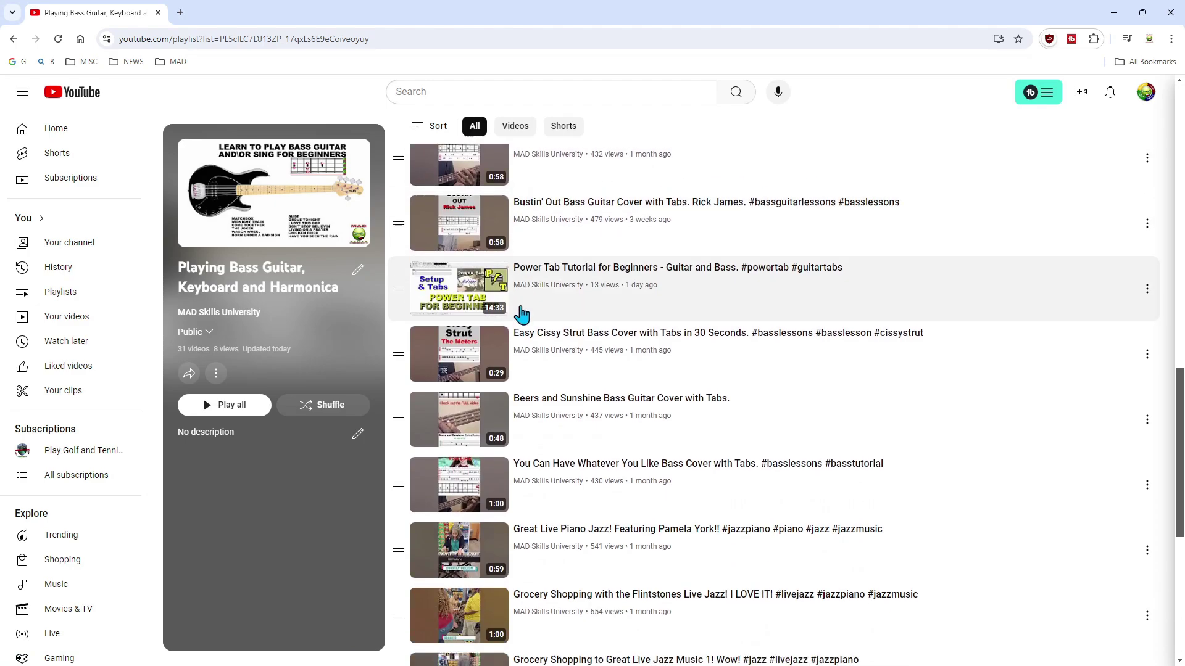
pyautogui.scroll(-3, 521, 314)
pyautogui.scroll(7, 617, 327)
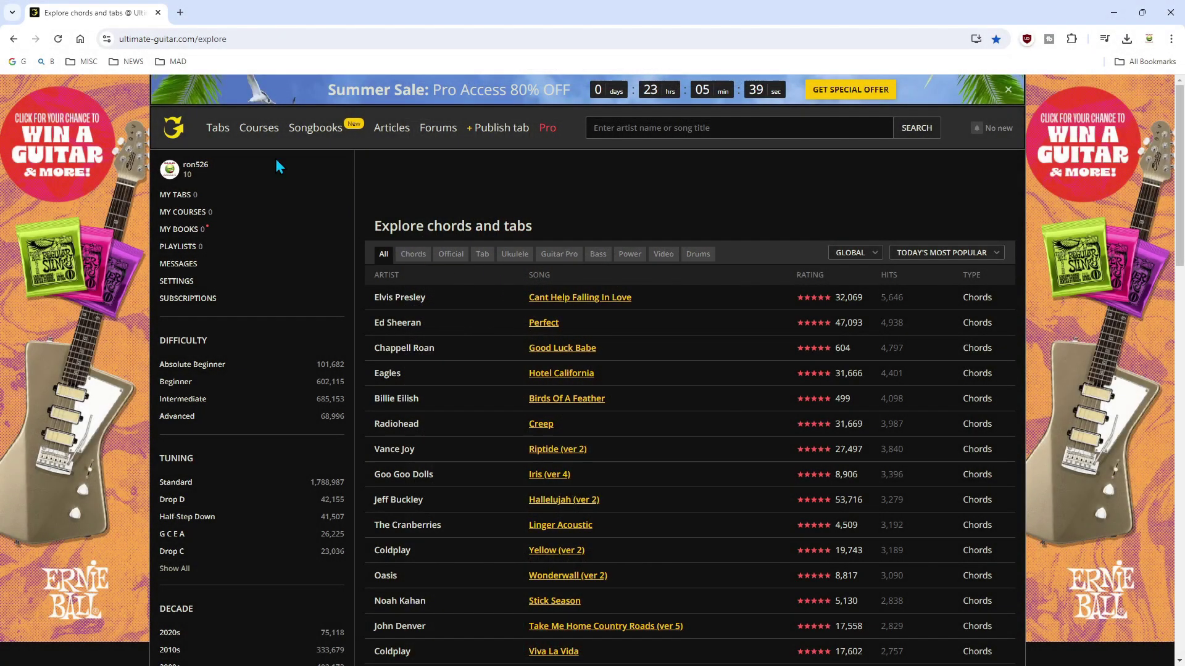
# - On Ultimate Guitar, filter the explore list to bass tabs and open Seven Nation Army by The White Stripes
pyautogui.click(219, 129)
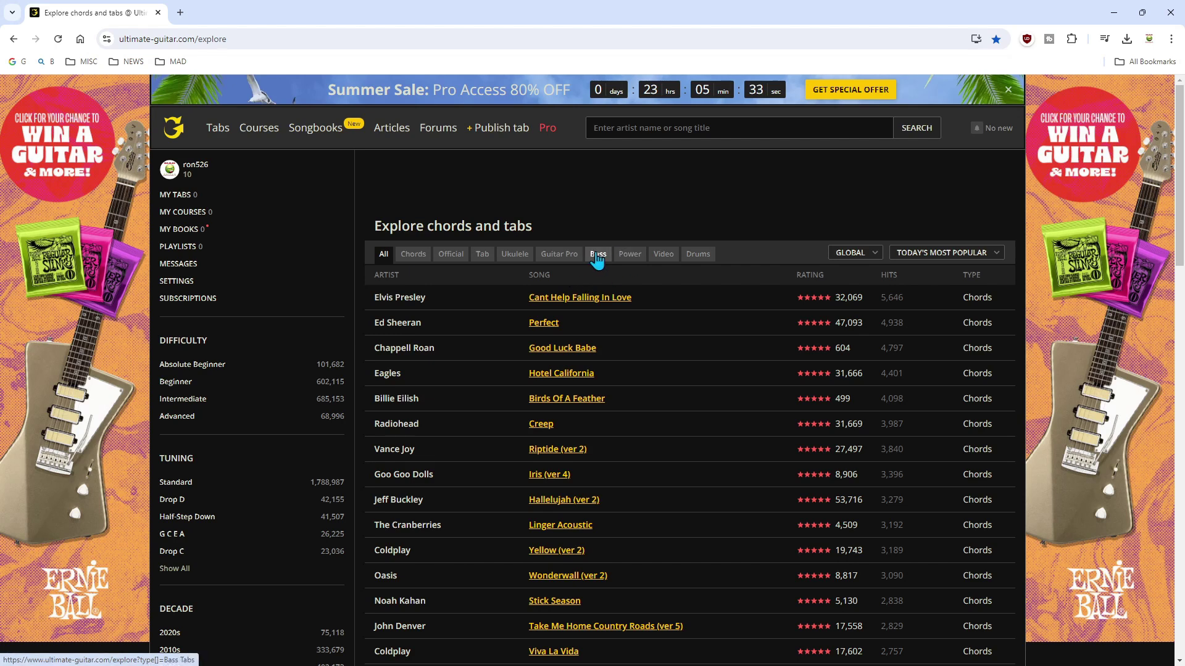
pyautogui.click(596, 254)
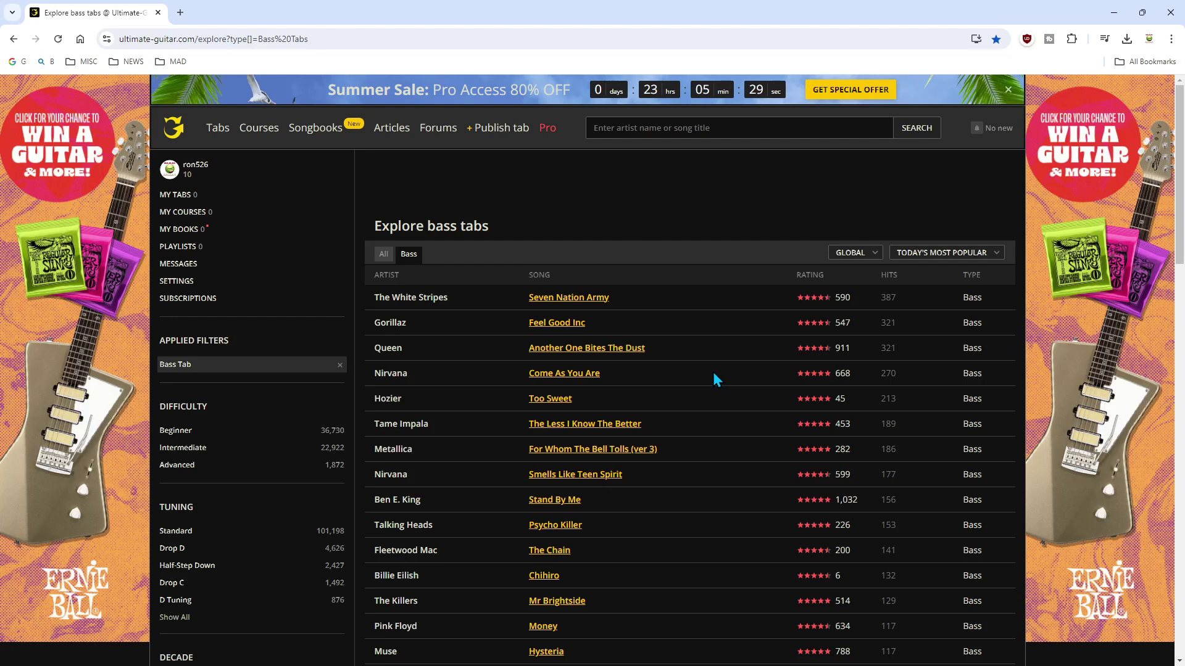
pyautogui.click(584, 304)
# - Read the Seven Nation Army bass tab through to its ending and view its PDF download offer without downloading
pyautogui.scroll(-3, 679, 438)
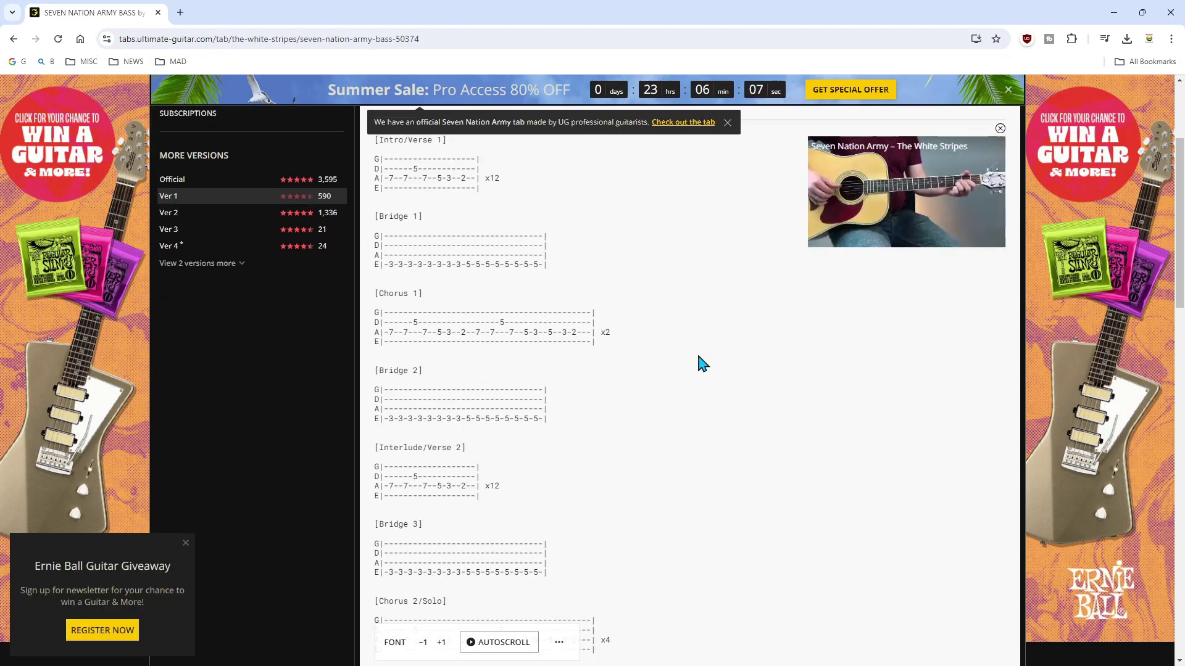
pyautogui.scroll(-6, 709, 362)
pyautogui.scroll(-5, 725, 364)
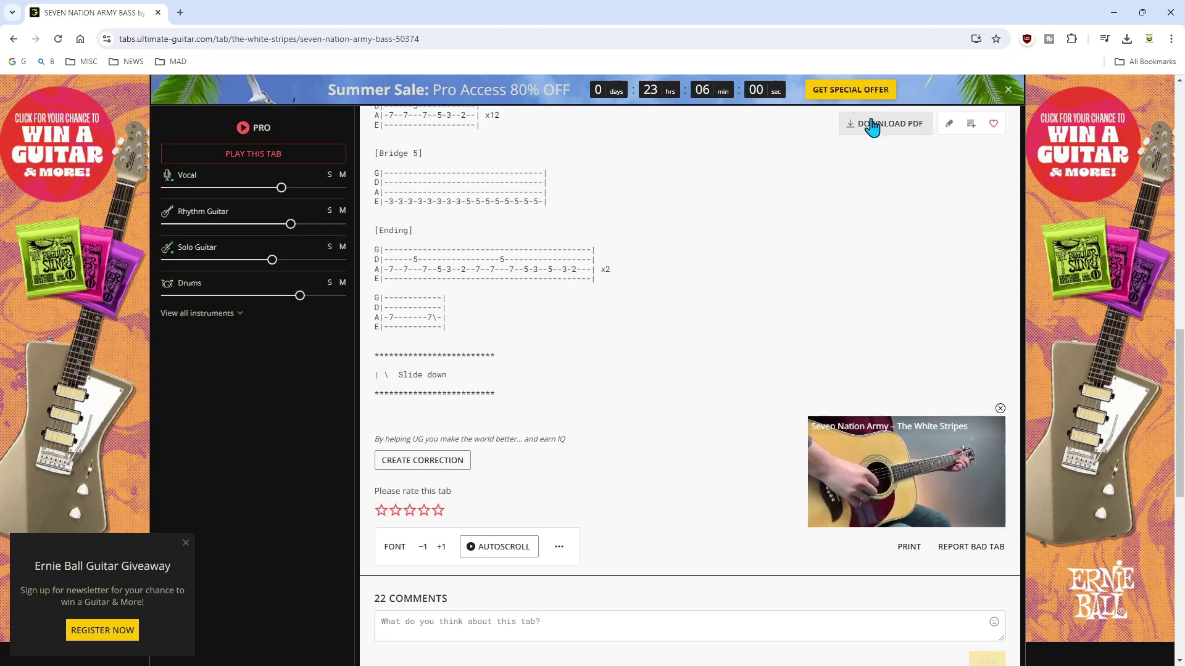
pyautogui.click(872, 125)
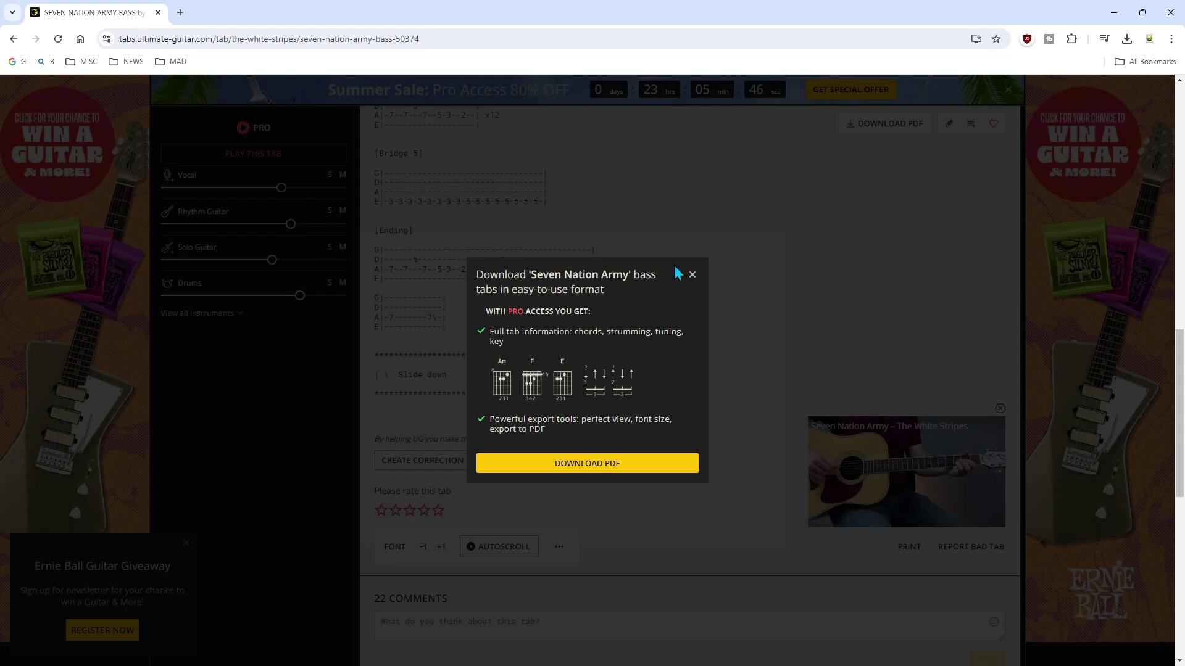
pyautogui.click(692, 274)
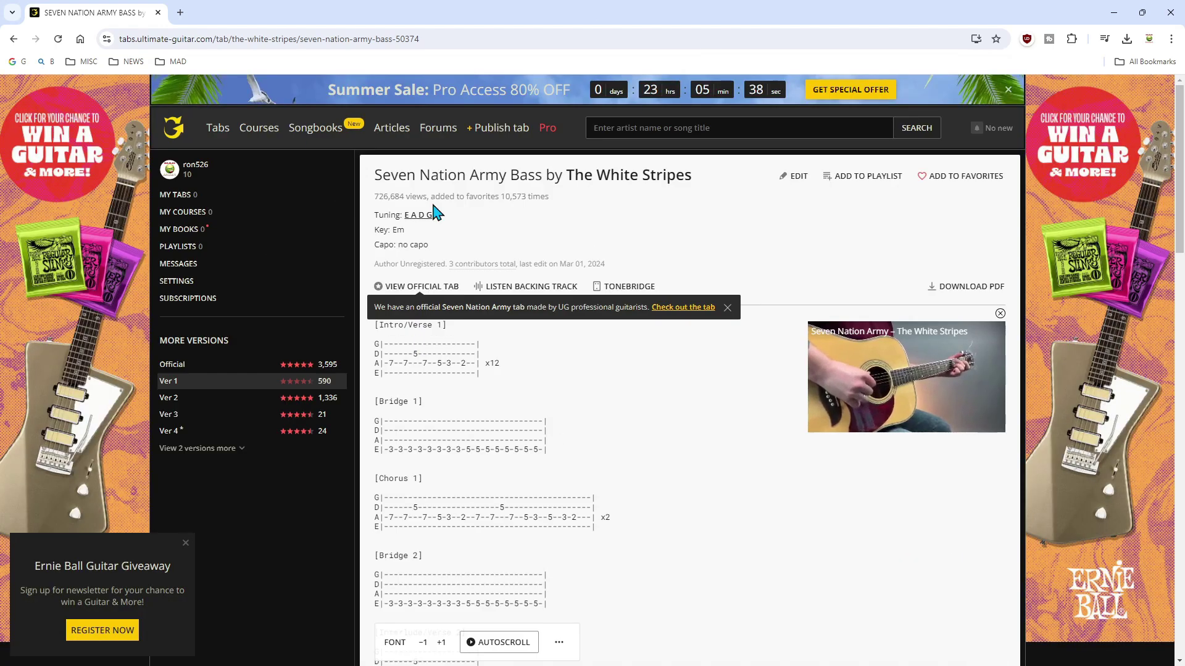
# - Switch to the YouTube video How To Create Tab Videos and watch its MuseScore note editing and Continuous View demonstration
pyautogui.hotkey('alt', 'Tab')
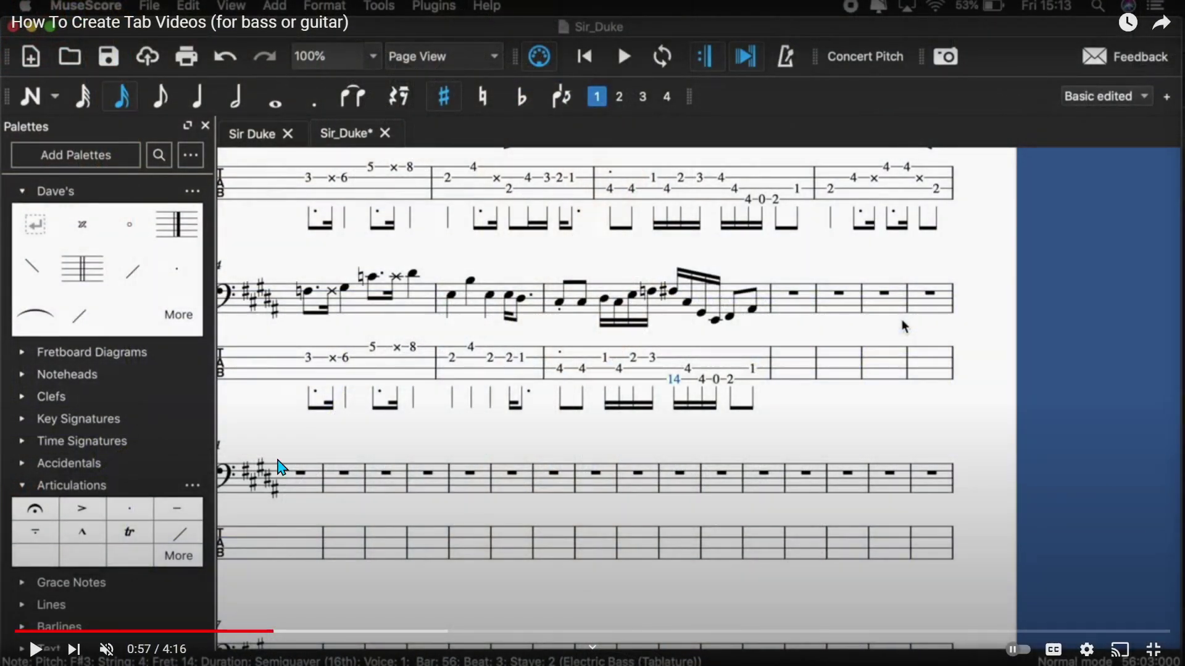
pyautogui.hotkey('ctrl', 'Up')
pyautogui.hotkey('ctrl', 'Down')
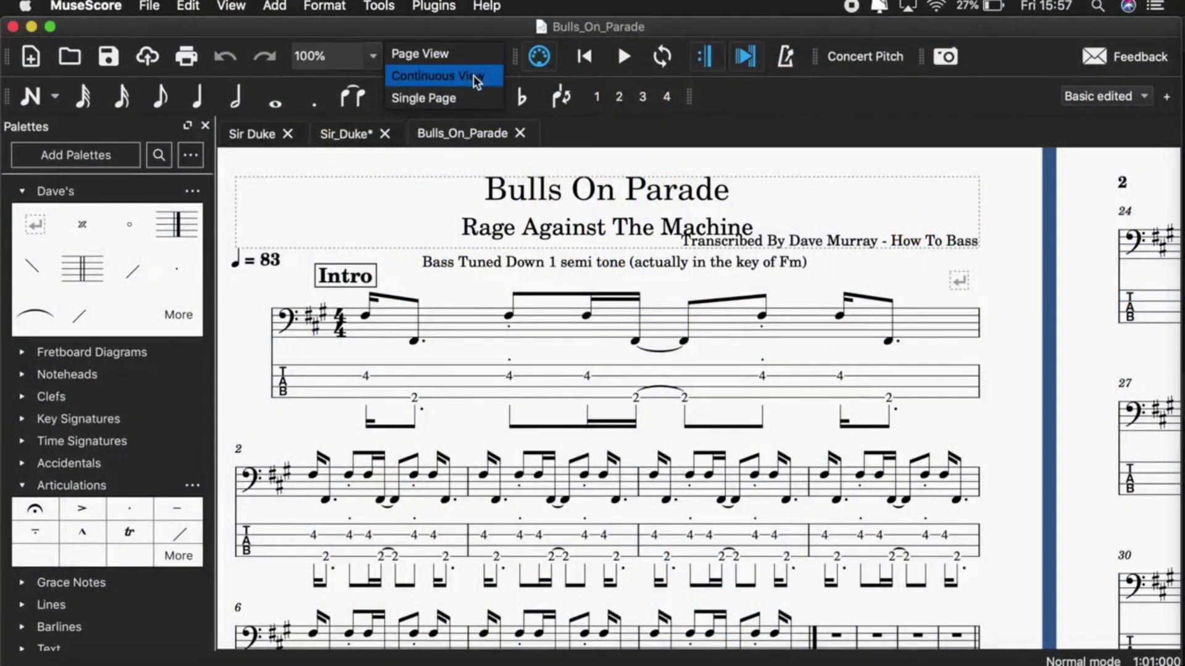
pyautogui.click(473, 75)
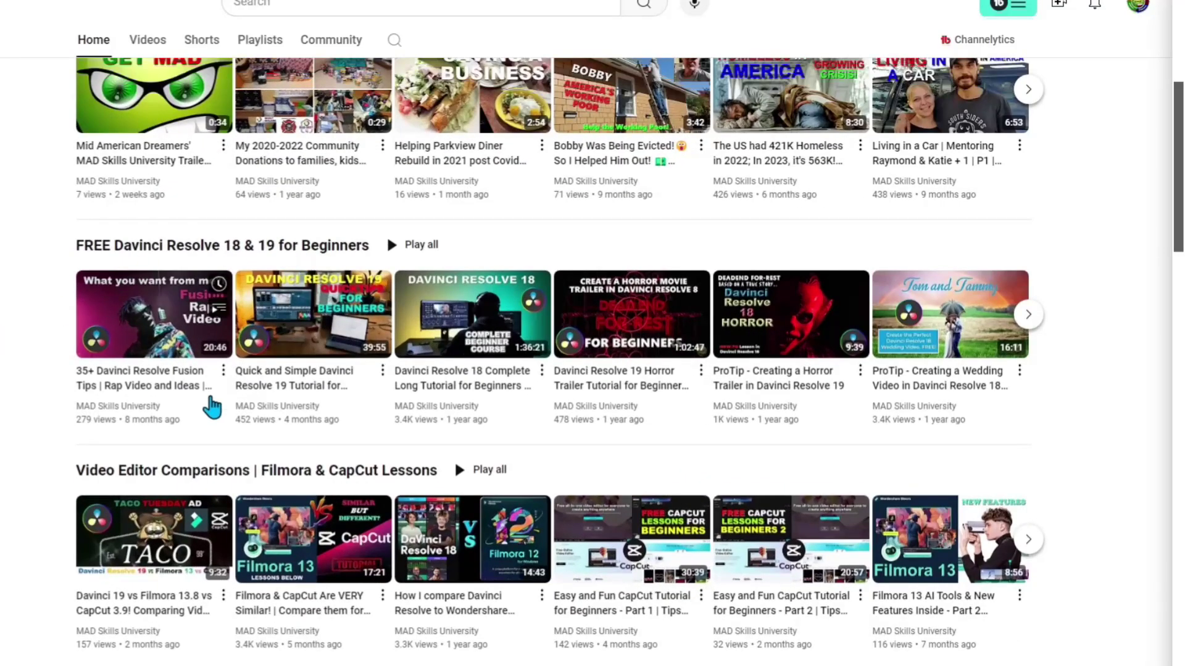
# - Browse more videos in the DaVinci Resolve and Video Editor Comparisons rows of the MAD Skills University channel page
pyautogui.click(1028, 314)
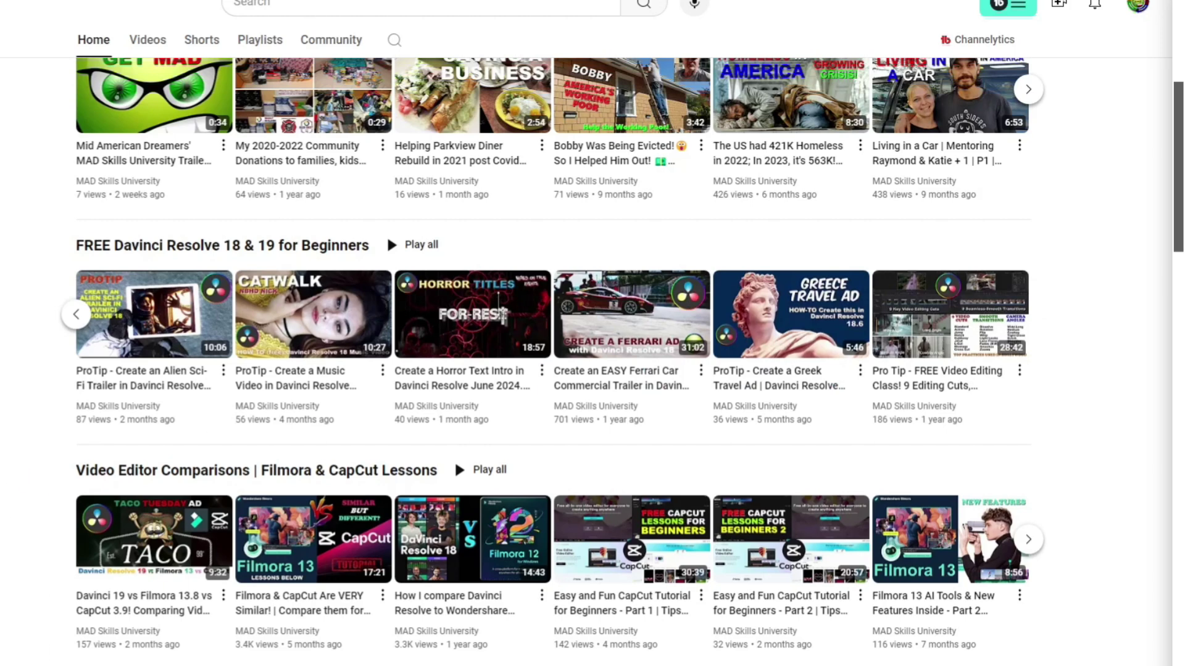
pyautogui.click(1028, 539)
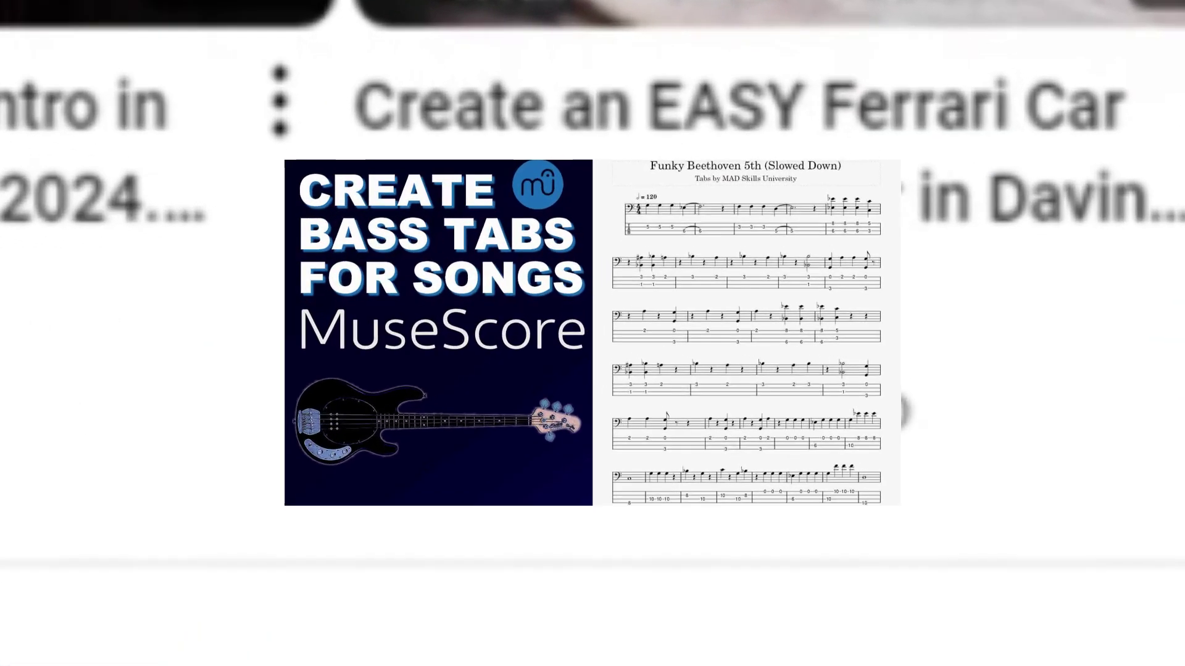